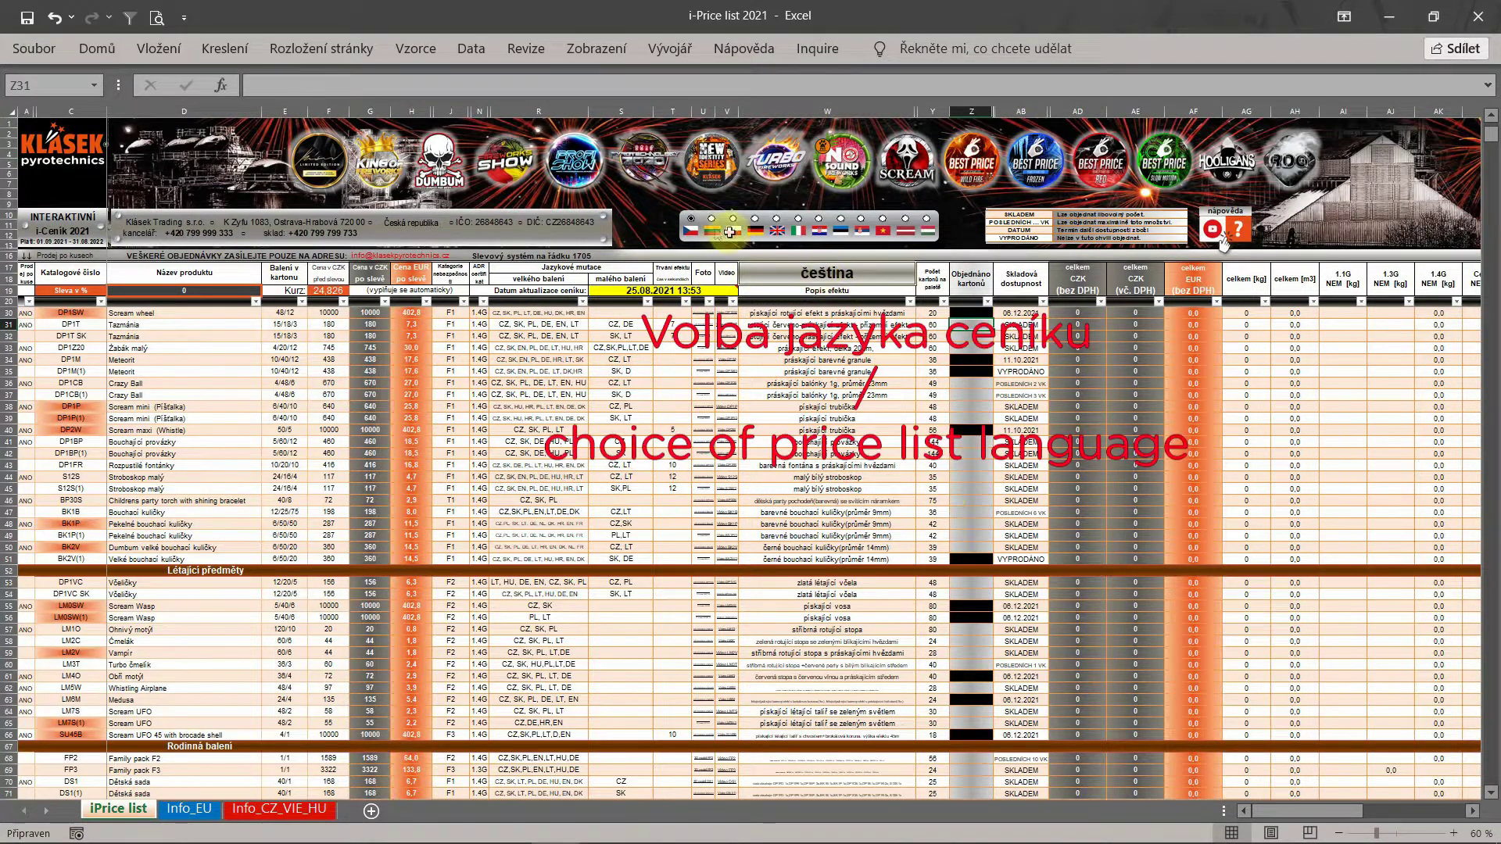
- Switch the price list language through Lithuanian, Polish, German, English, Italian and Croatian
{"action": "left_click", "coordinate": [711, 221]}
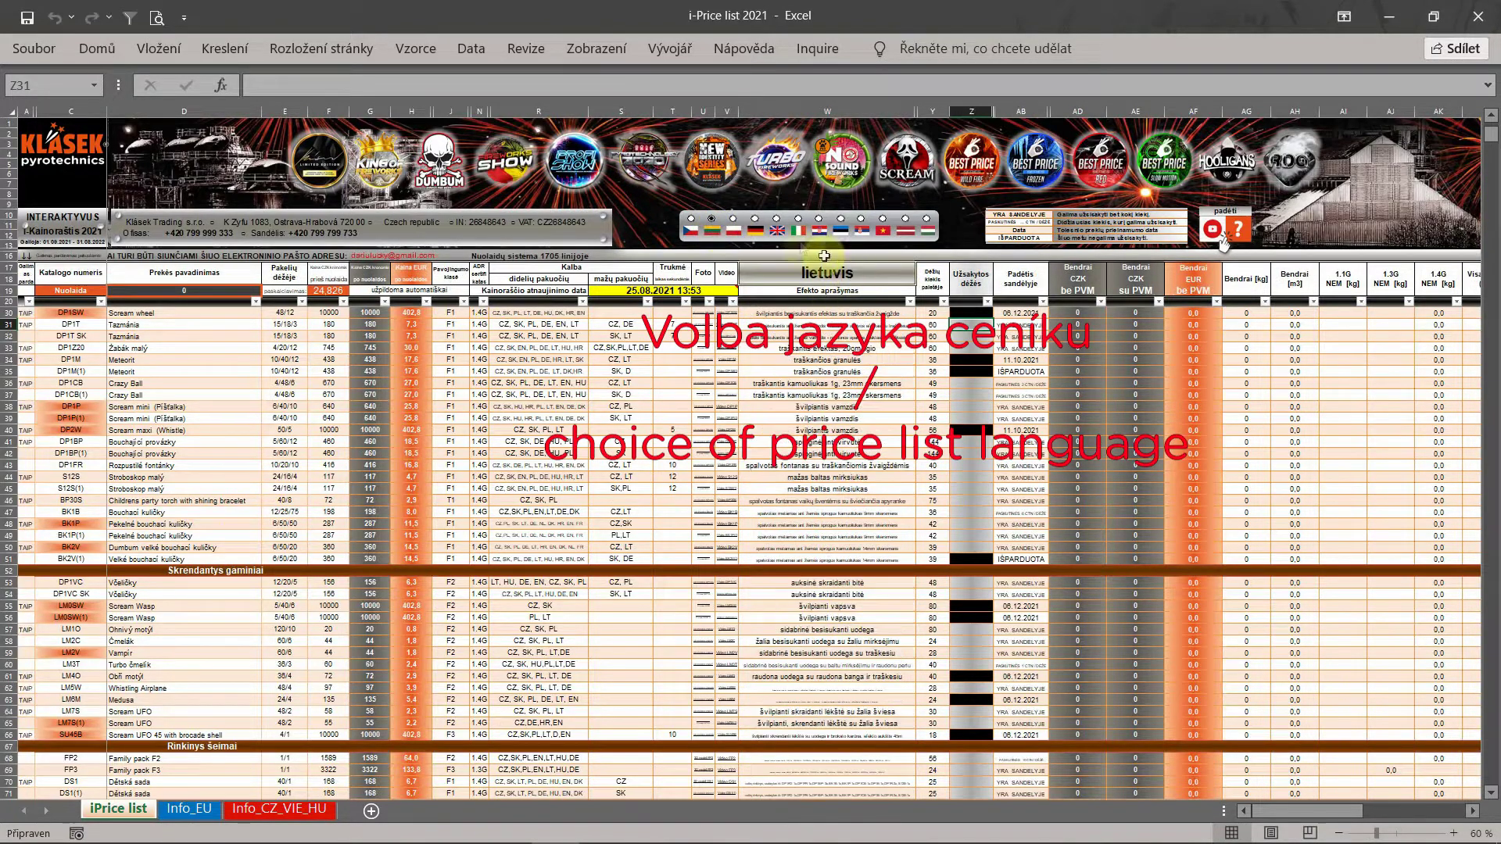
{"action": "left_click", "coordinate": [733, 221]}
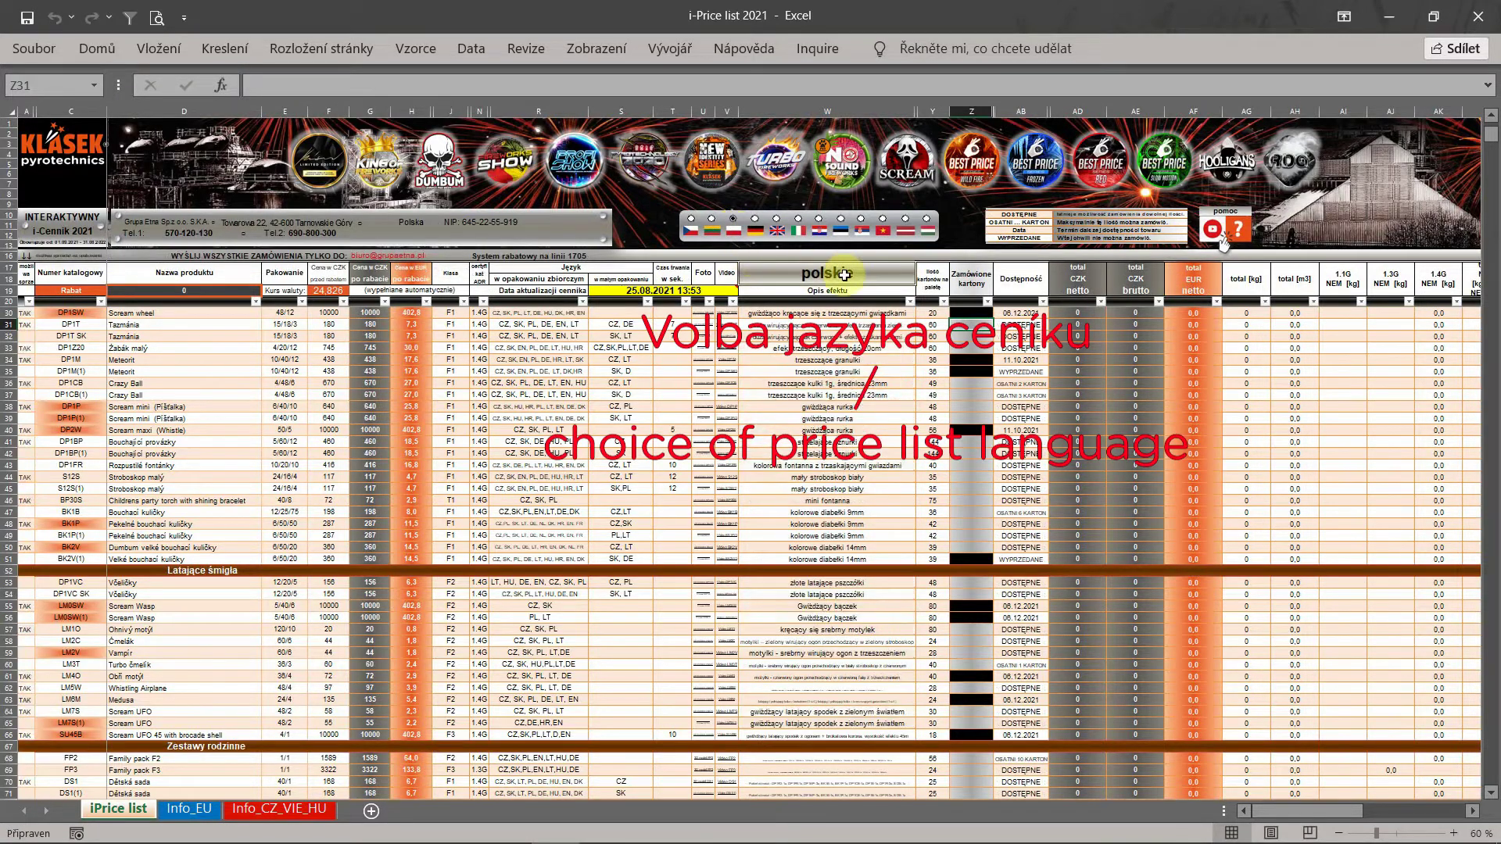
{"action": "left_click", "coordinate": [755, 221]}
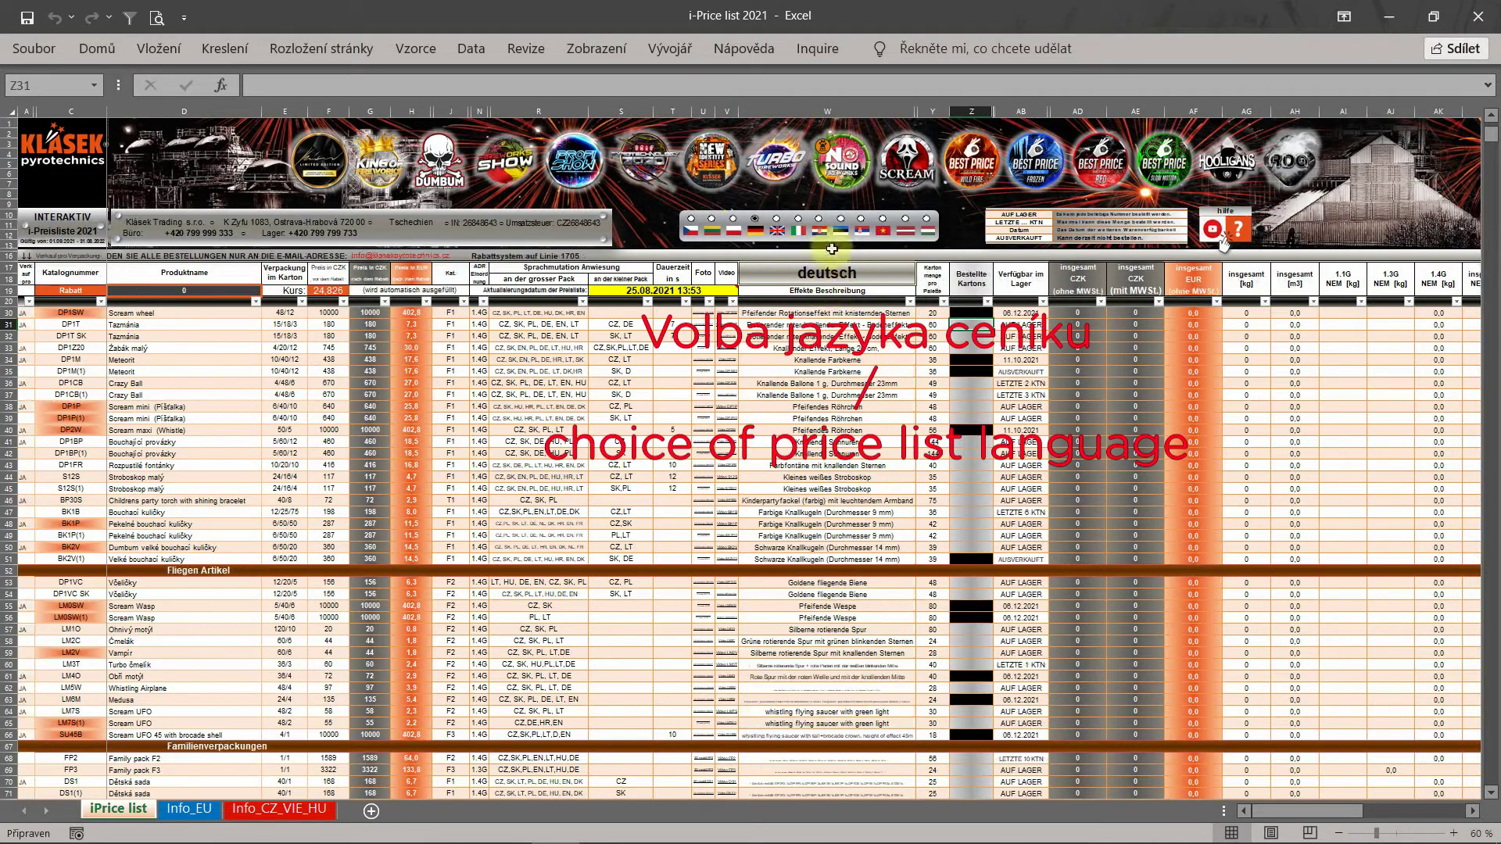
{"action": "left_click", "coordinate": [776, 222]}
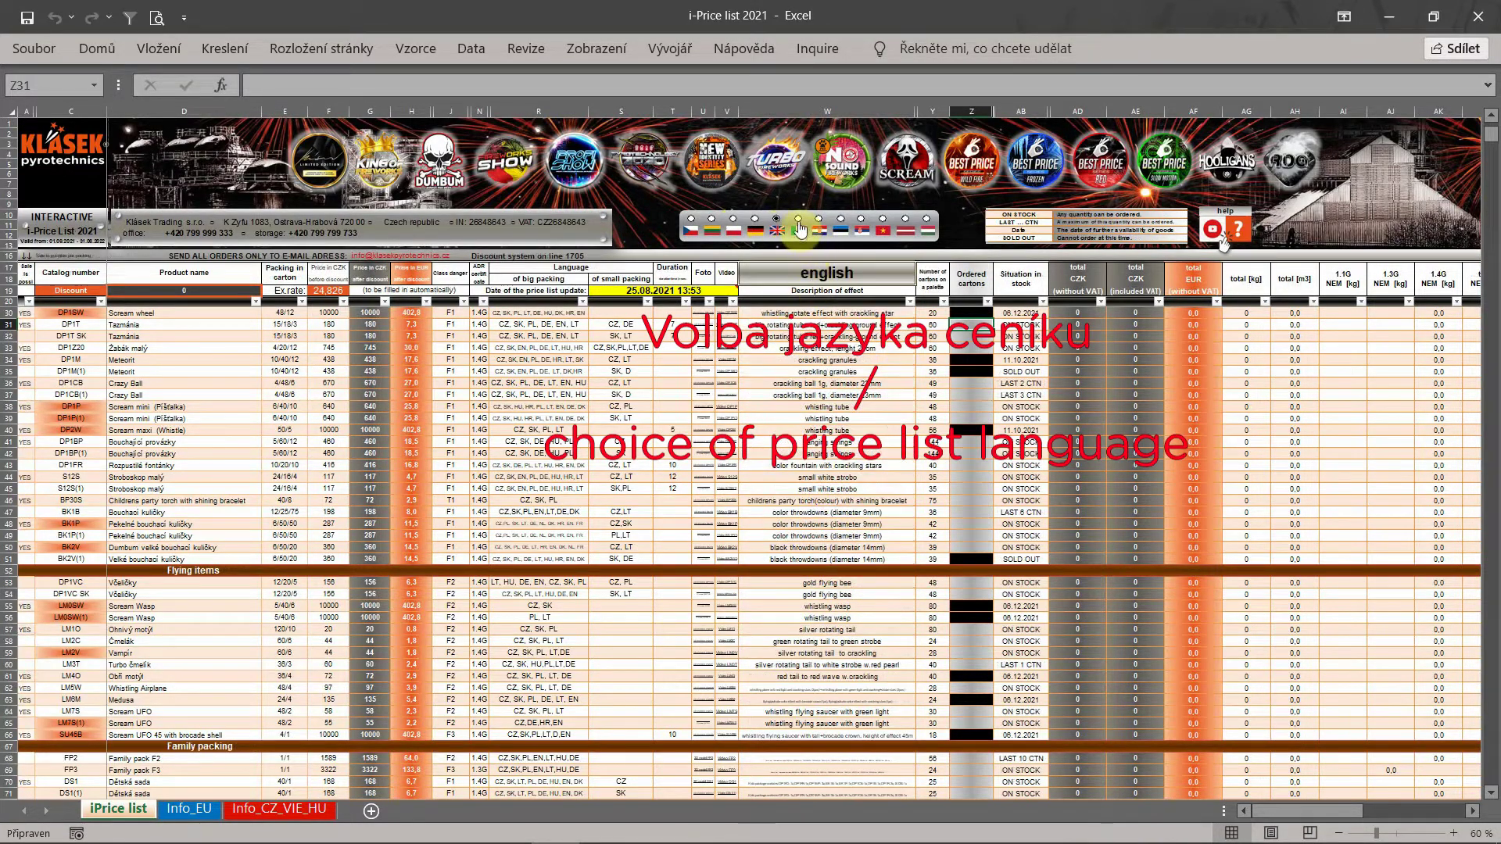
{"action": "left_click", "coordinate": [800, 225]}
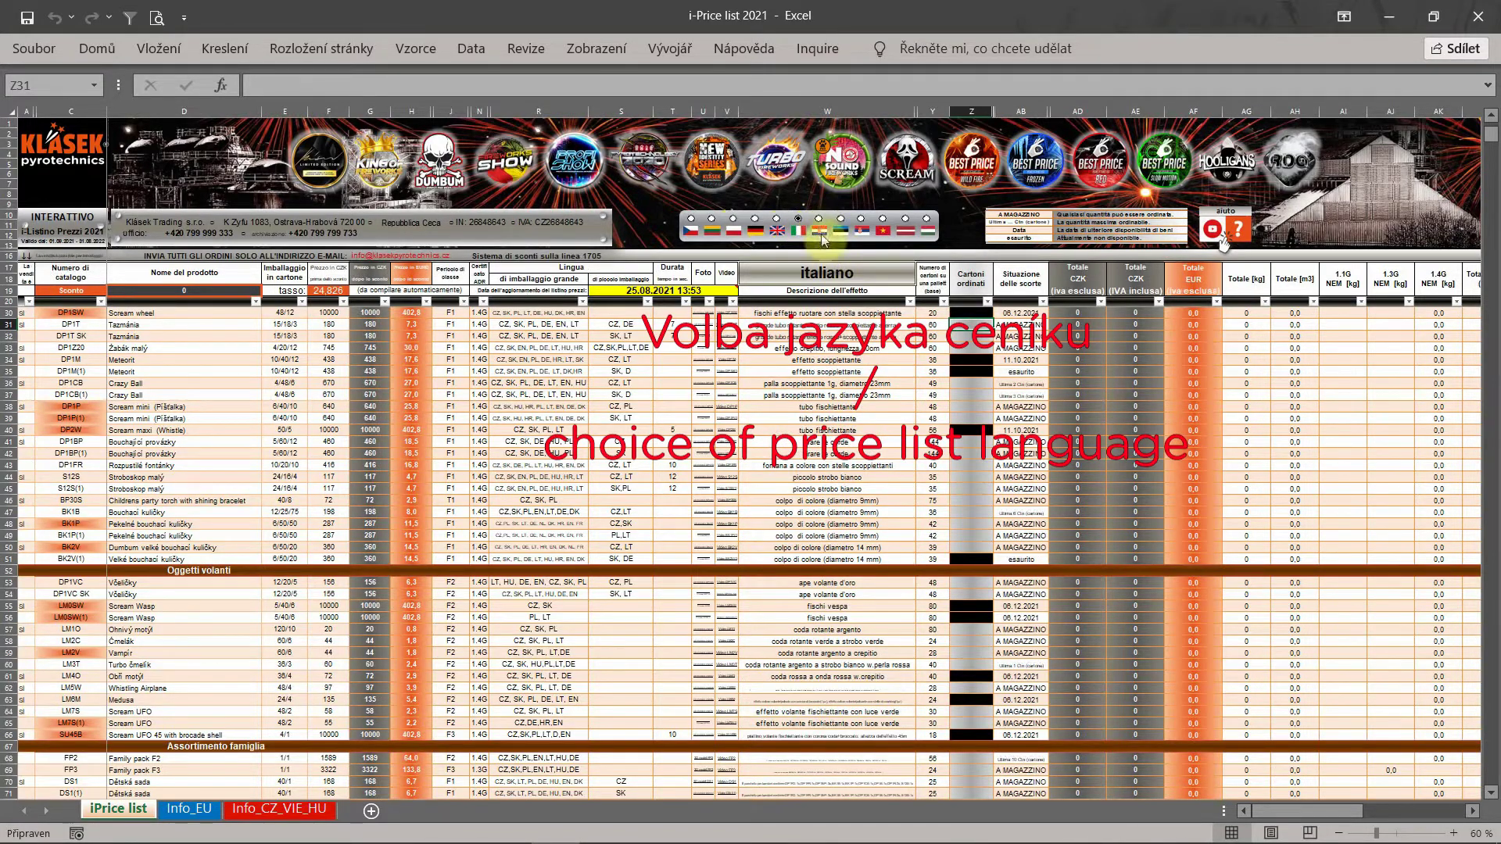
{"action": "left_click", "coordinate": [819, 224]}
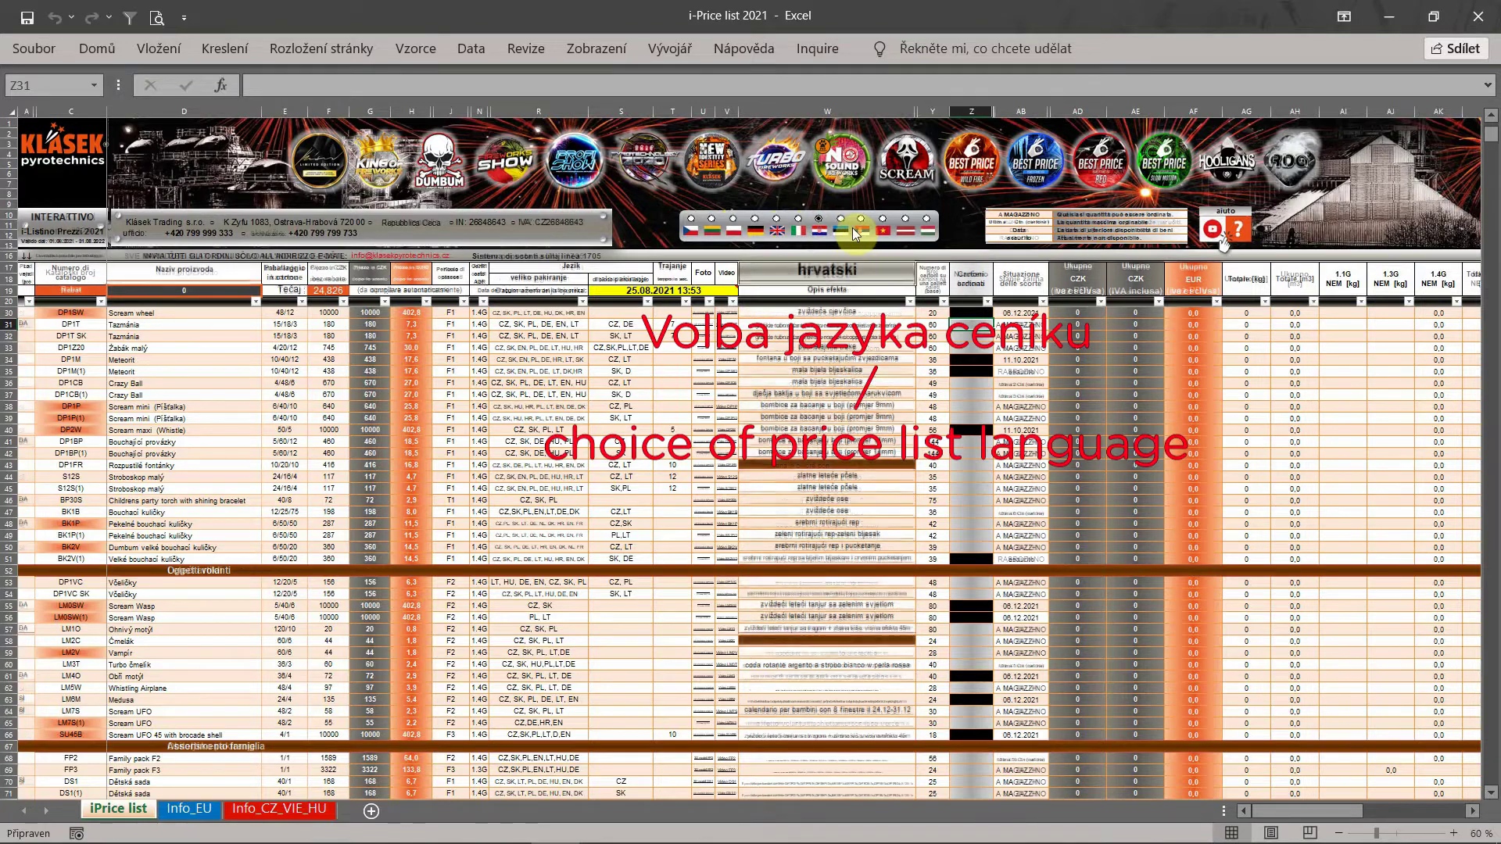
- Switch the price list through the remaining languages, including Serbian, Vietnamese and Hungarian, and return it to Czech
{"action": "left_click", "coordinate": [843, 225]}
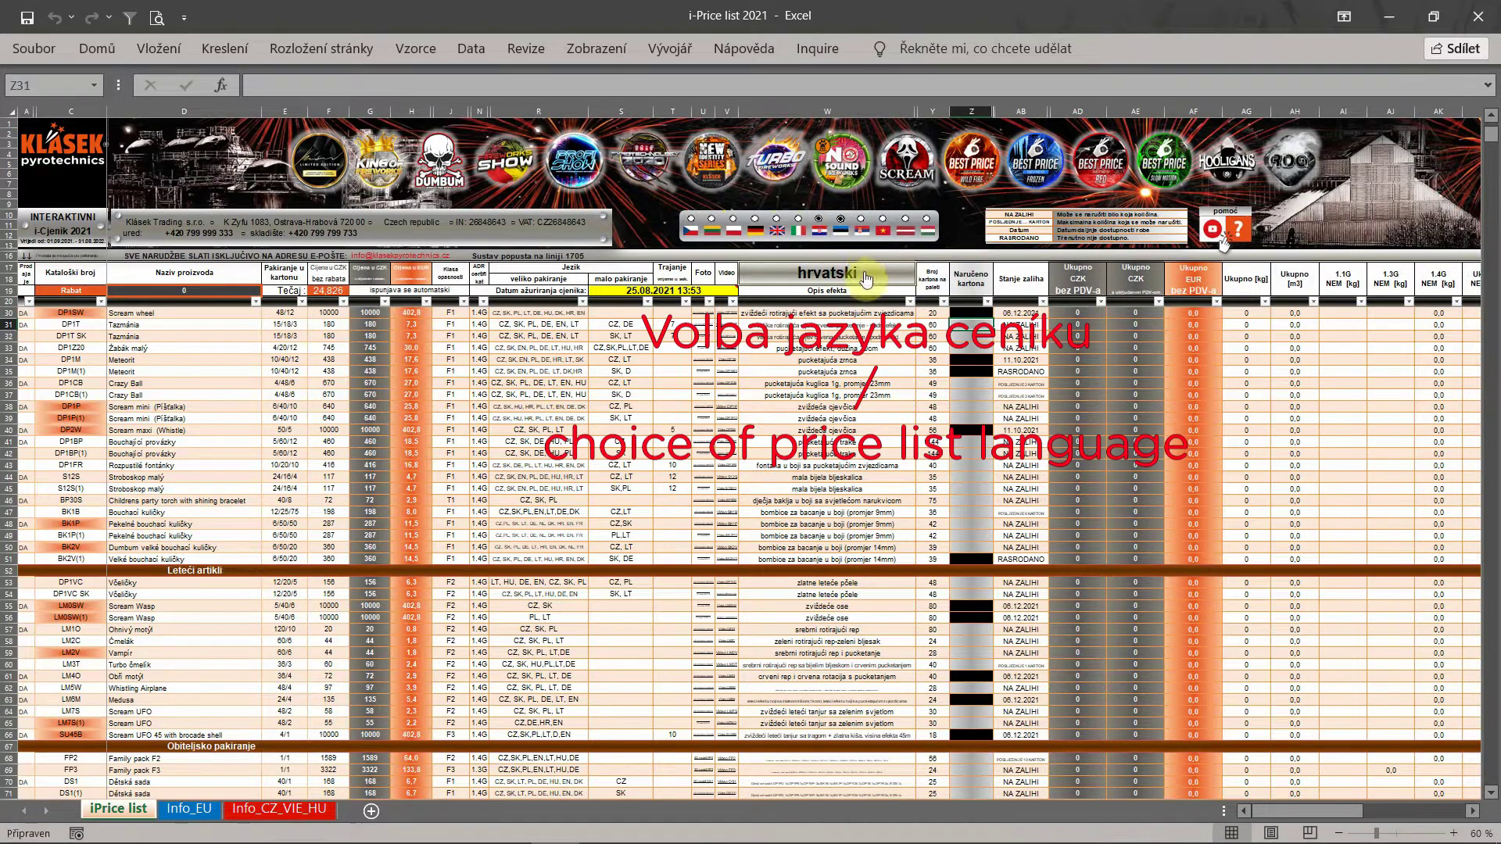
{"action": "left_click", "coordinate": [862, 223]}
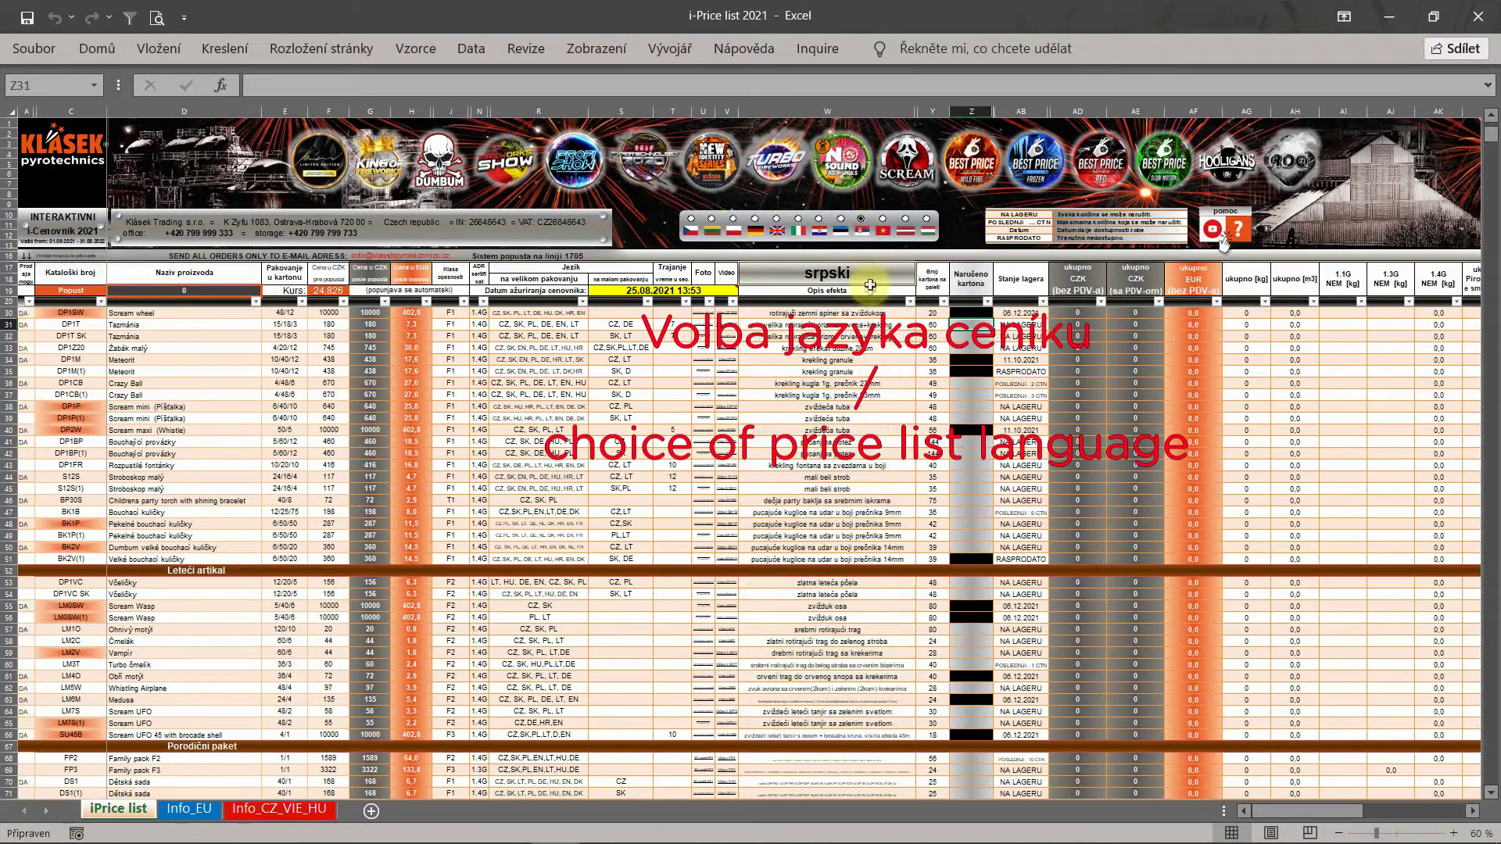
{"action": "left_click", "coordinate": [882, 227]}
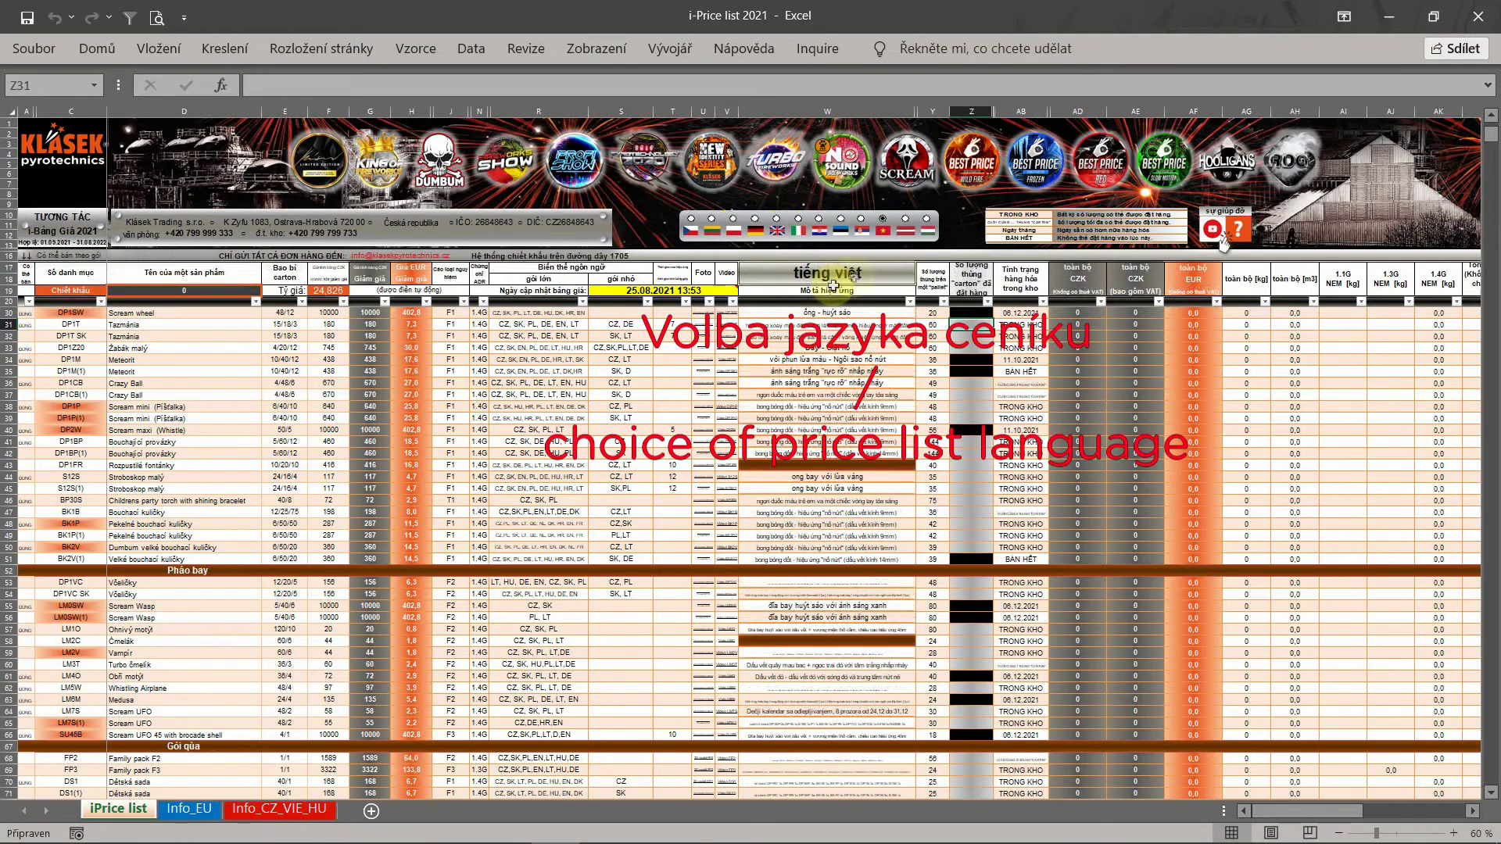
{"action": "left_click", "coordinate": [905, 227]}
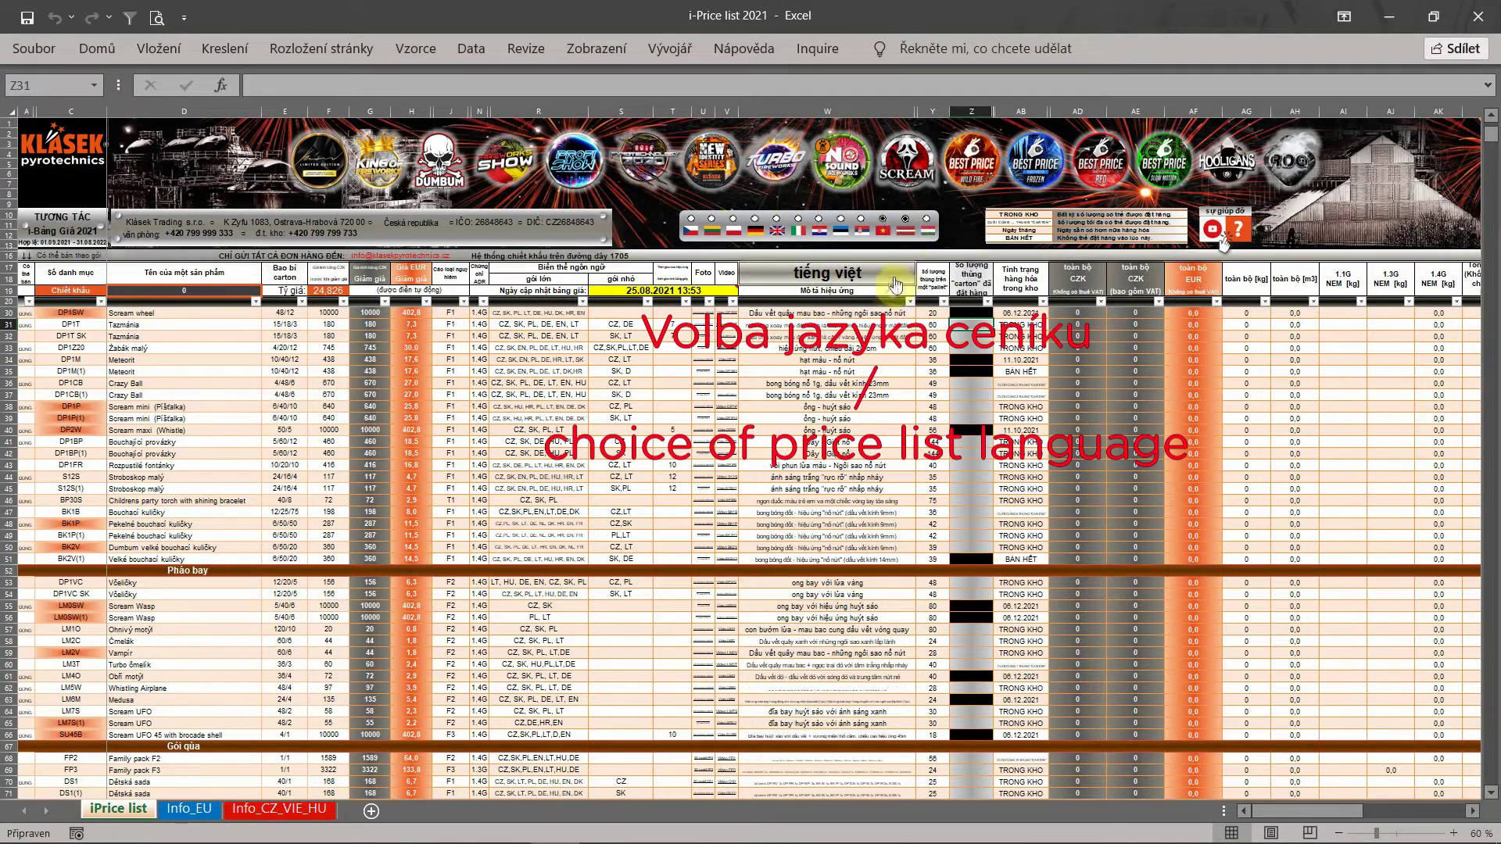
{"action": "left_click", "coordinate": [926, 221]}
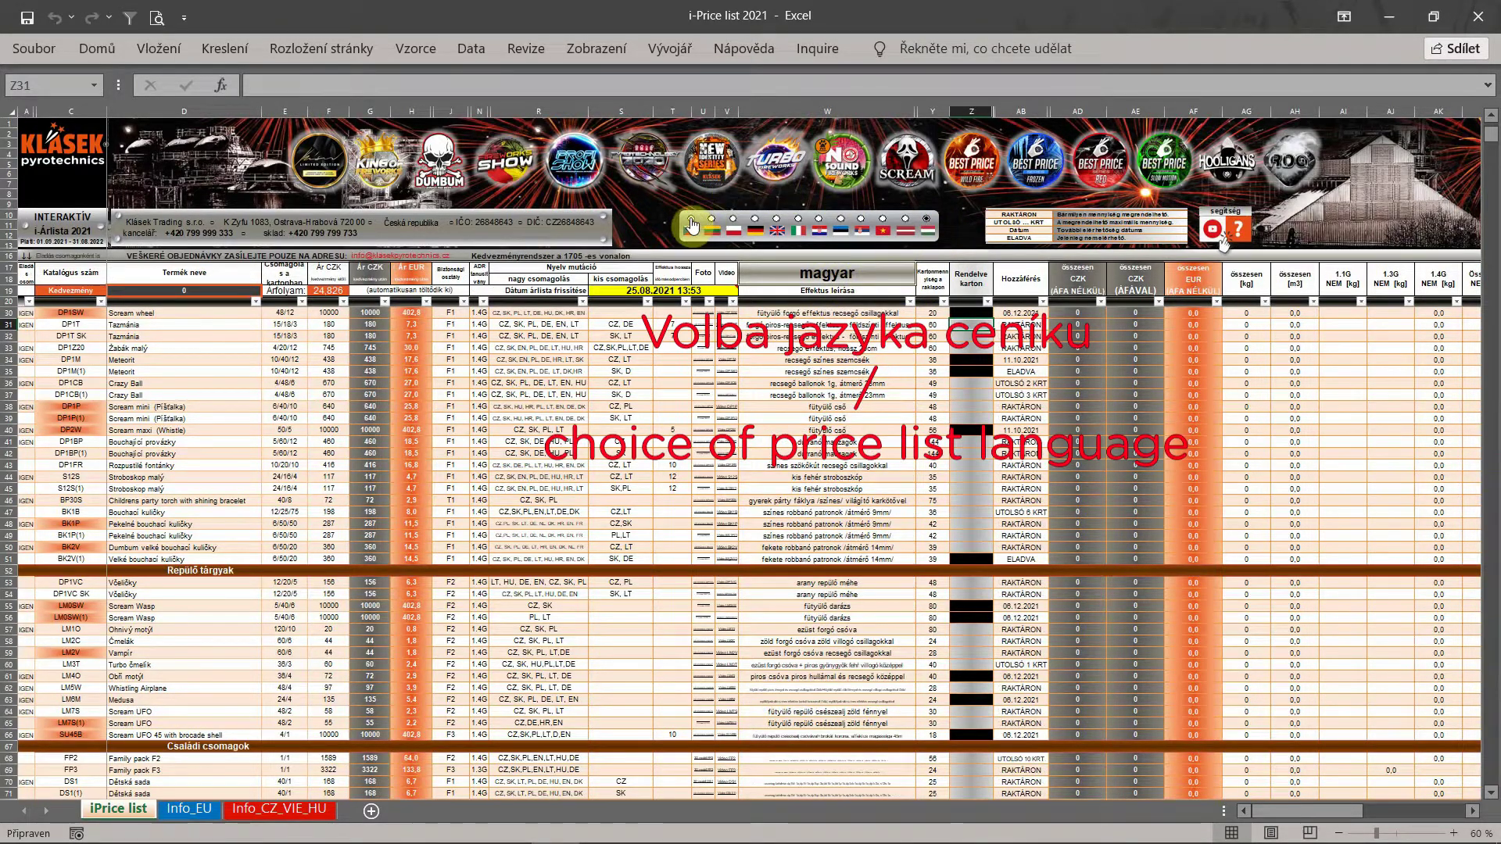
{"action": "left_click", "coordinate": [689, 218]}
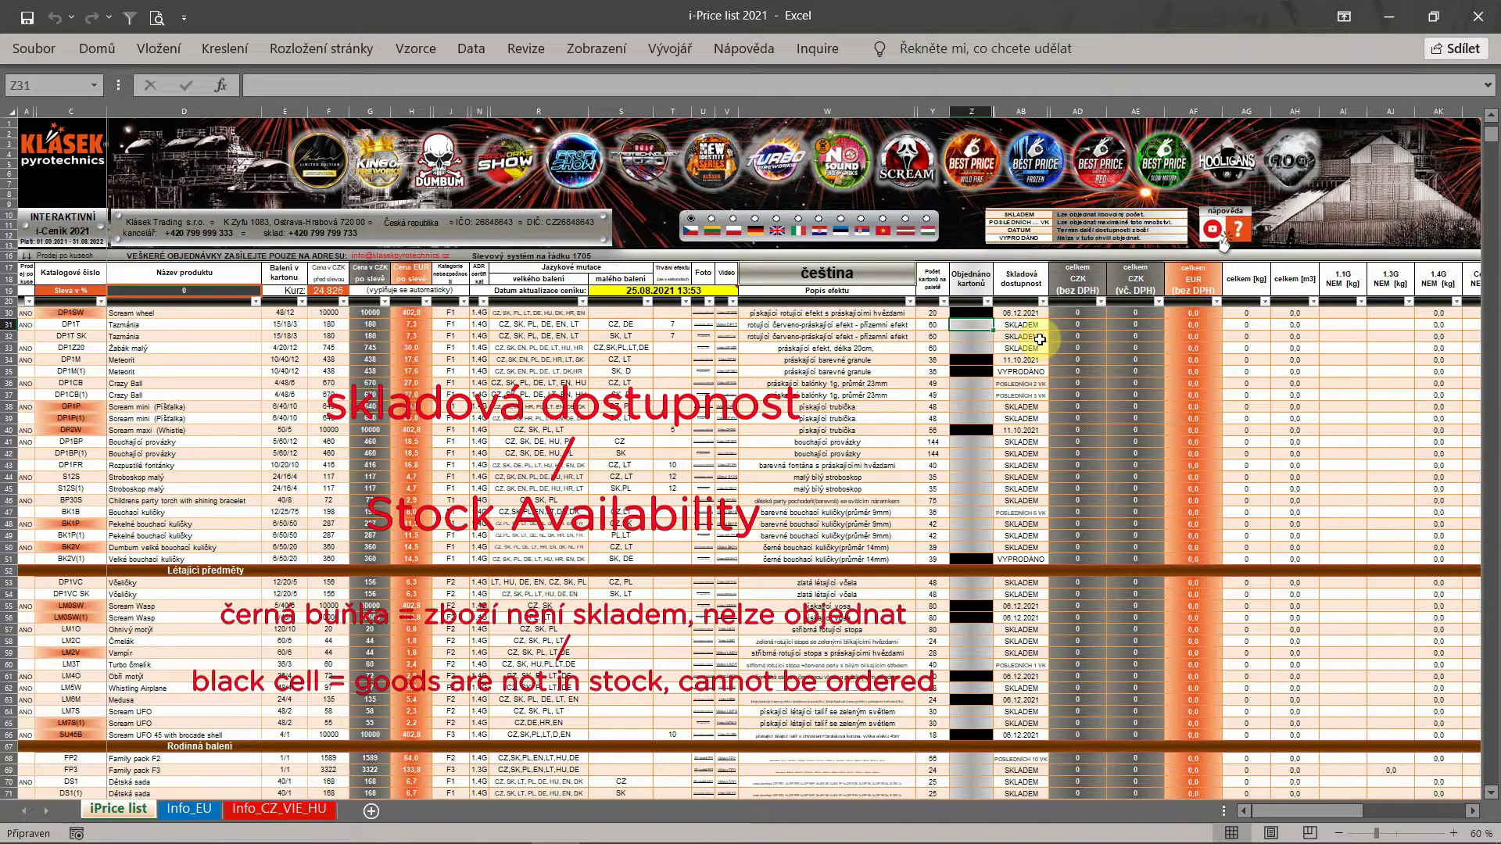
- Enter ordered cartons of 1 for DP1T, 3 for DP1T SK and 0,5 for DP1Z20 in cells Z31 to Z33
{"action": "type", "text": "1"}
{"action": "key", "text": "Return"}
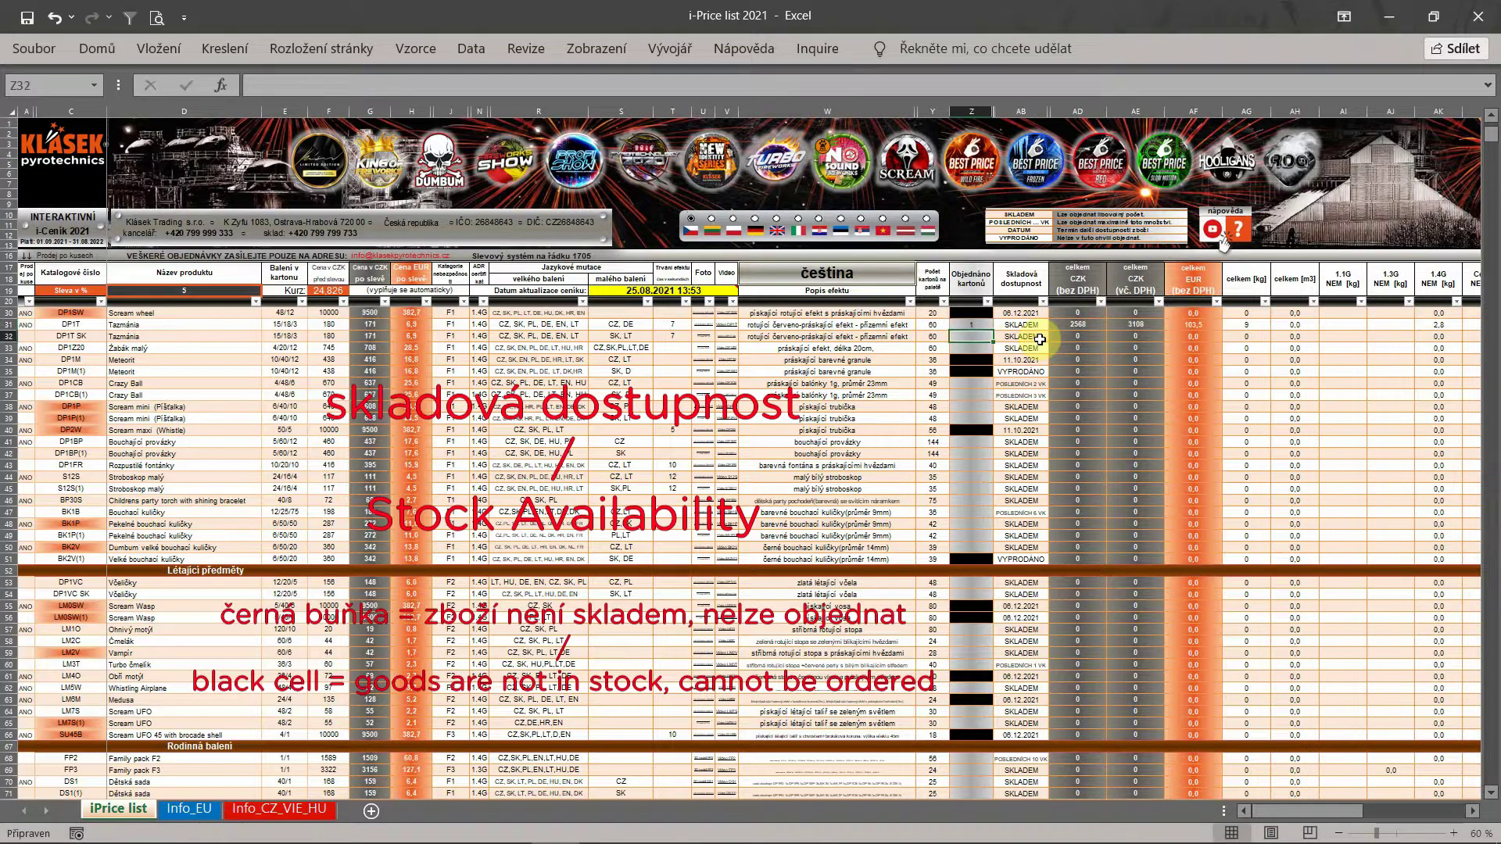
{"action": "type", "text": "3"}
{"action": "key", "text": "Return"}
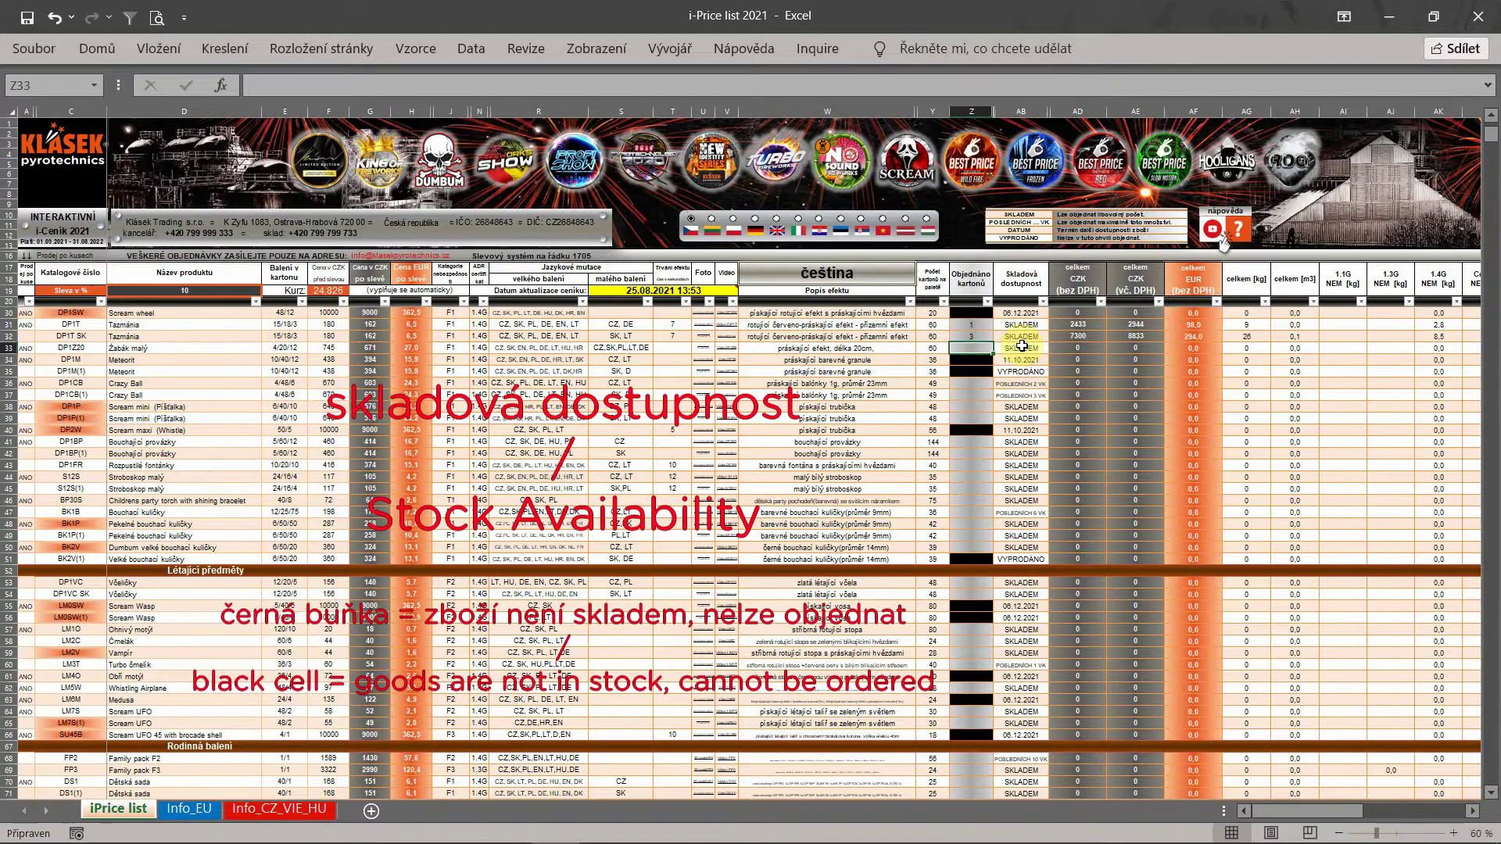
{"action": "type", "text": "0,5"}
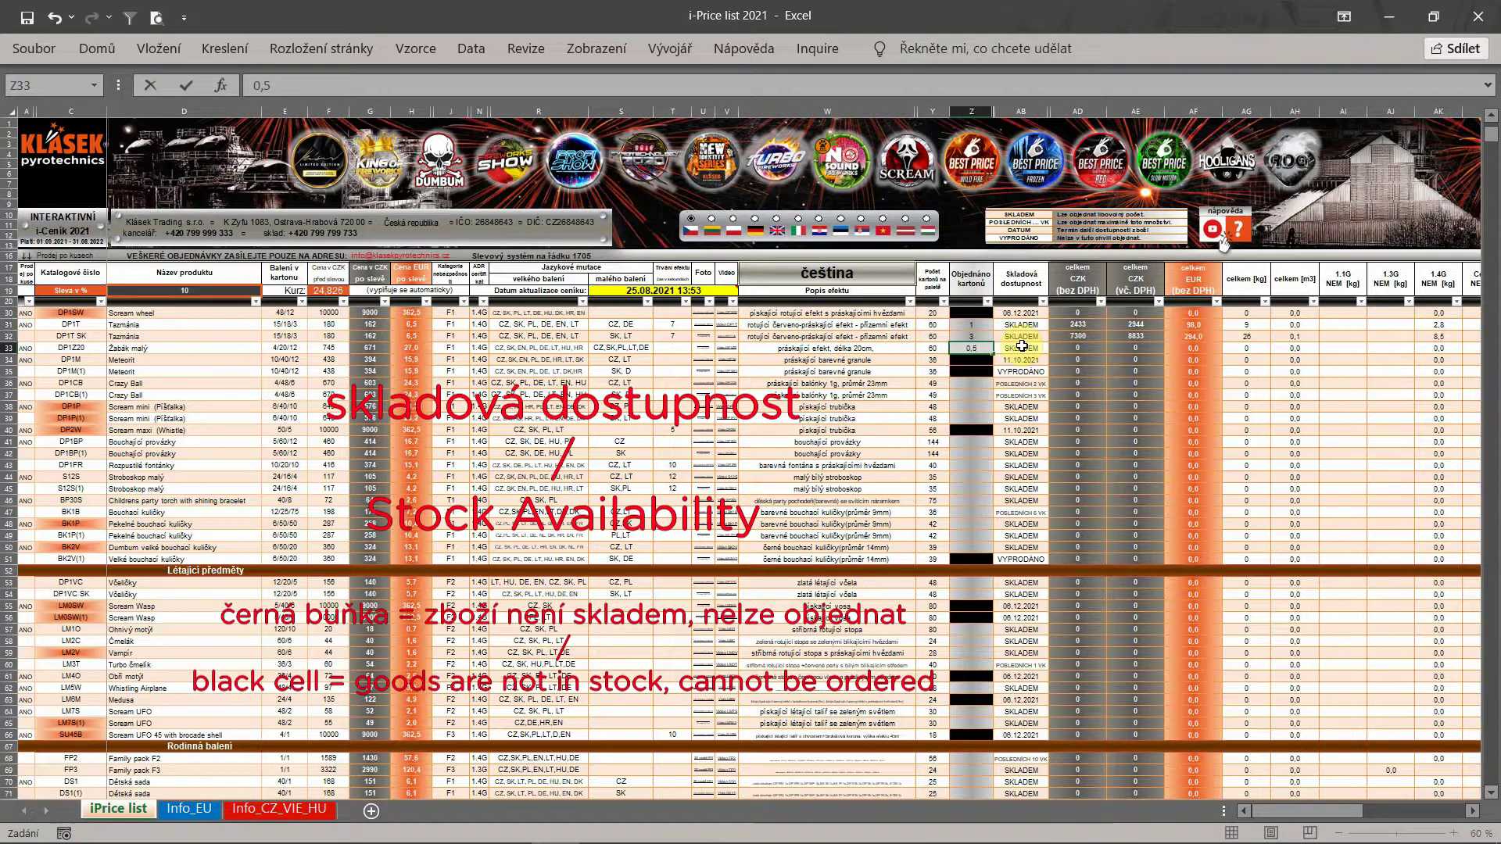
{"action": "key", "text": "Return"}
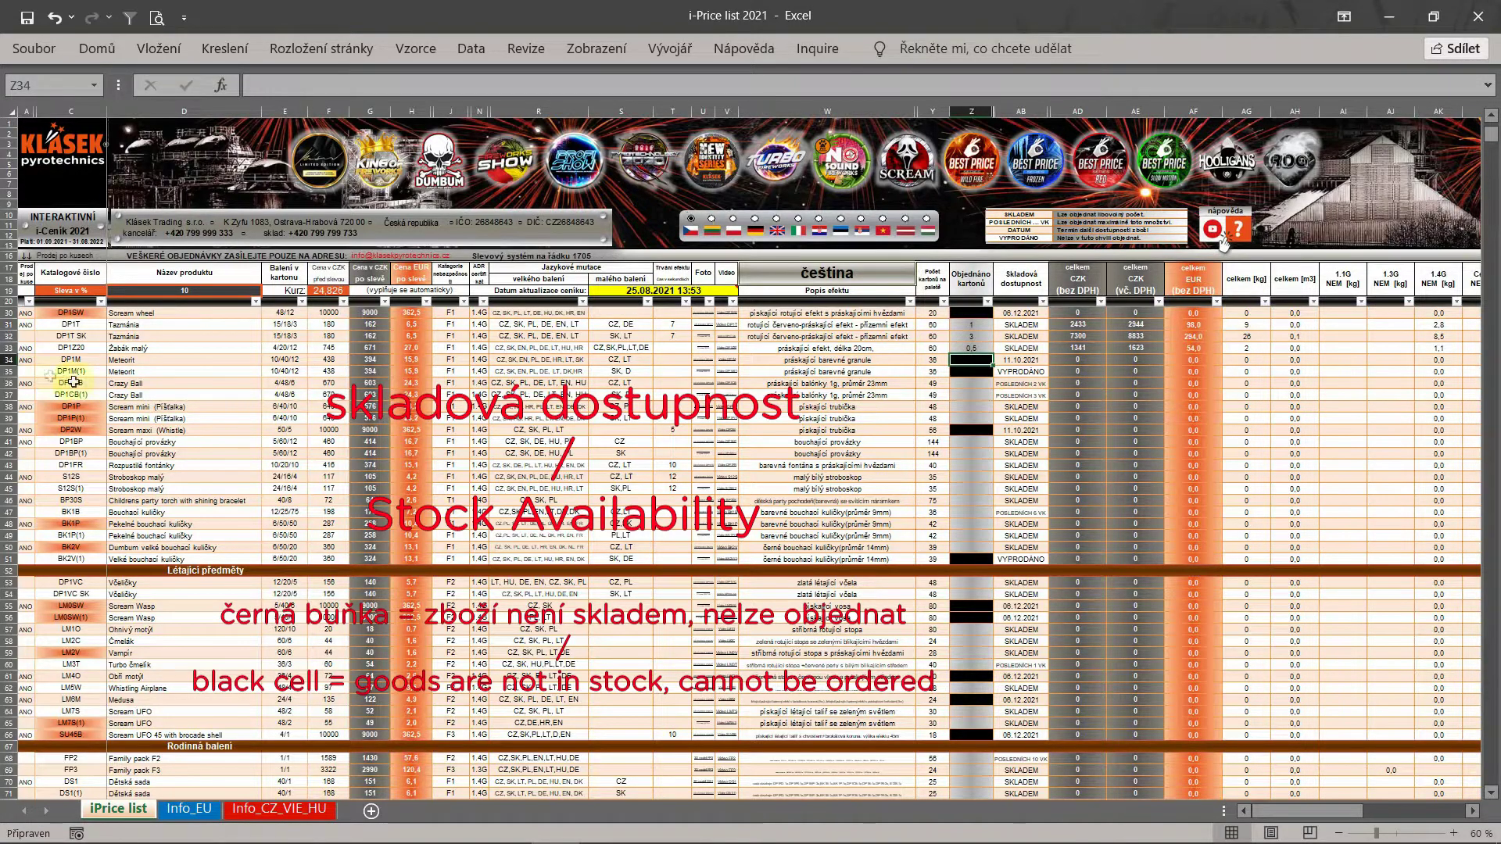
- Try to order 5 cartons of the Crazy Ball DP1CB(1) in cell Z37
{"action": "left_click", "coordinate": [4, 371]}
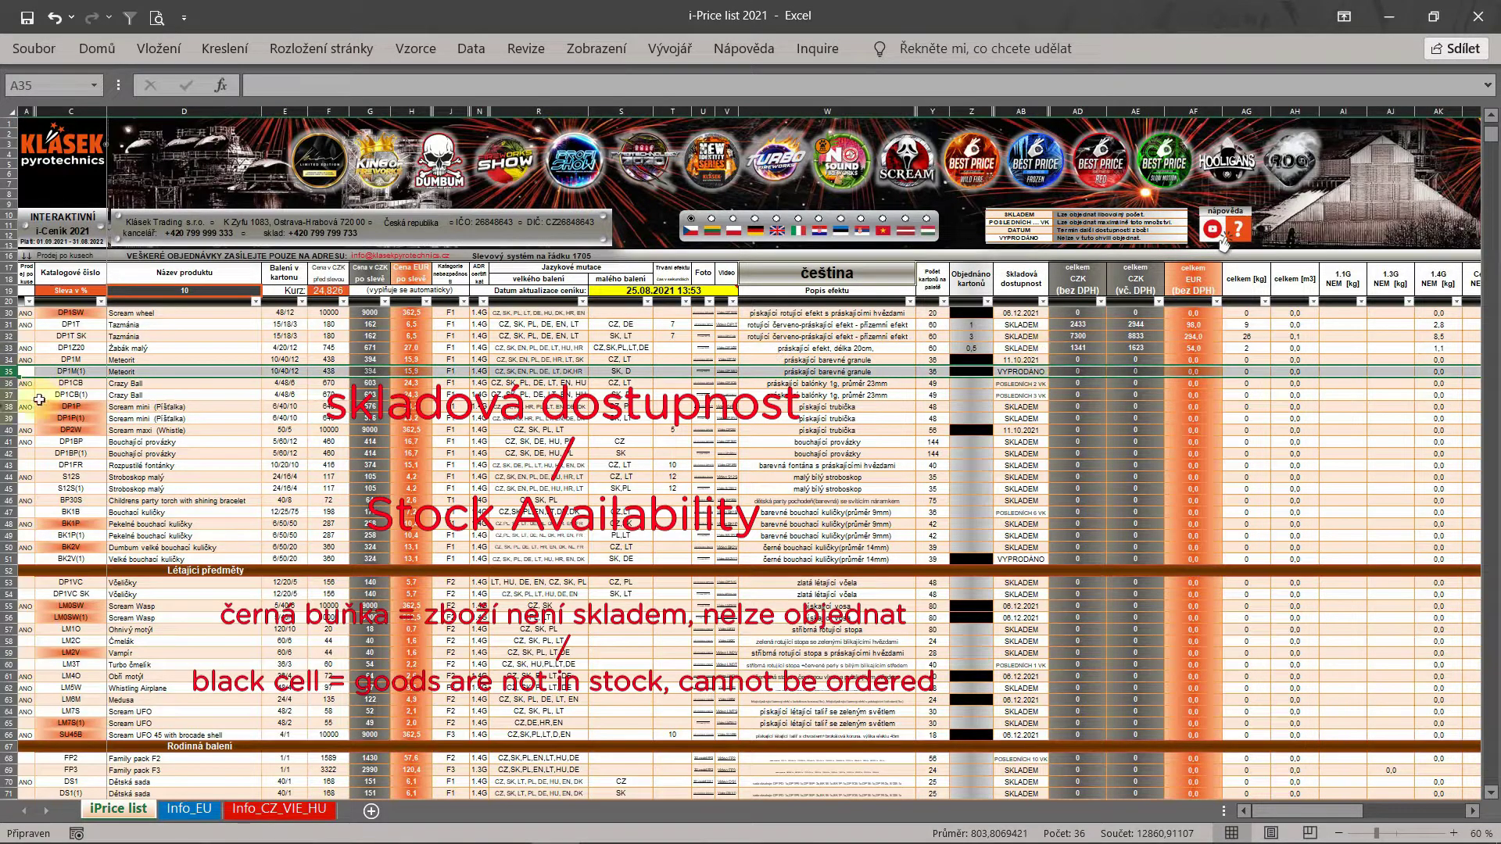
{"action": "left_click", "coordinate": [10, 395]}
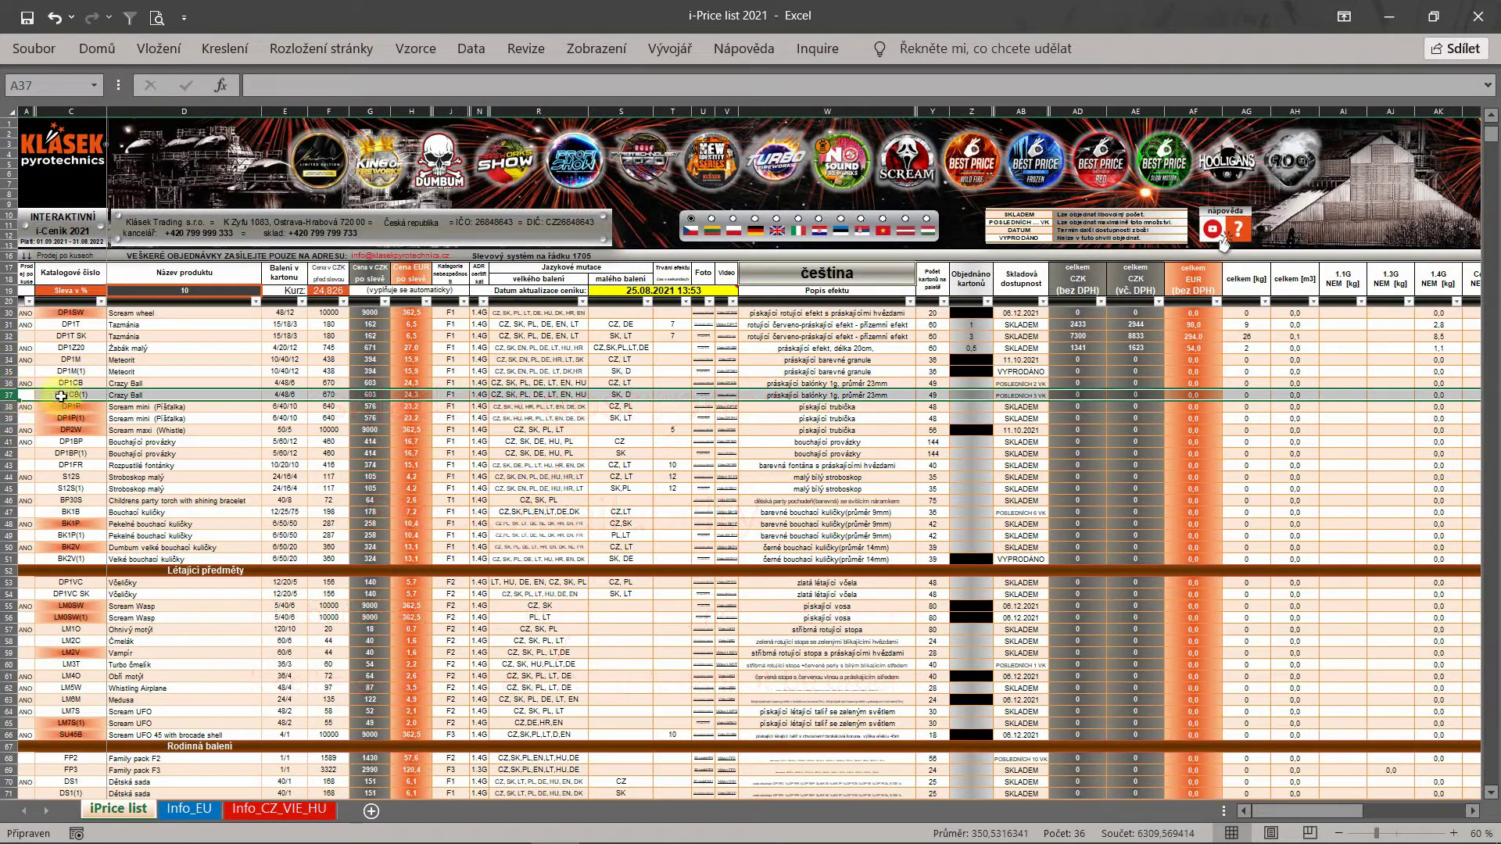
{"action": "left_click", "coordinate": [989, 397]}
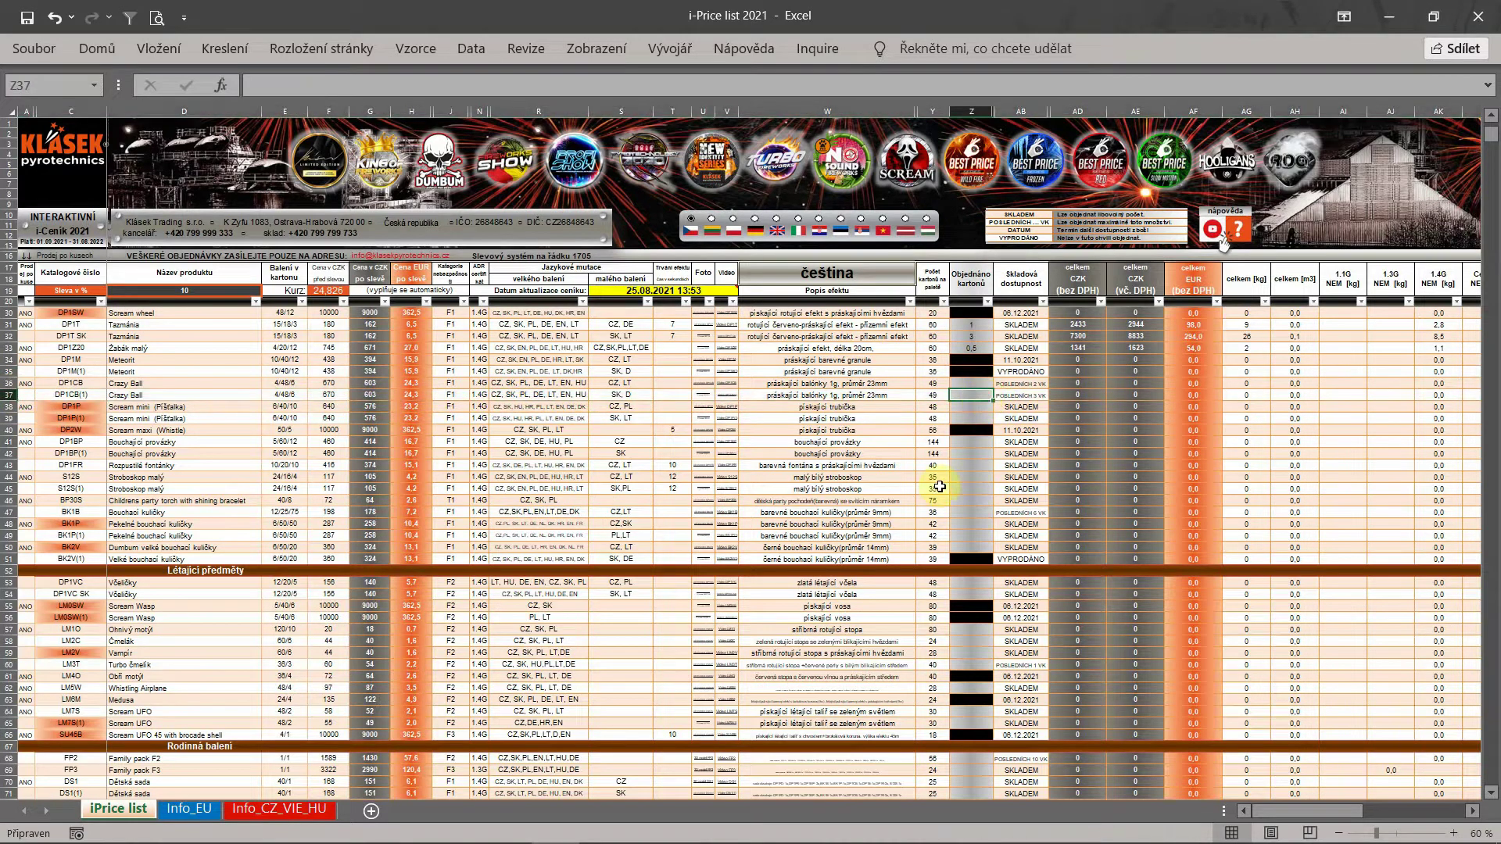
{"action": "type", "text": "05,"}
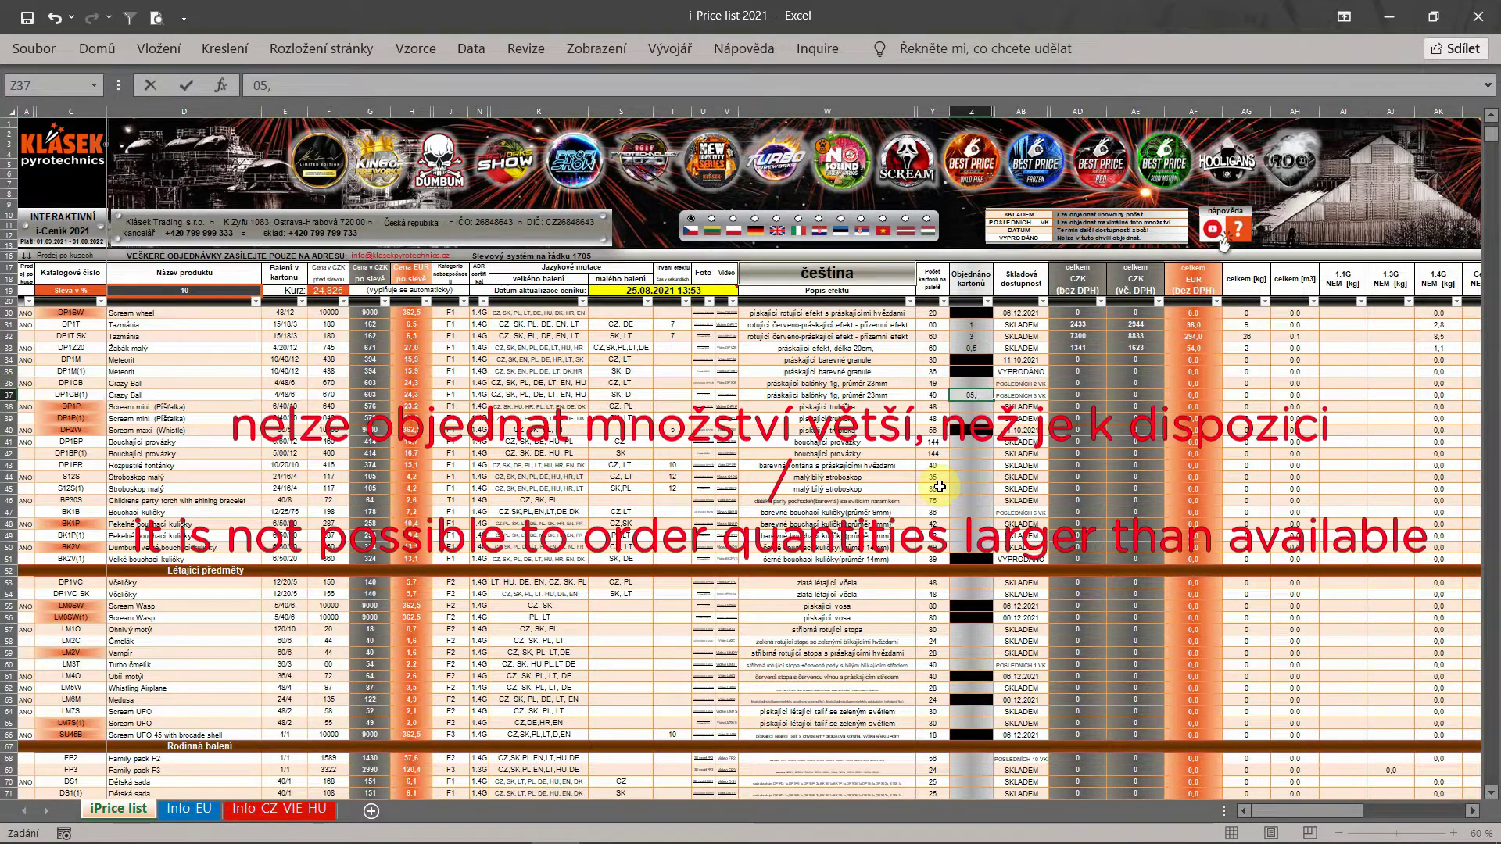
{"action": "key", "text": "Return"}
{"action": "key", "text": "Up"}
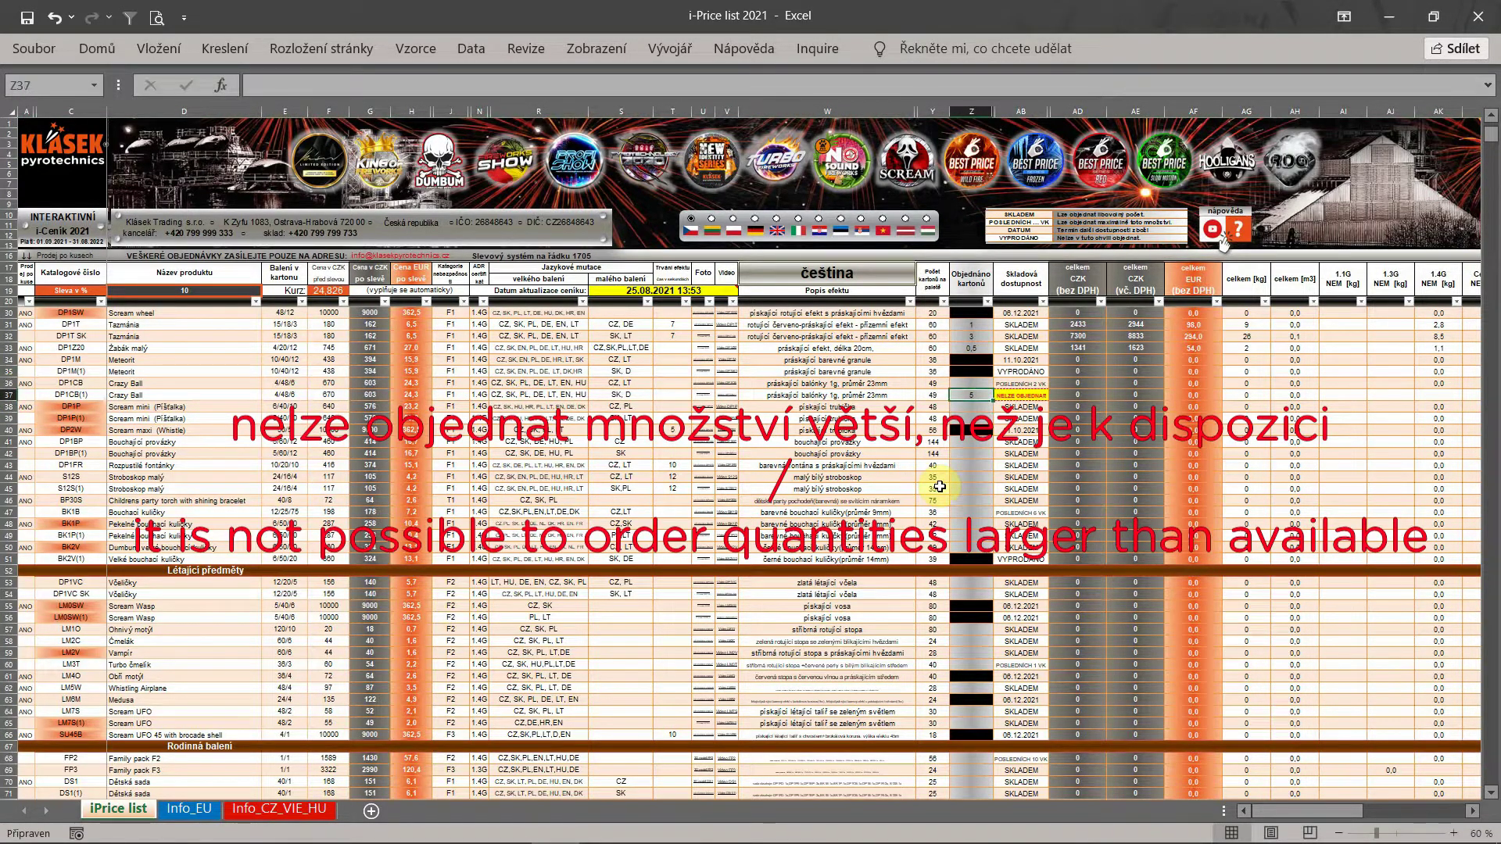
- Try to order 0,5 carton of the Crazy Ball DP1CB(1) in Z37 and cancel the entry
{"action": "type", "text": "0,"}
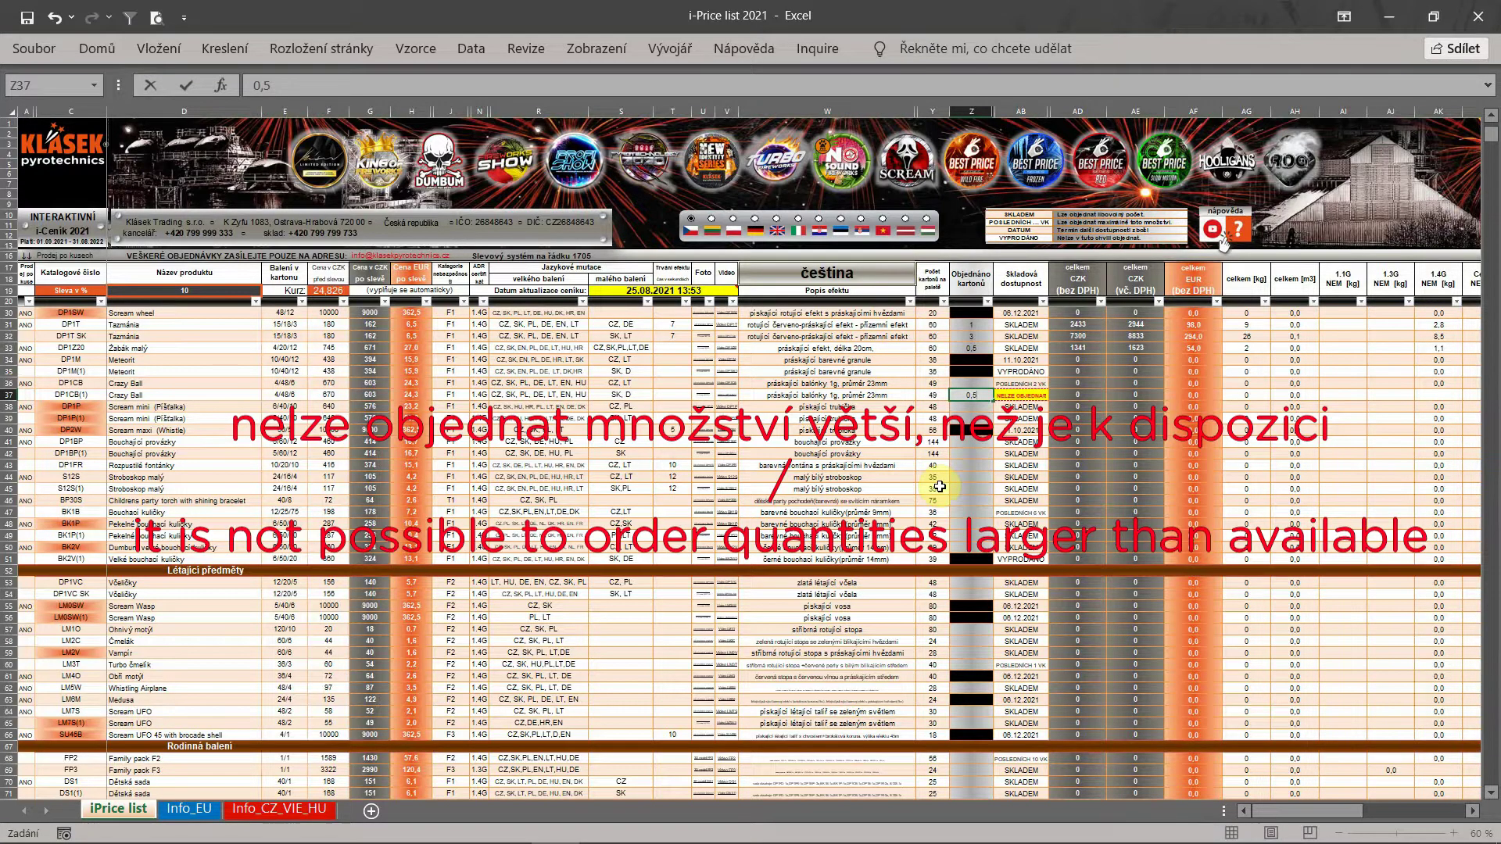
{"action": "type", "text": "5"}
{"action": "key", "text": "Return"}
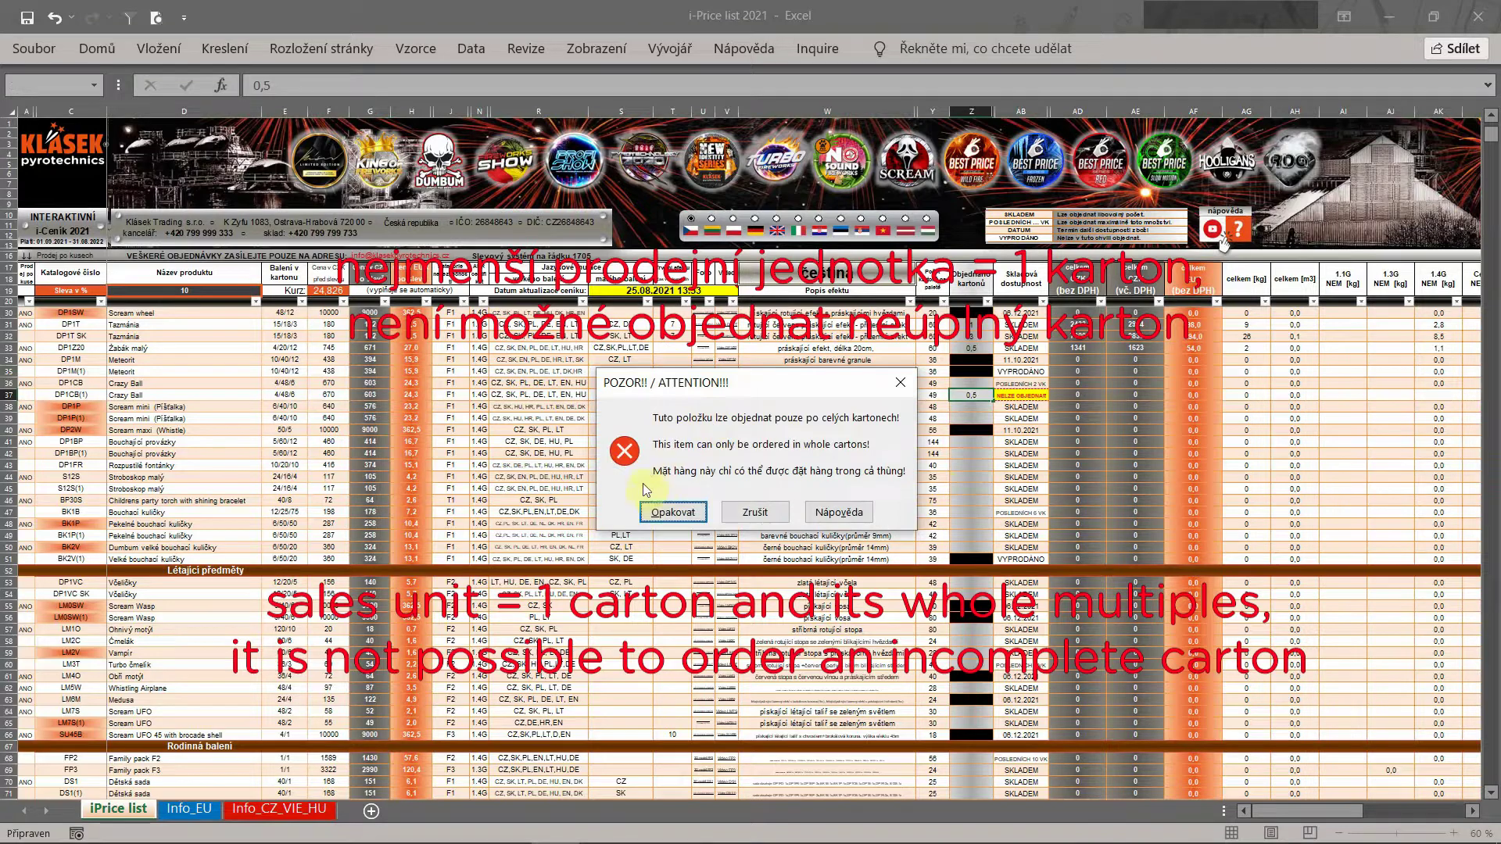
{"action": "left_click", "coordinate": [753, 513]}
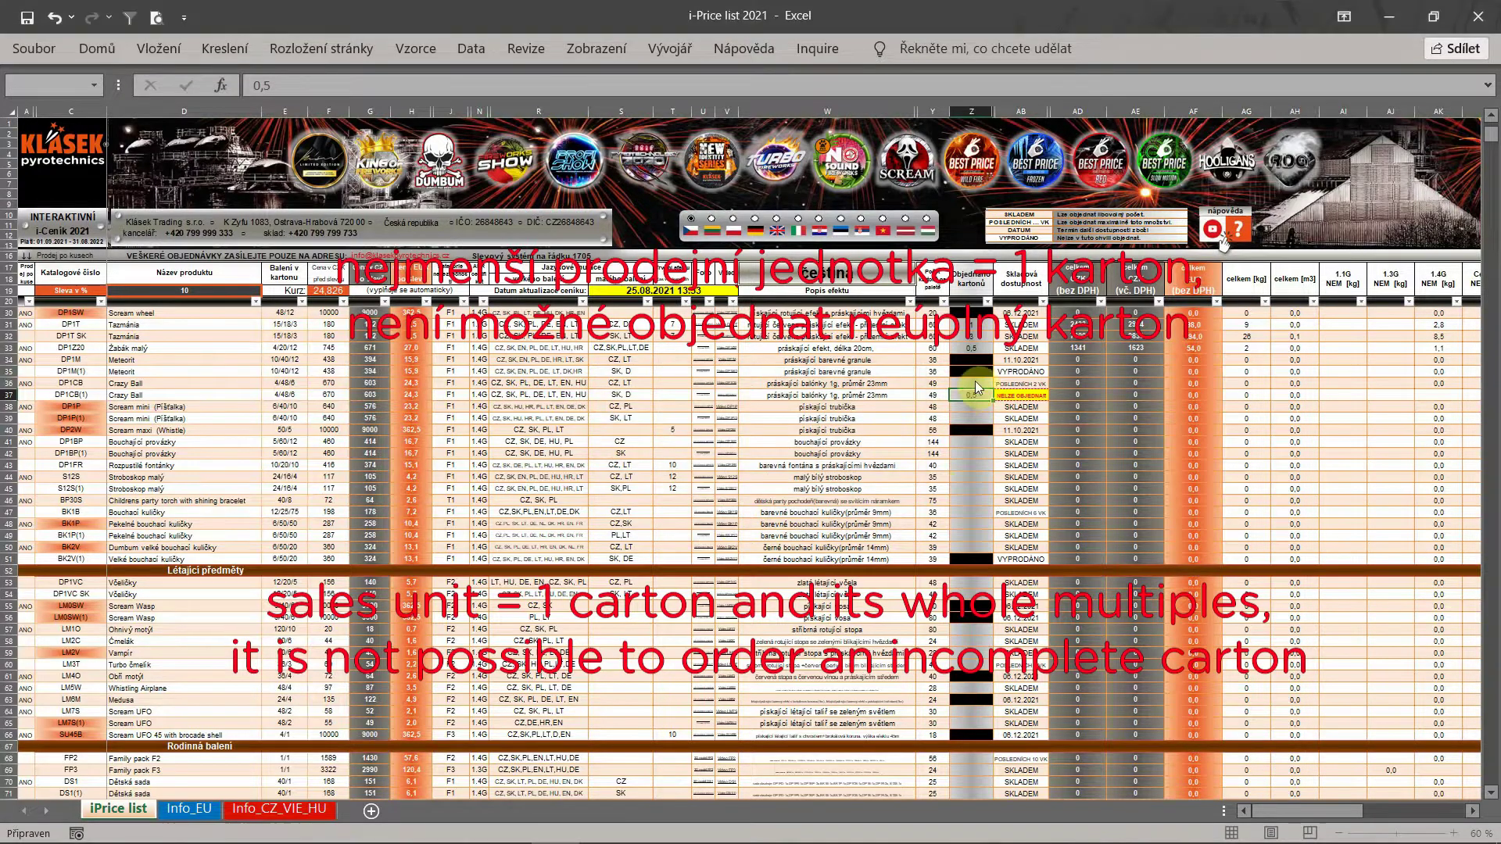
- Set the ordered cartons for the Crazy Ball DP1CB(1) in Z37 to 1
{"action": "type", "text": "1"}
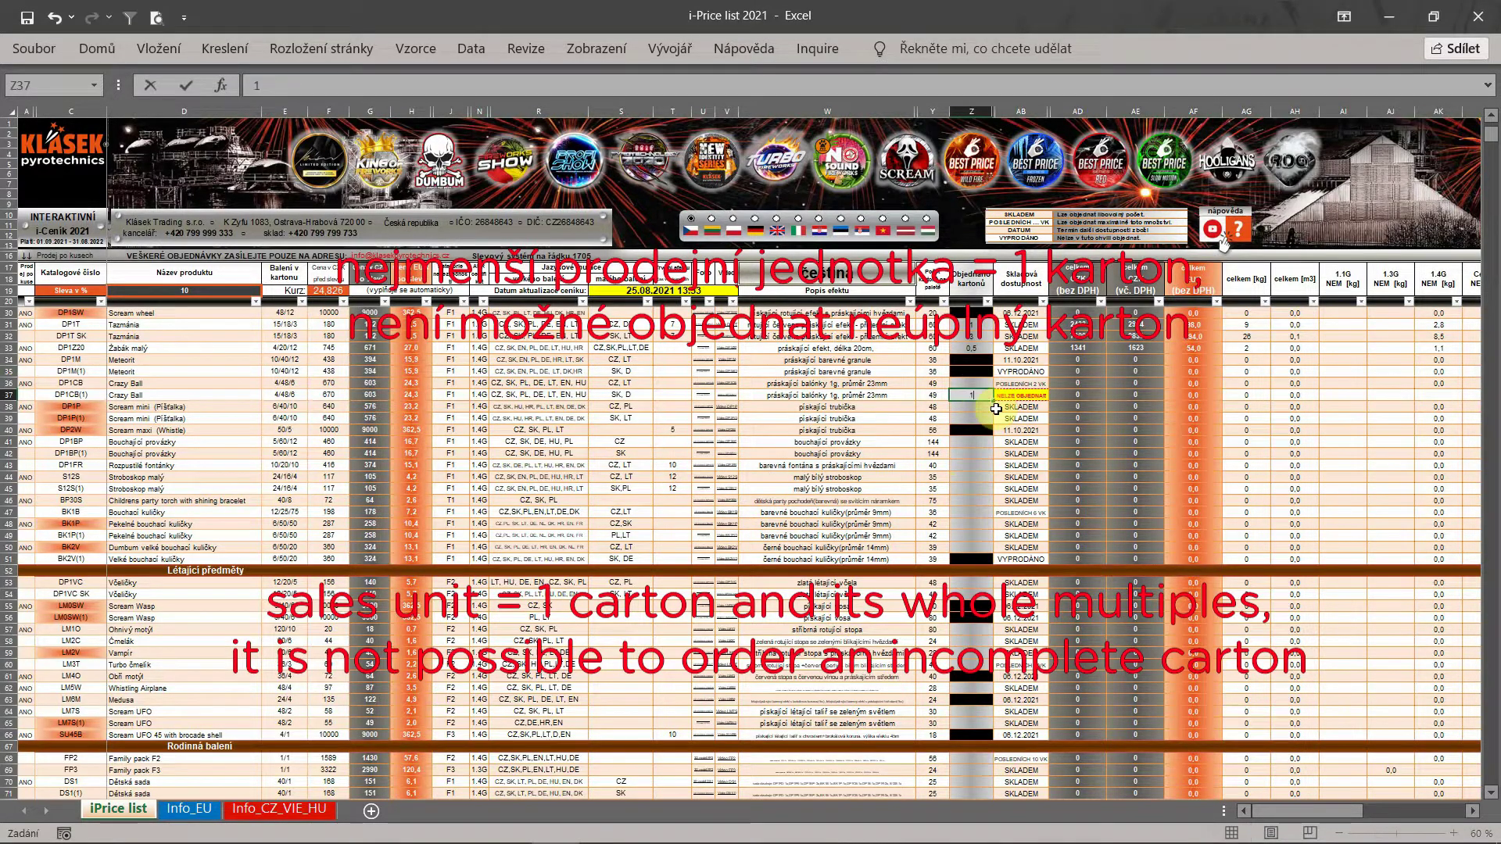
{"action": "key", "text": "Return"}
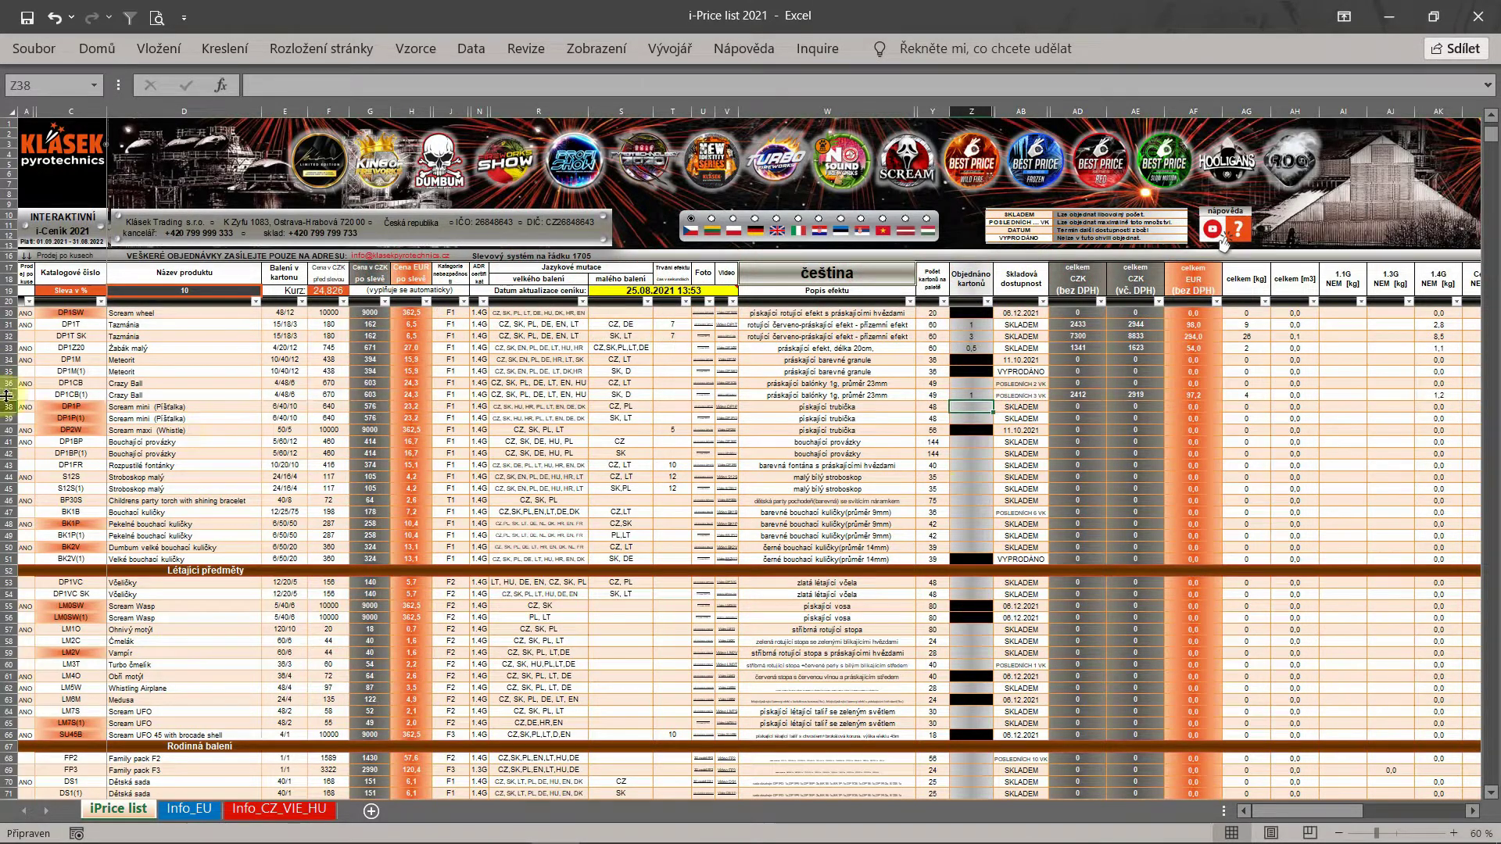
- Check the DP1Z20 row marked ANO and enter 0,5 ordered carton for DP1P in cell Z38
{"action": "left_click", "coordinate": [971, 347]}
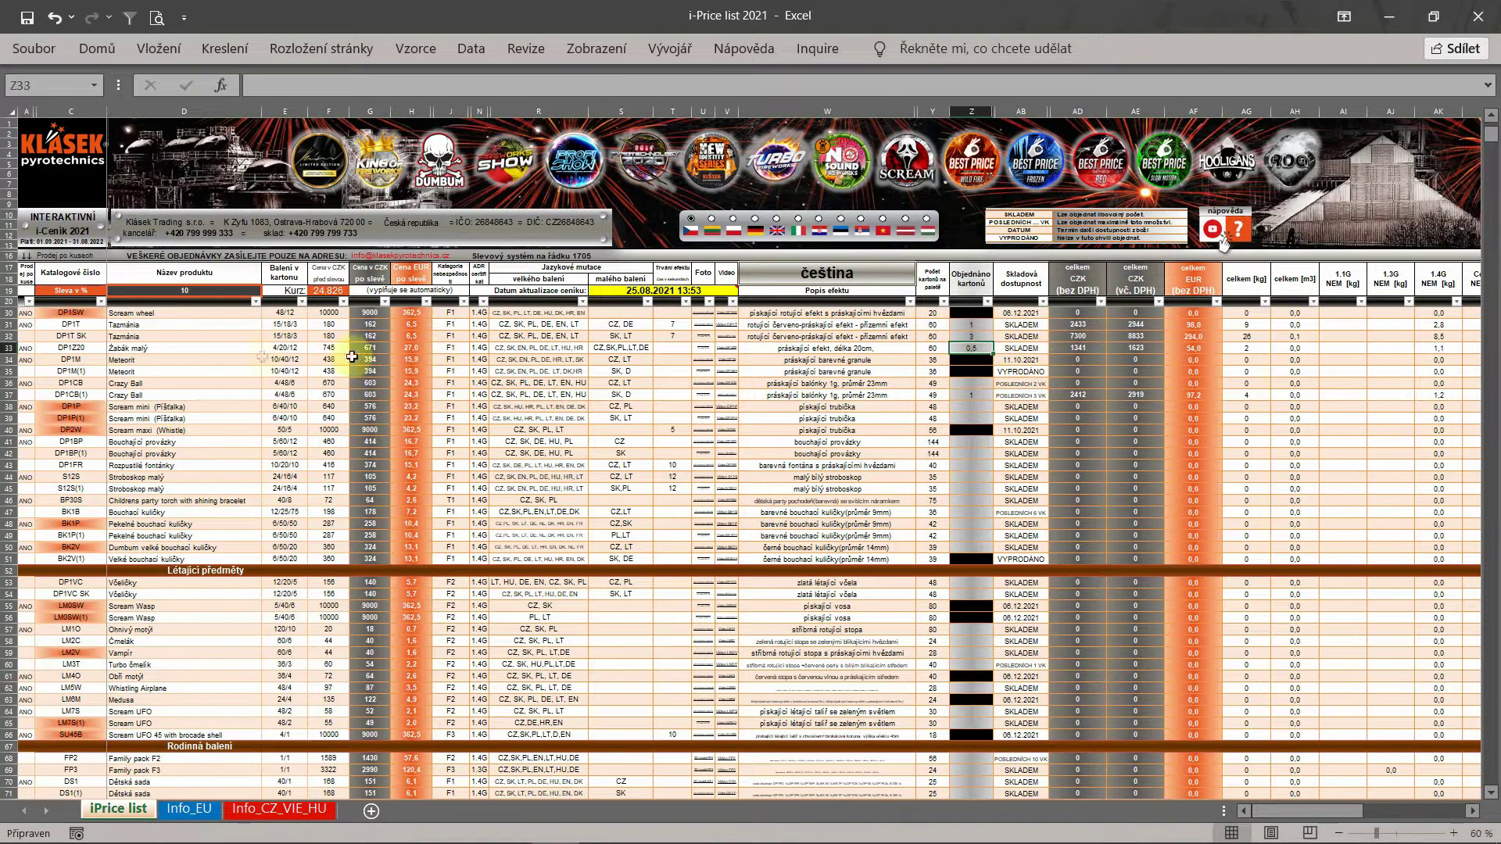
{"action": "left_click", "coordinate": [8, 347]}
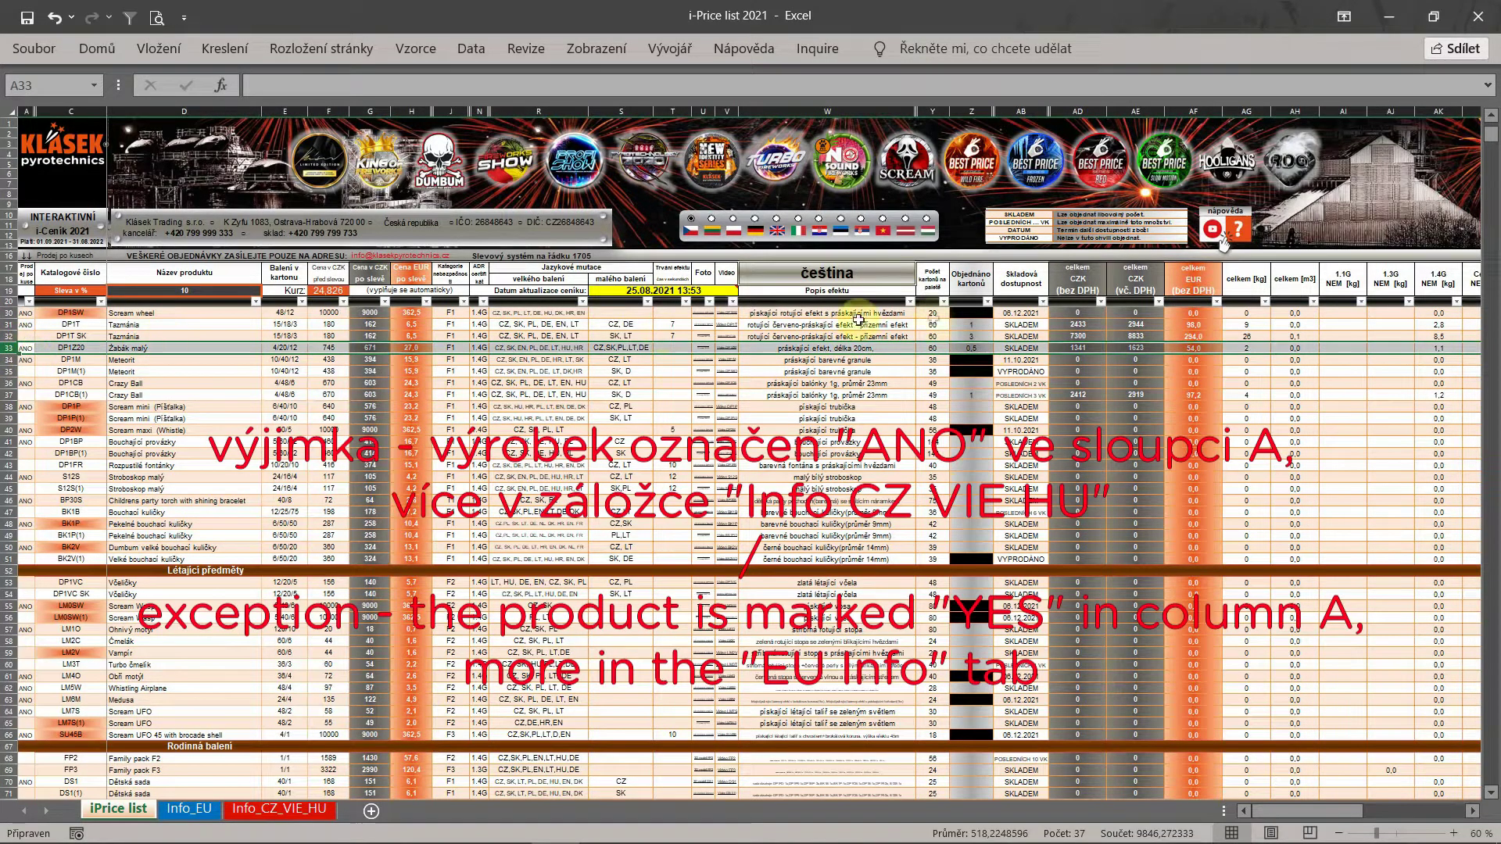
{"action": "left_click", "coordinate": [979, 408]}
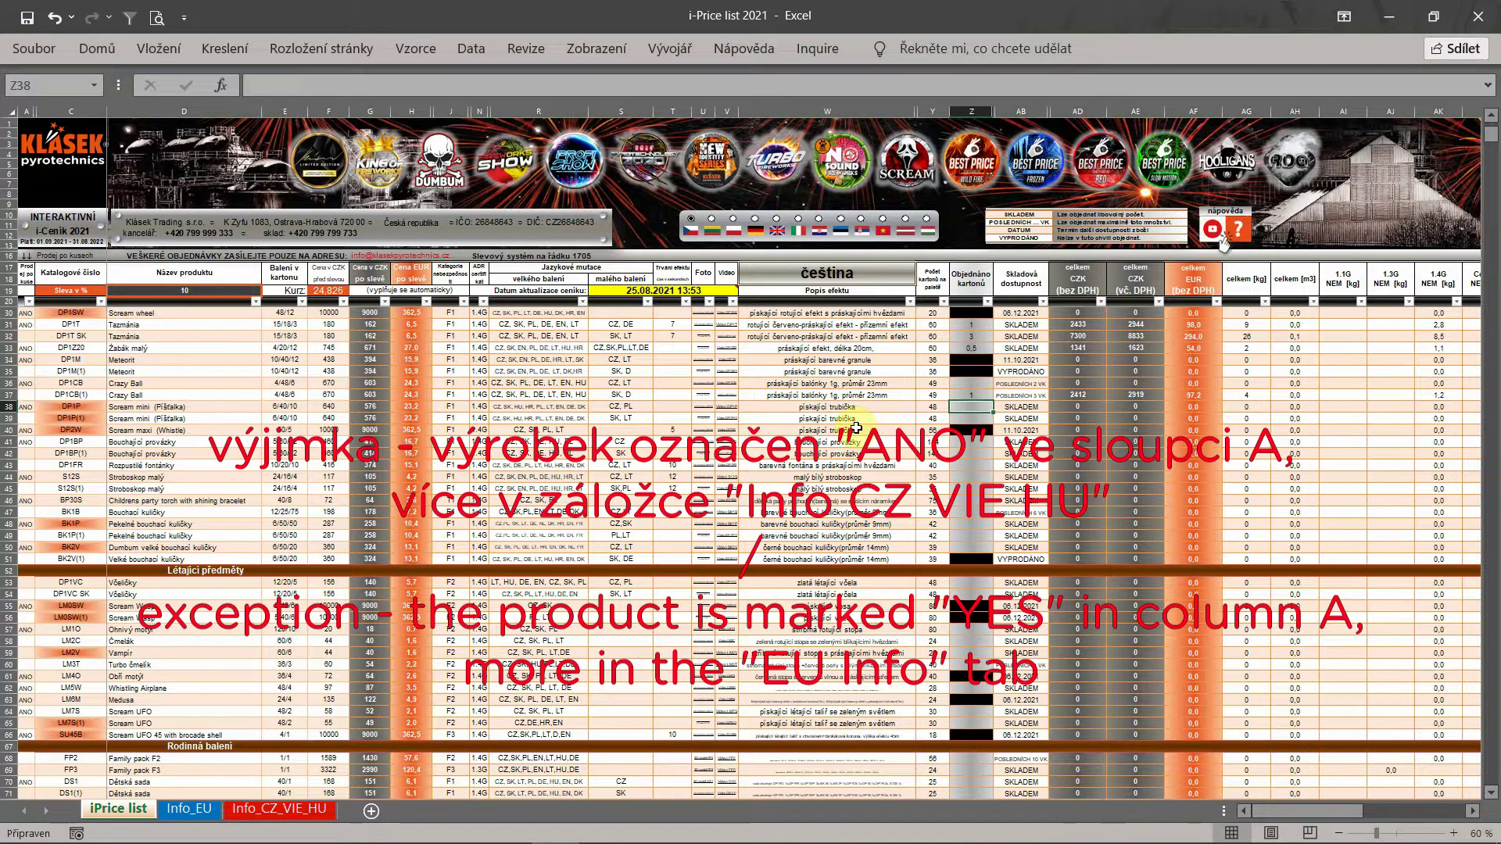
{"action": "type", "text": "0,"}
{"action": "key", "text": "Return"}
{"action": "left_click", "coordinate": [298, 31]}
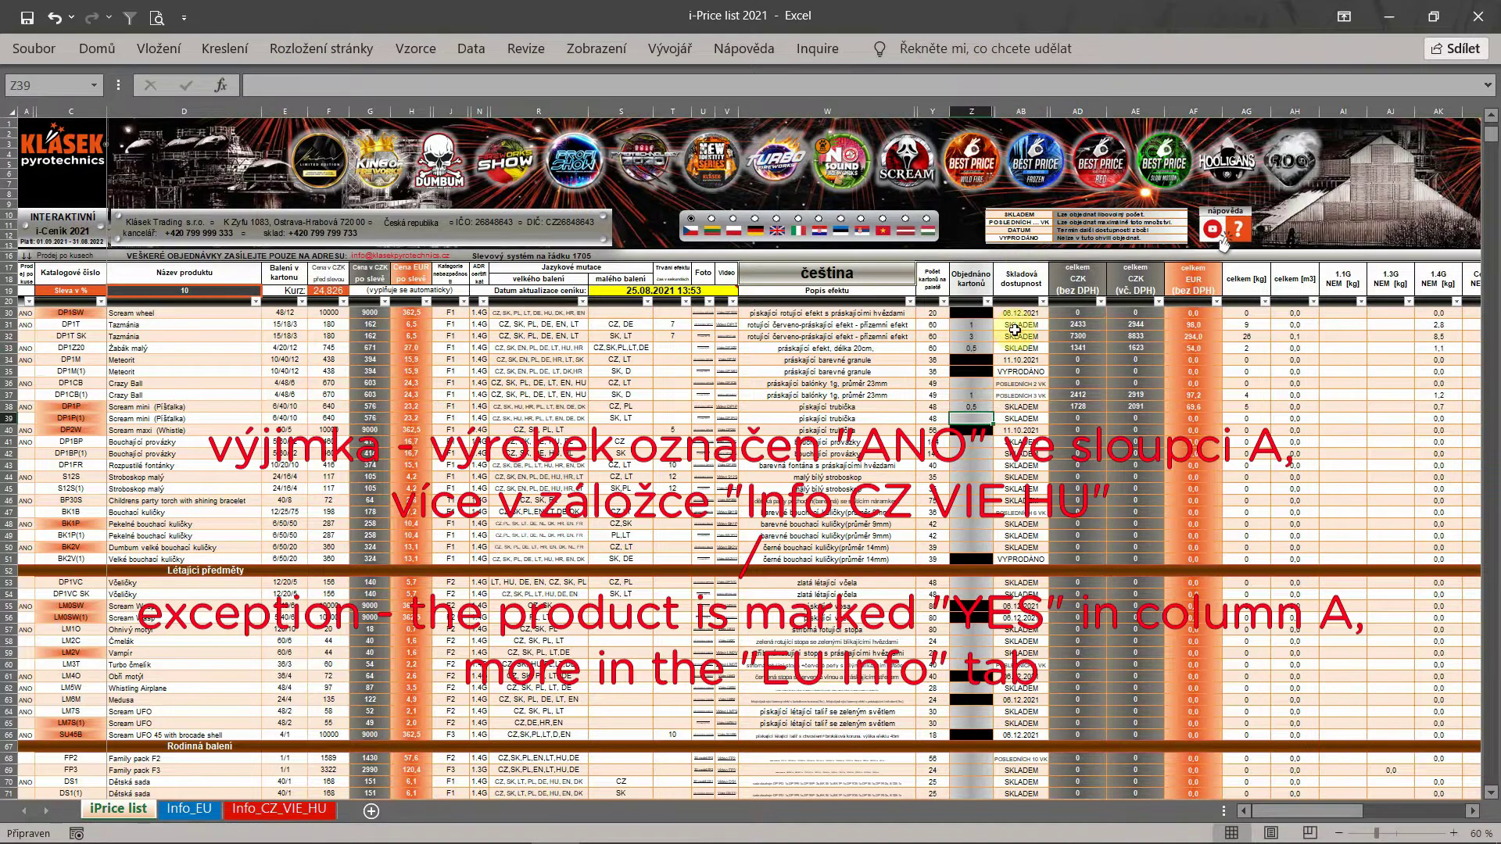
- Try to order 3 cartons of the Crazy Ball DP1CB in cell Z36
{"action": "left_click", "coordinate": [975, 383]}
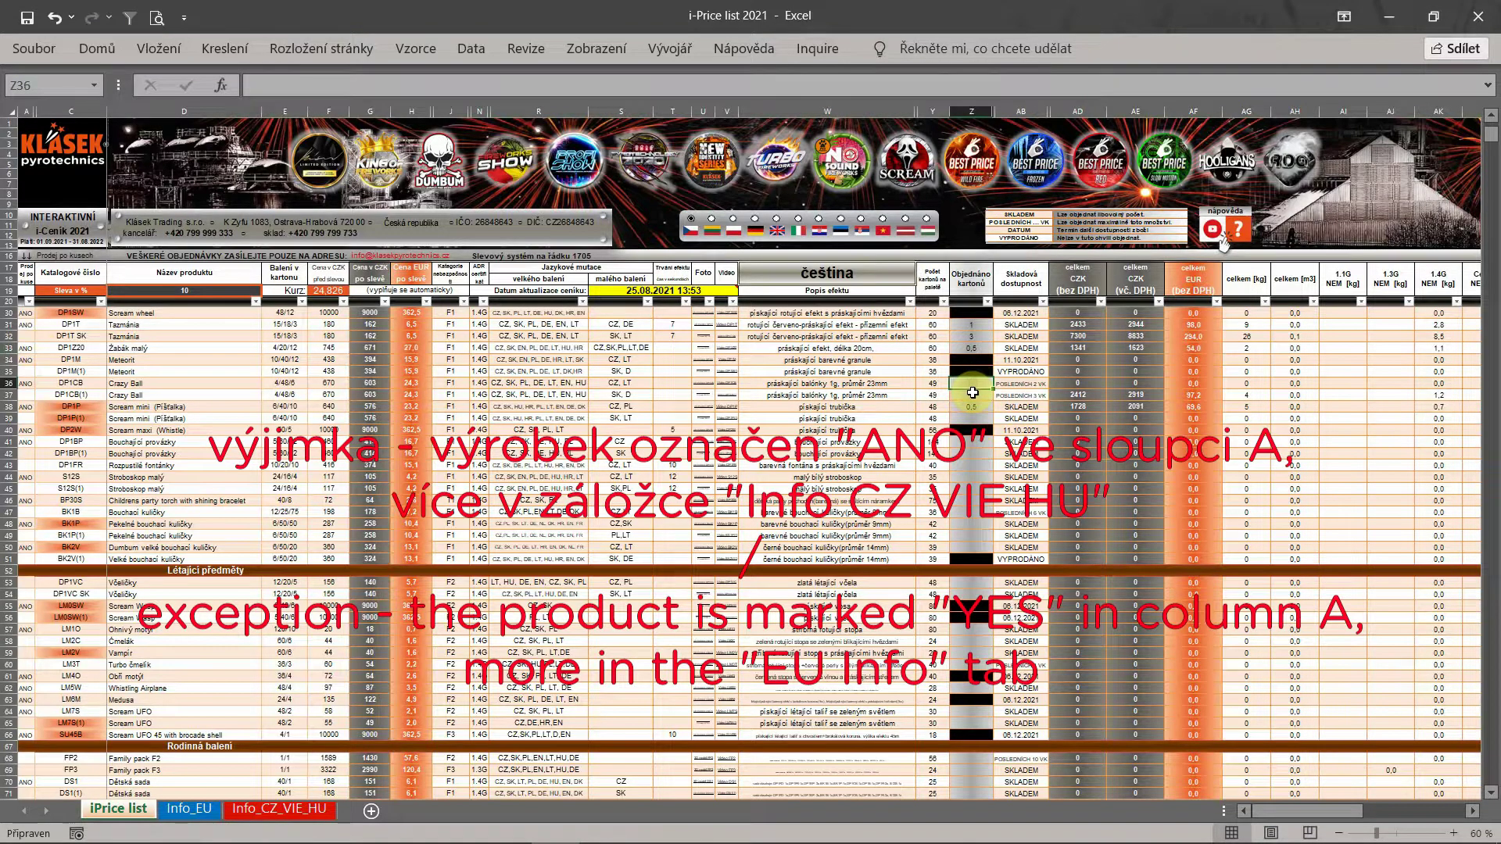
{"action": "type", "text": "3"}
{"action": "key", "text": "Return"}
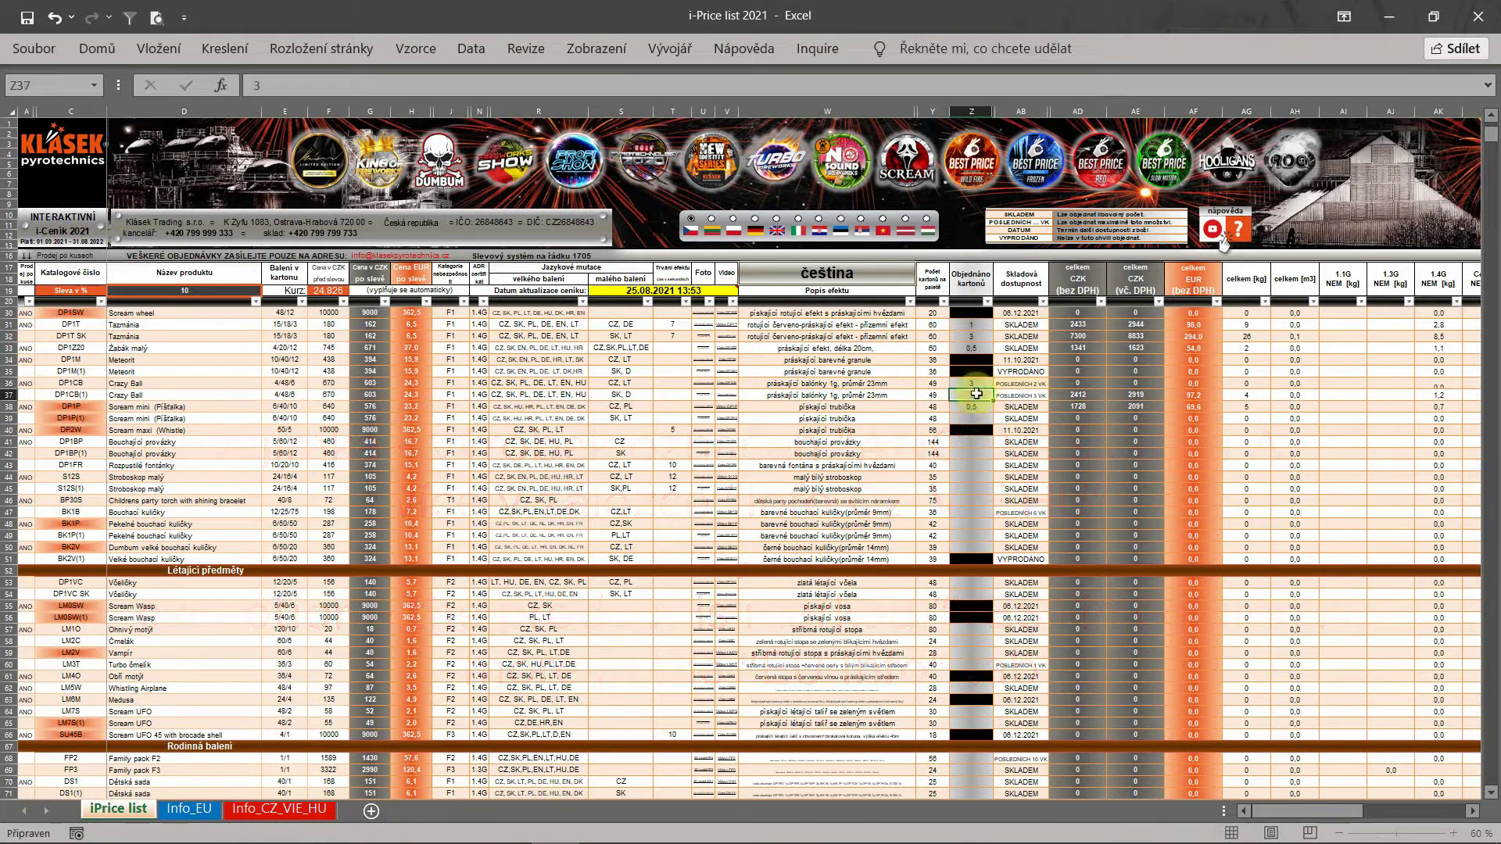
{"action": "type", "text": "1"}
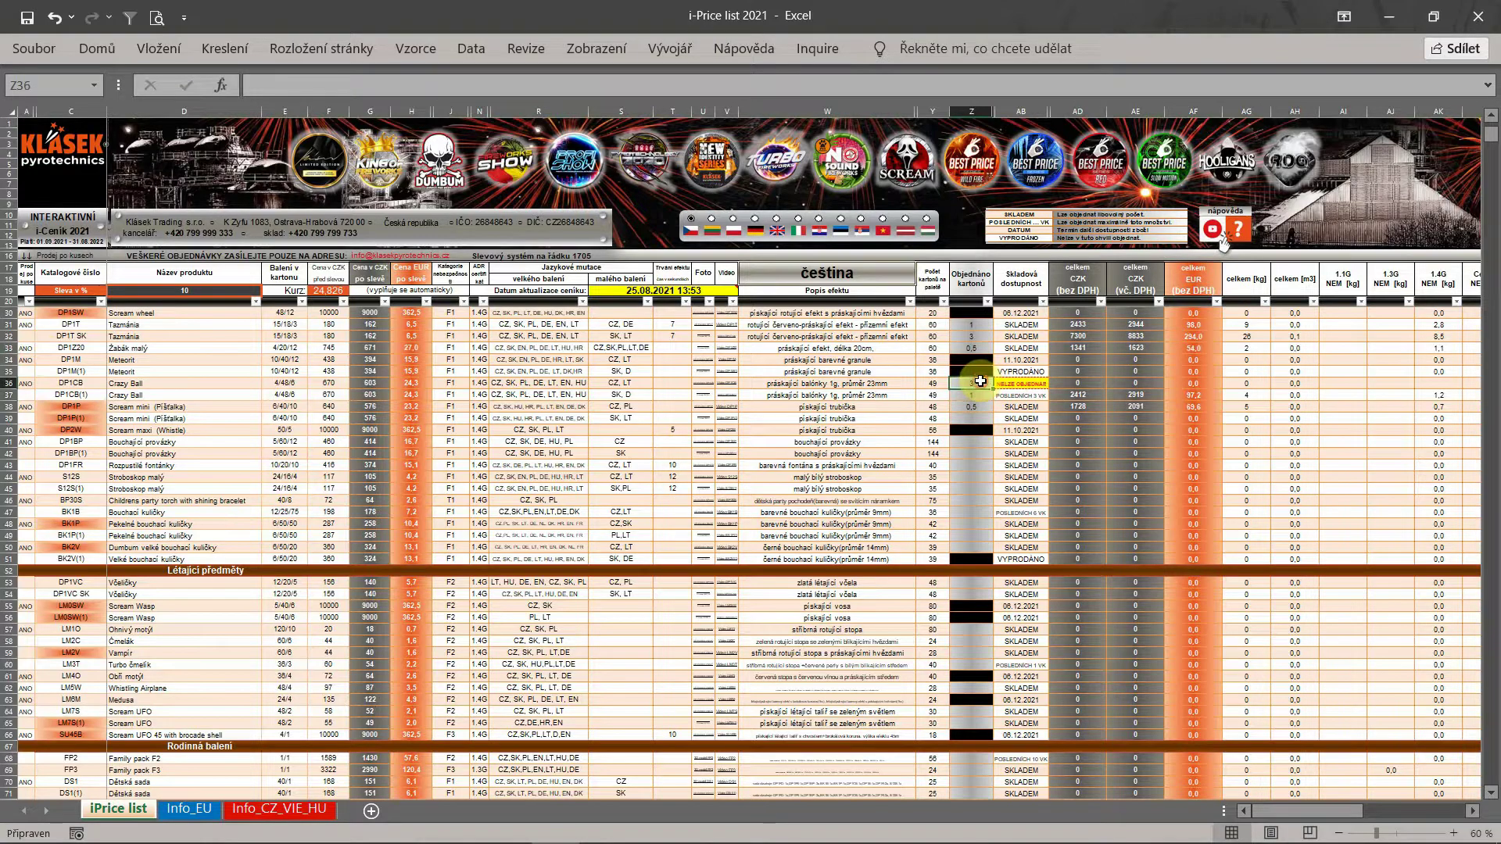
- Set the ordered cartons for the Crazy Ball DP1CB in Z36 to 2
{"action": "type", "text": "2"}
{"action": "key", "text": "Return"}
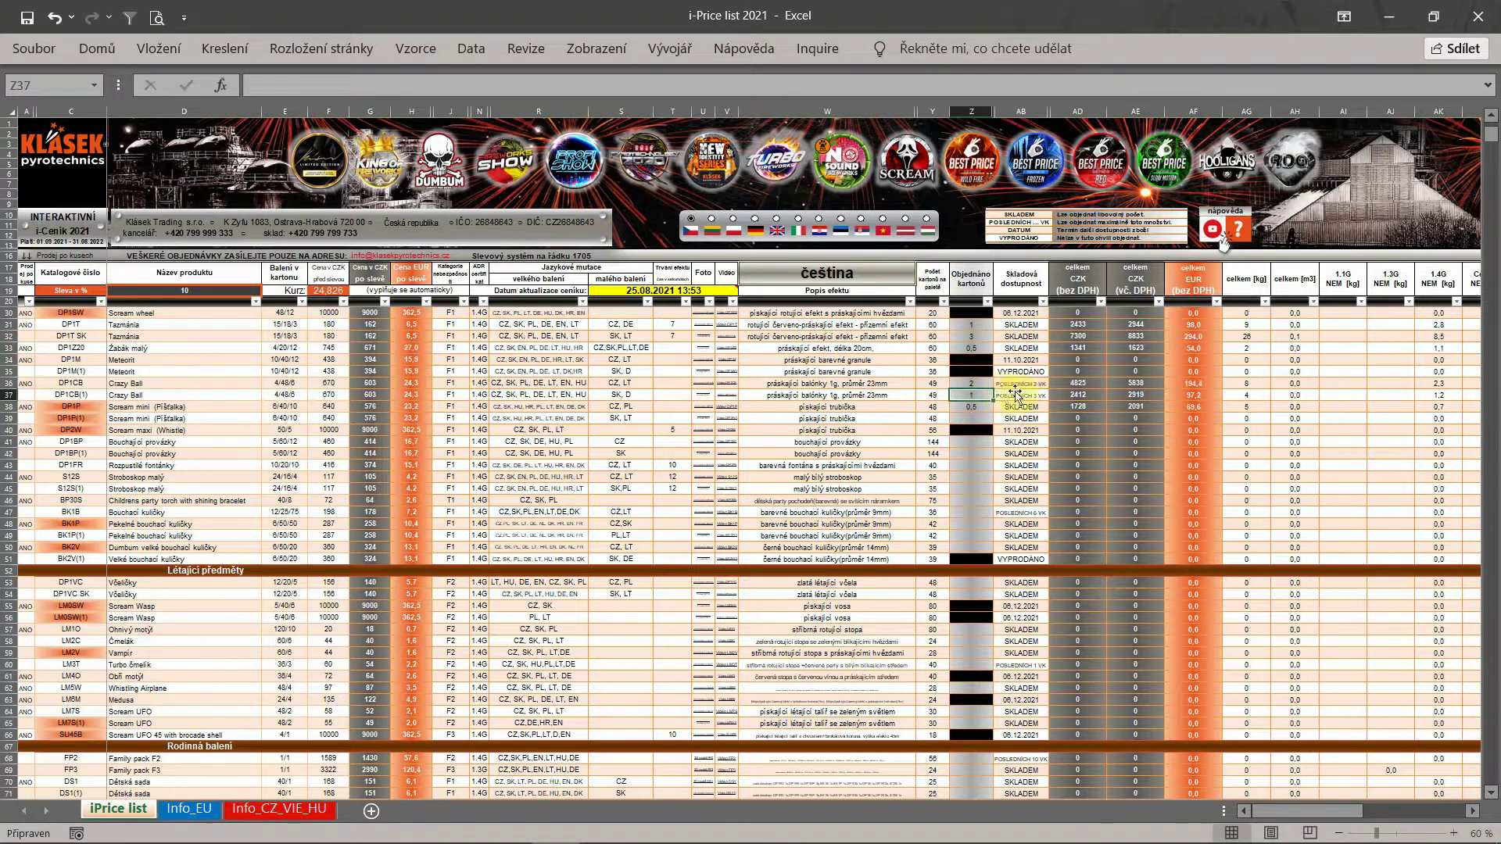
- Try to order 2 cartons of the sold-out Meteor DP1M(1) in cell Z35
{"action": "left_click", "coordinate": [968, 372]}
- Filter column A, Prodej po kusech, to show only the items marked ANO
{"action": "scroll", "coordinate": [968, 374], "scroll_direction": "down", "scroll_amount": 20}
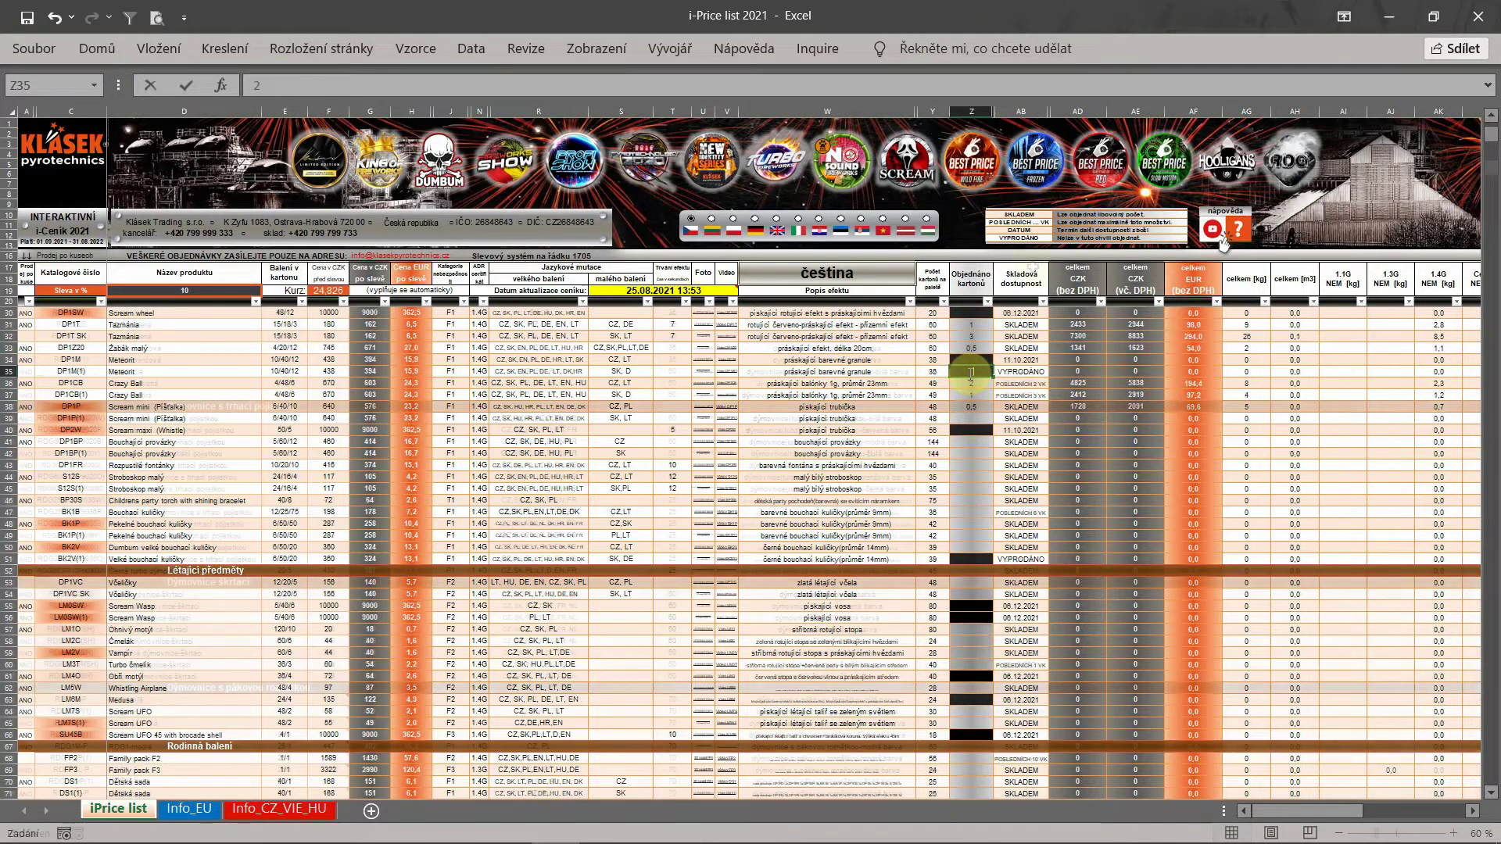
{"action": "left_click", "coordinate": [29, 302]}
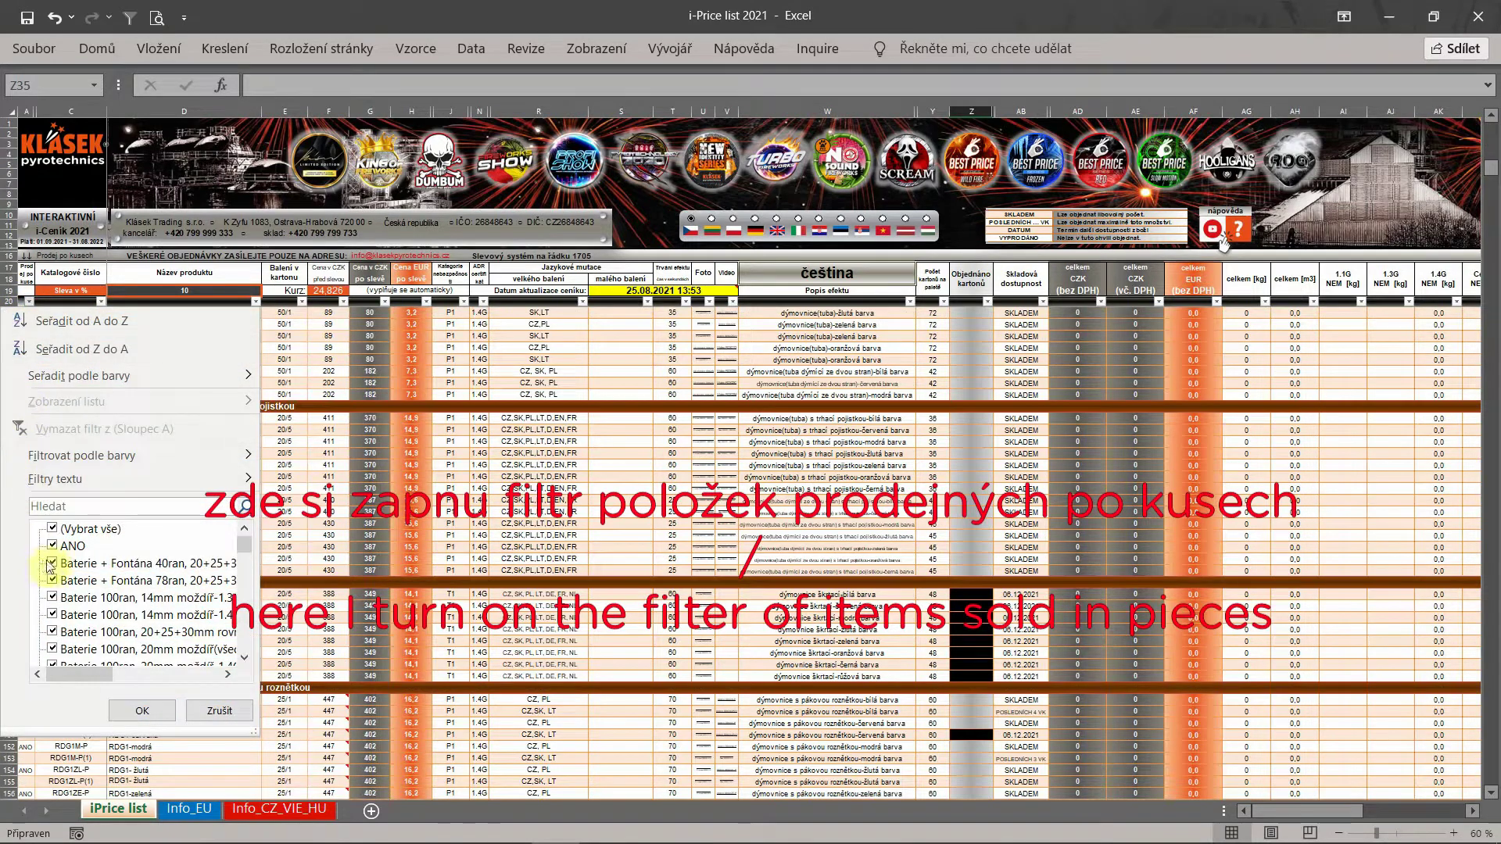
{"action": "left_click", "coordinate": [64, 533]}
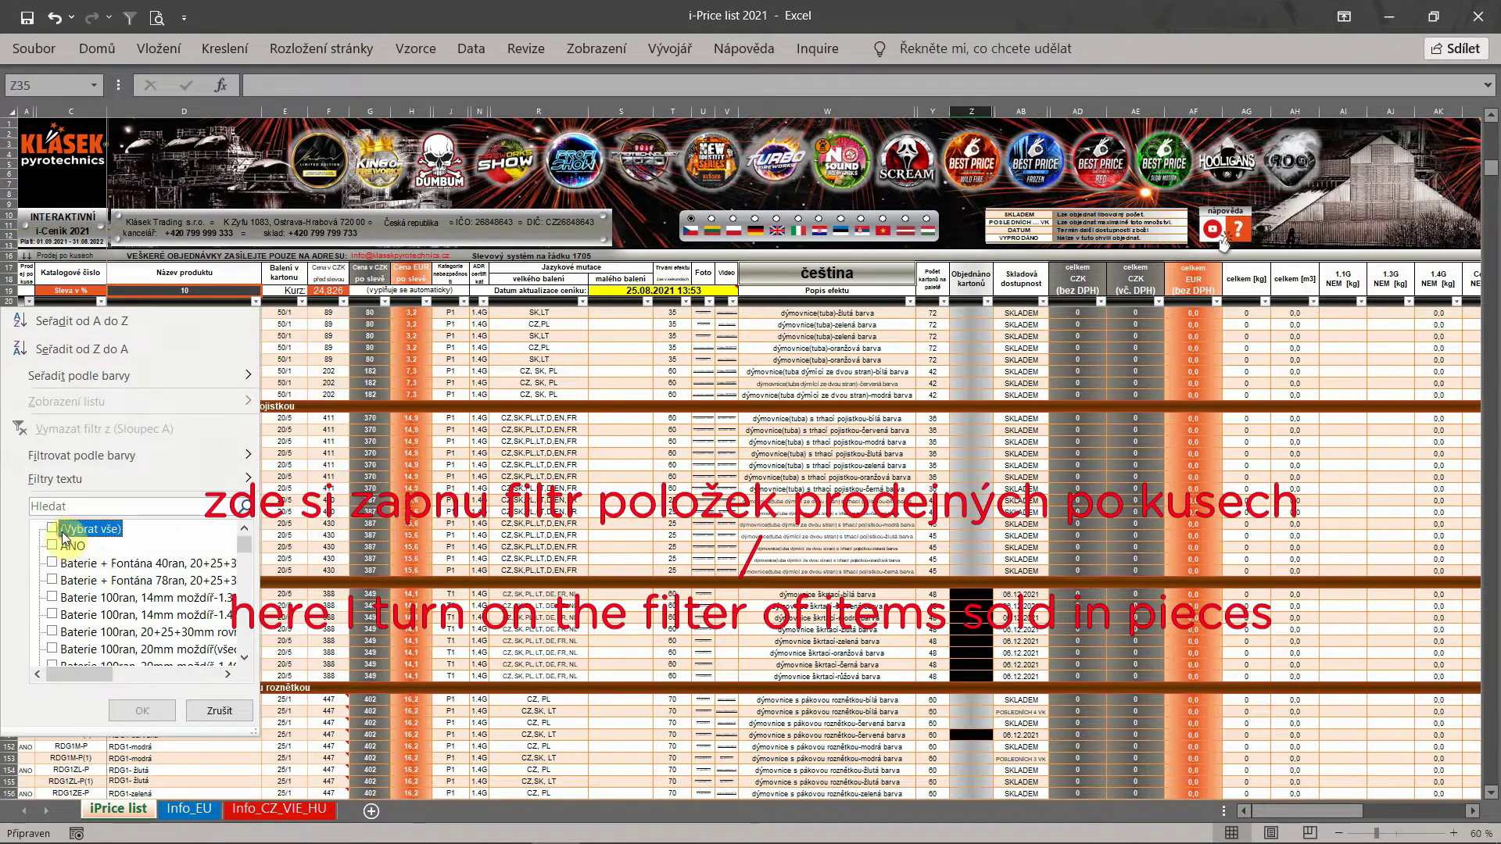
{"action": "left_click", "coordinate": [54, 546]}
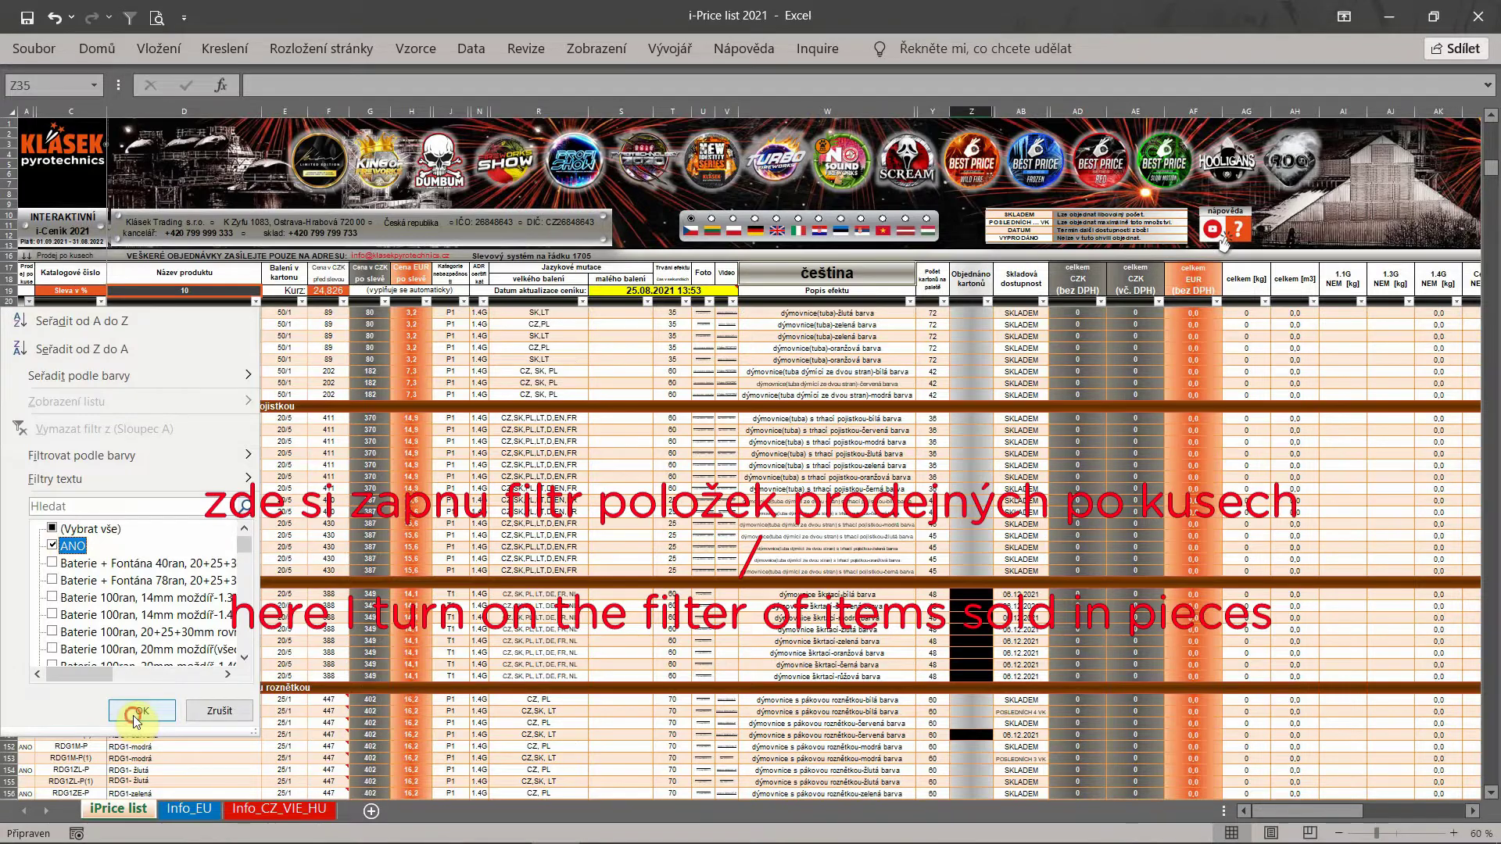
{"action": "left_click", "coordinate": [140, 709]}
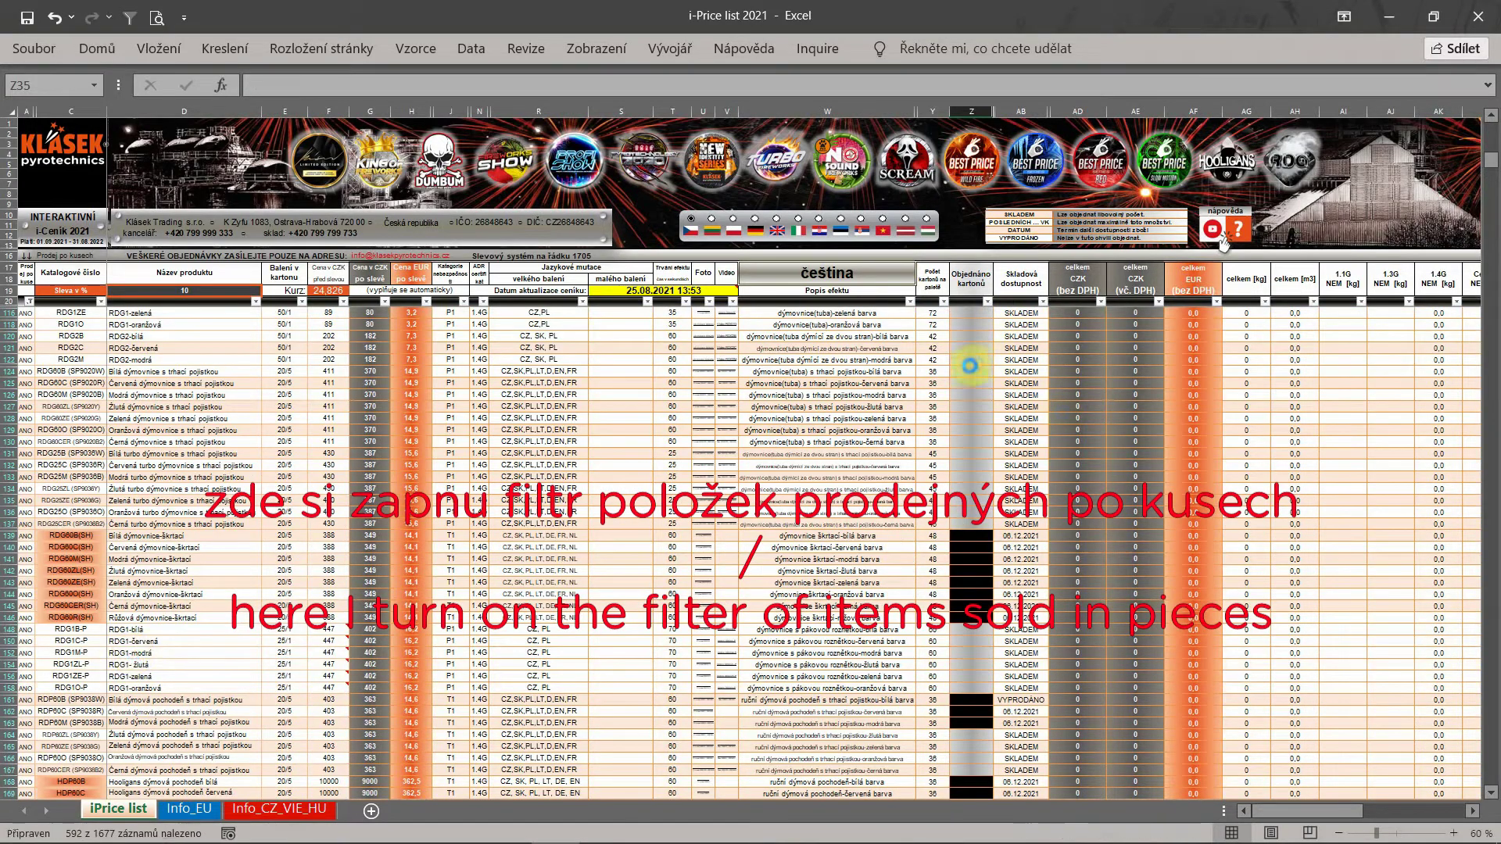
- Enter ordered cartons of 0,5 for RDG2M in Z122, 0,3 for RDG60B in Z124 and 1,5 for RDG60C in Z125
{"action": "left_click", "coordinate": [969, 360]}
{"action": "type", "text": "0,5"}
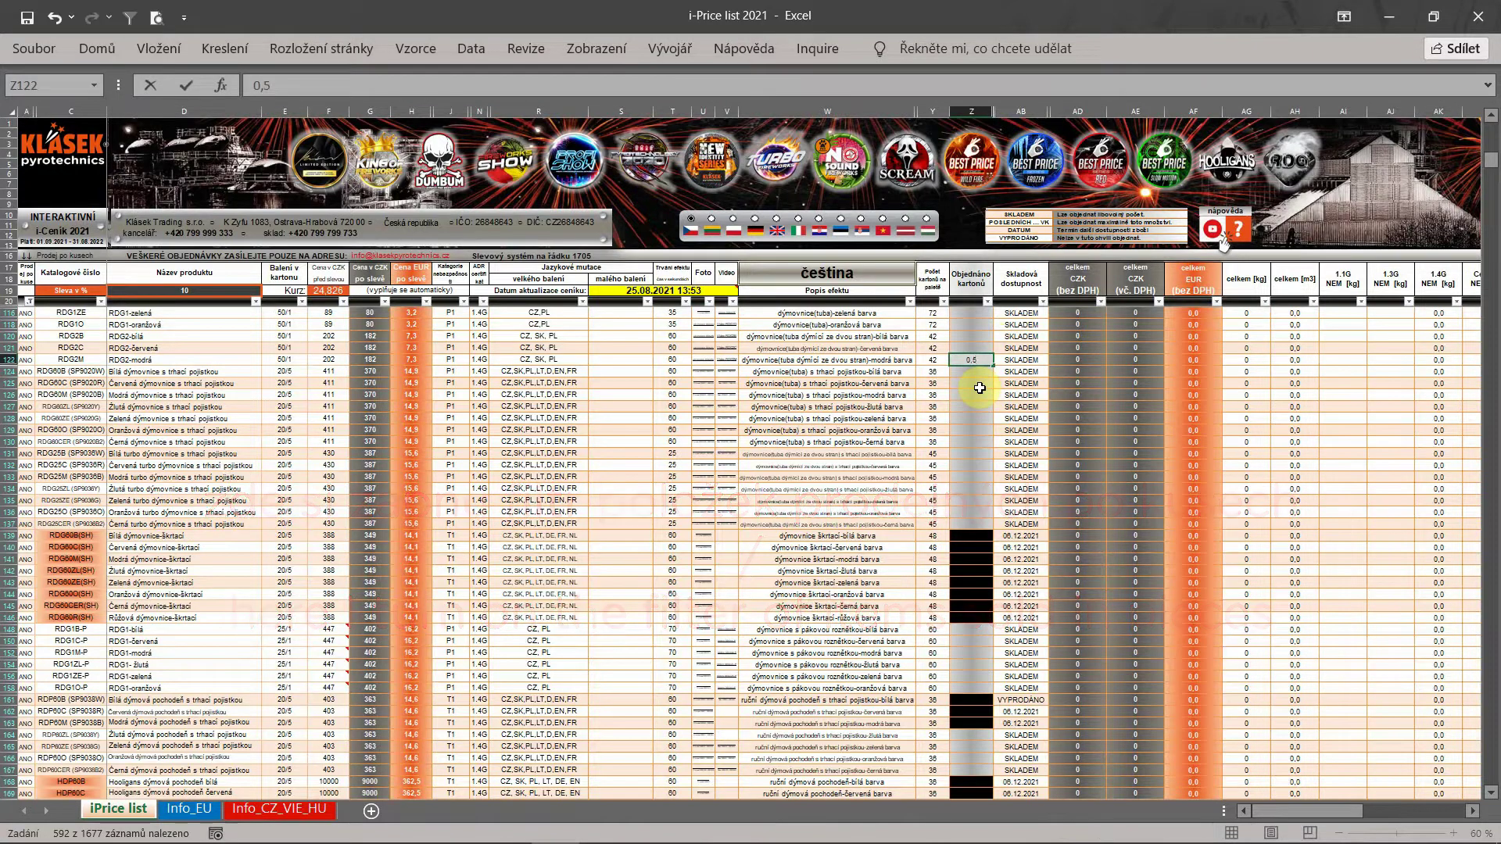
{"action": "key", "text": "Return"}
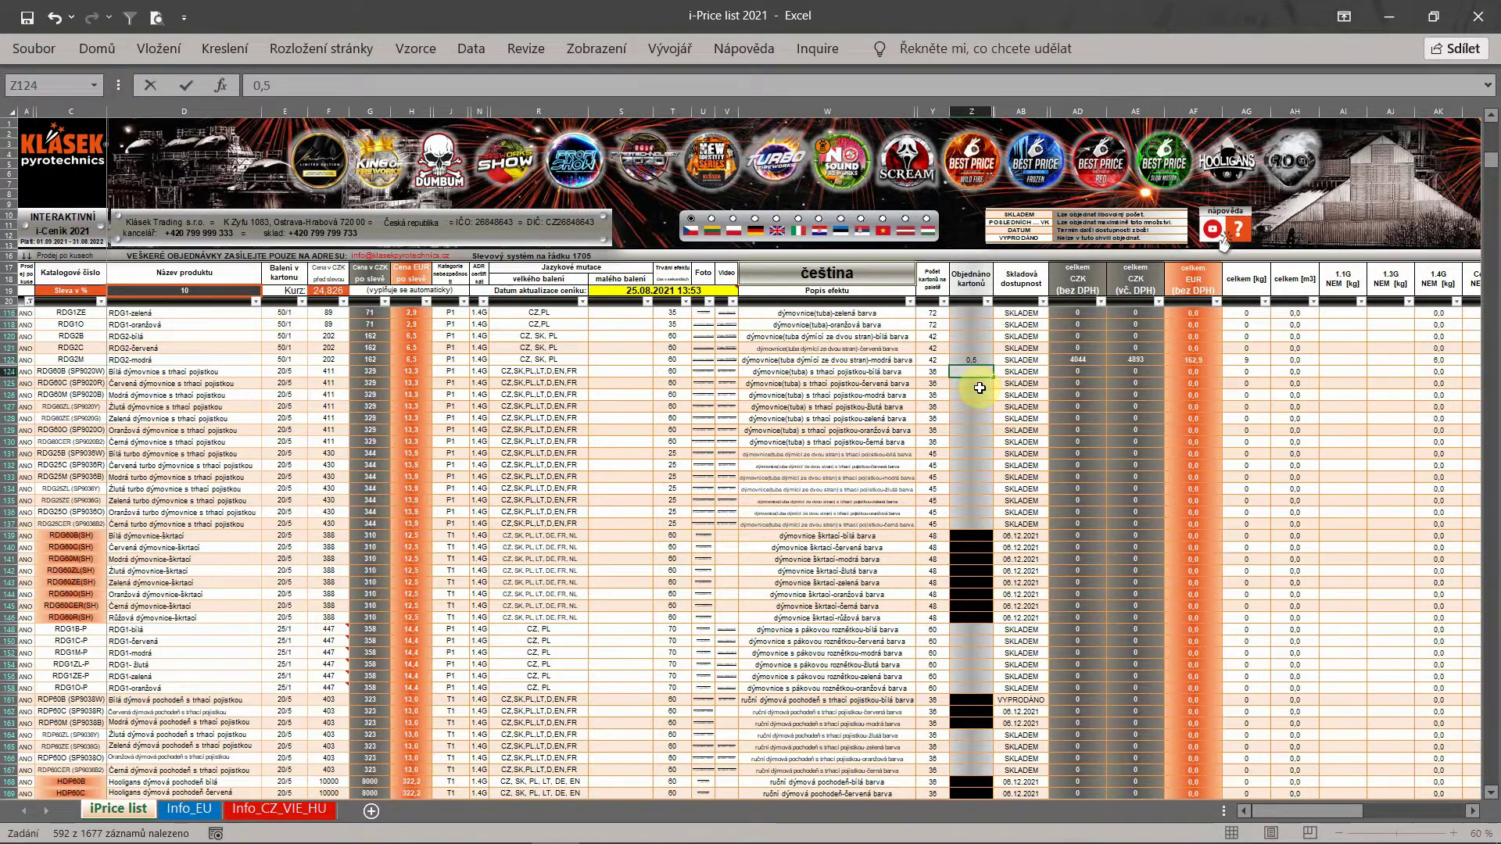
{"action": "type", "text": "0,5"}
{"action": "key", "text": "Return"}
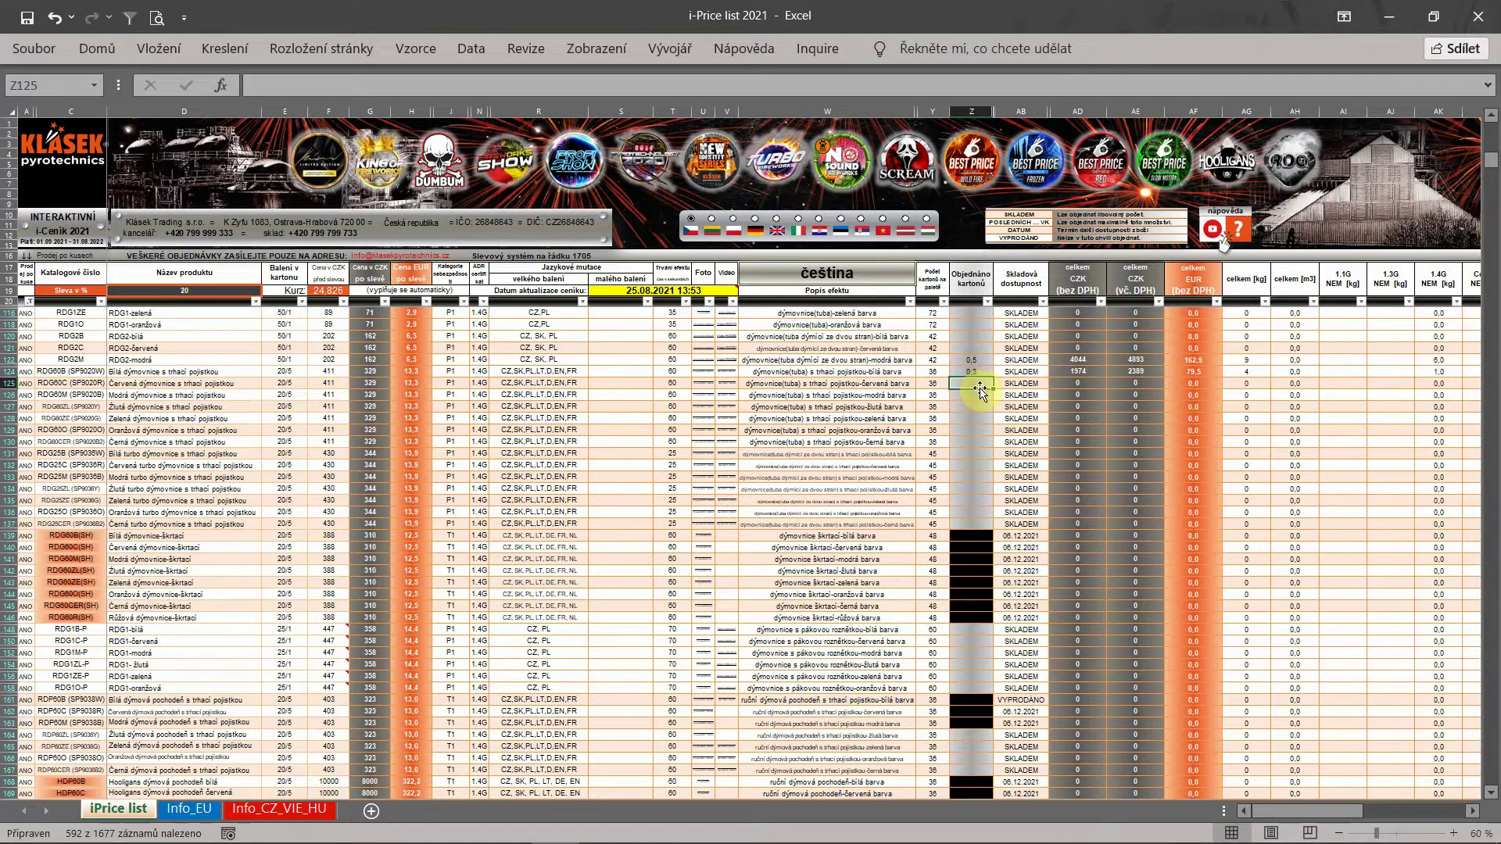
{"action": "type", "text": "1,"}
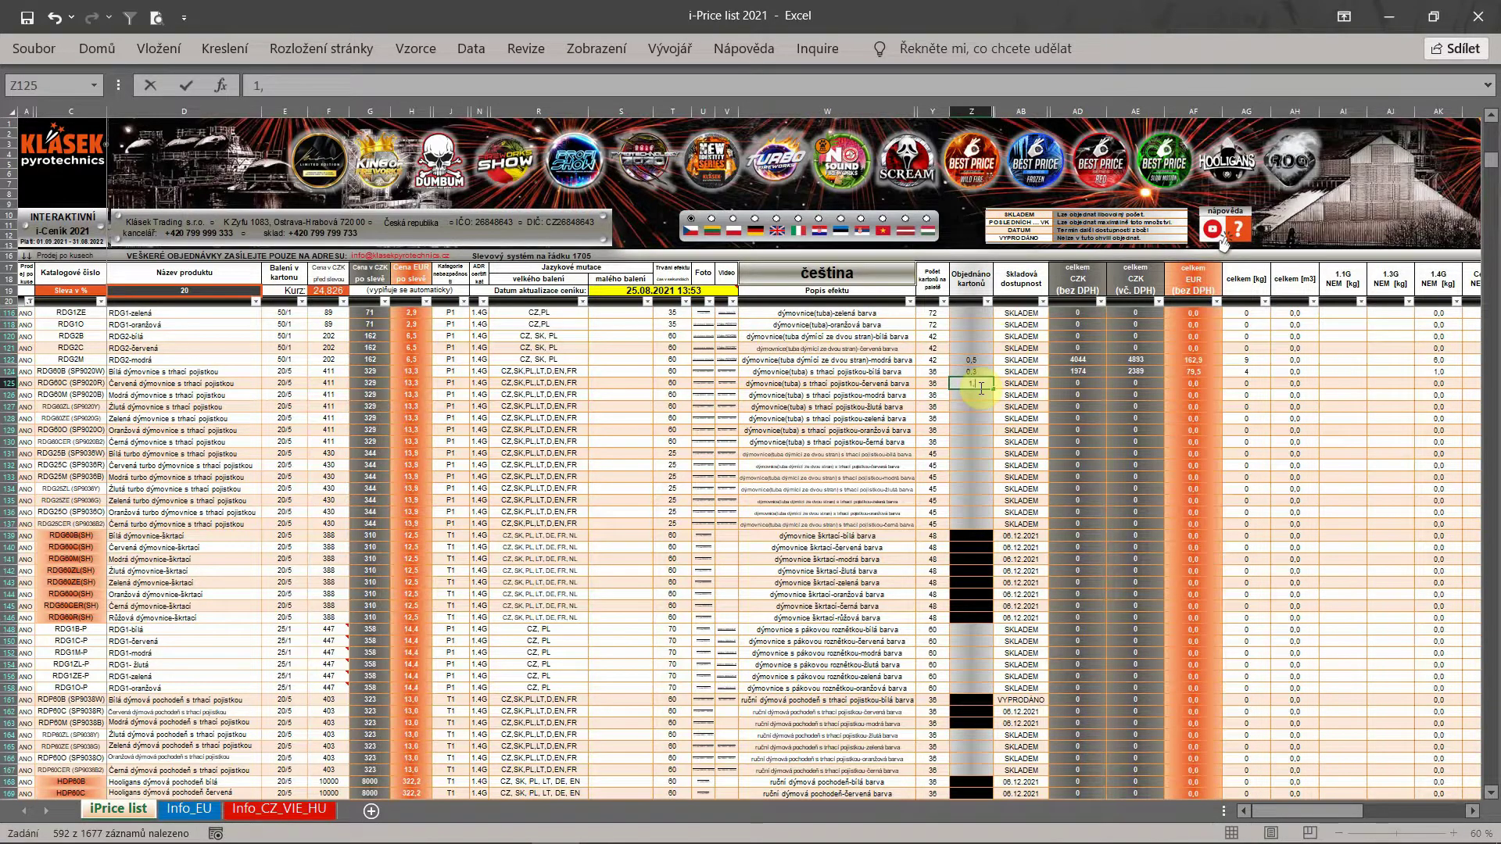
{"action": "type", "text": "5"}
{"action": "key", "text": "Return"}
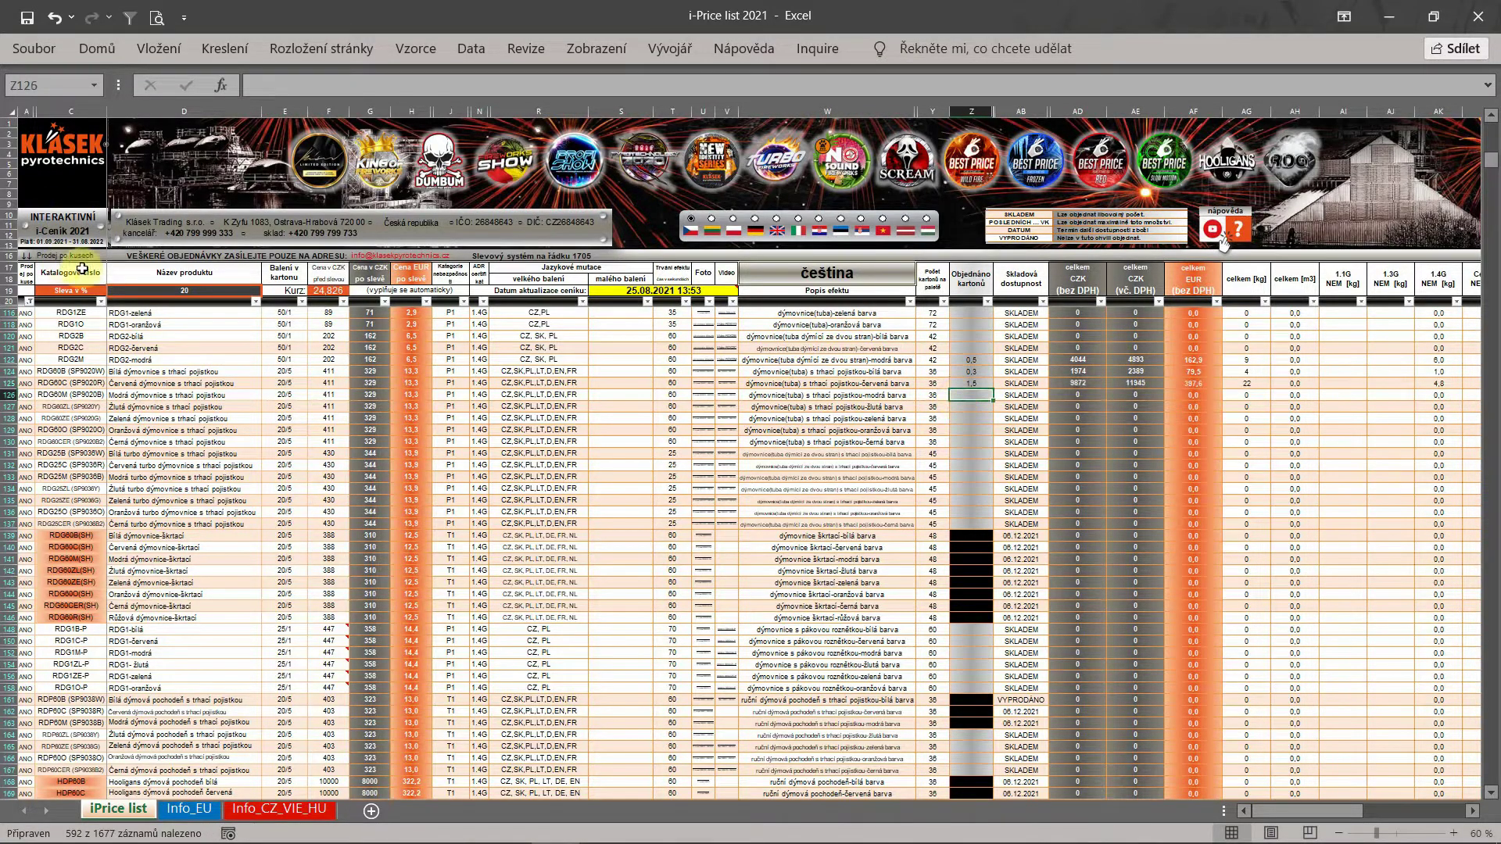
- Reset the column A filter so that all values are selected again
{"action": "left_click", "coordinate": [29, 301]}
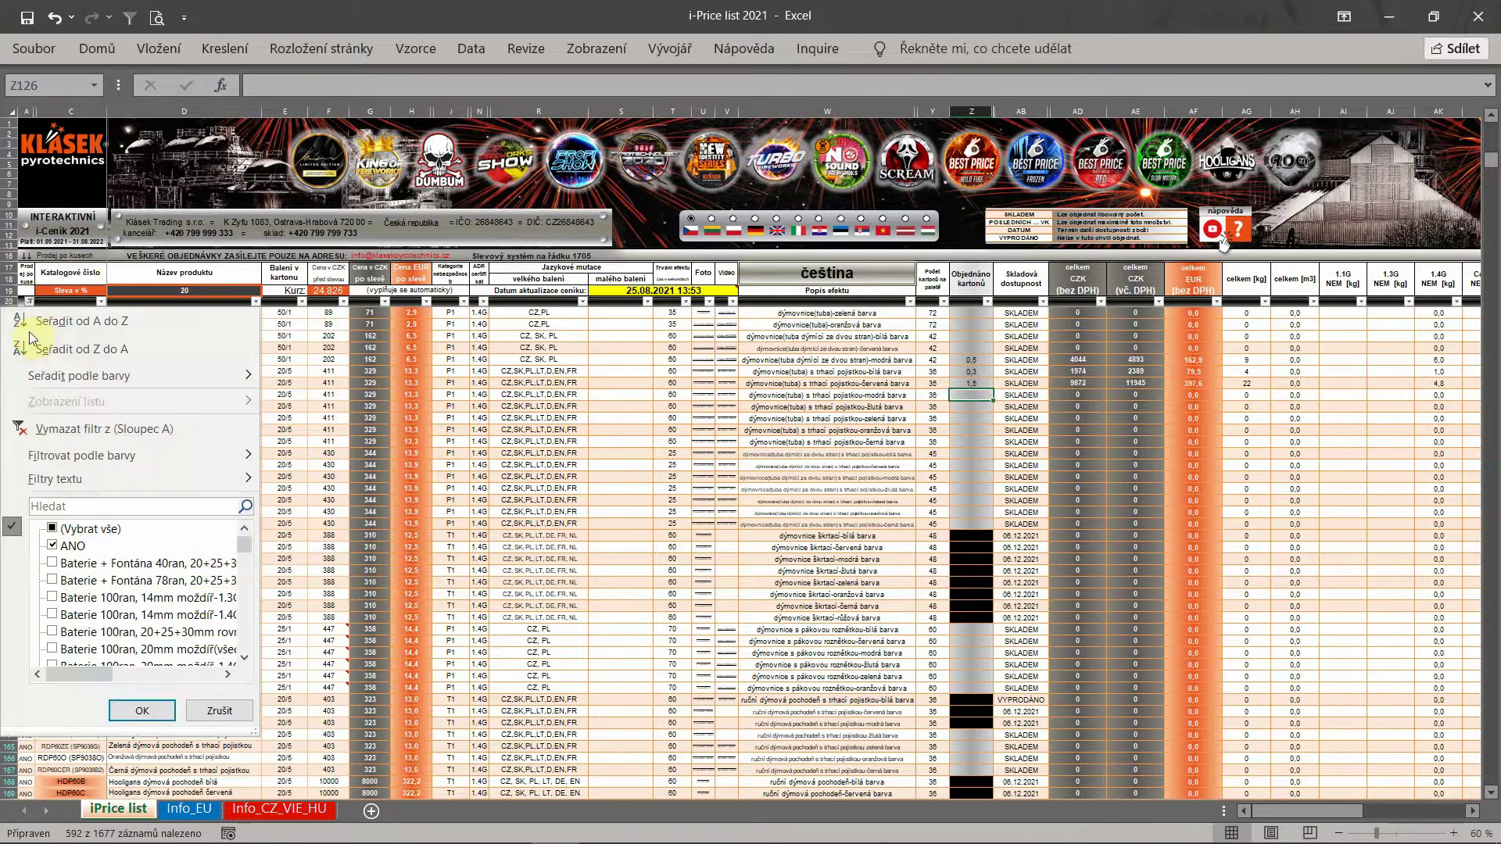
{"action": "left_click", "coordinate": [52, 529]}
{"action": "left_click", "coordinate": [142, 710]}
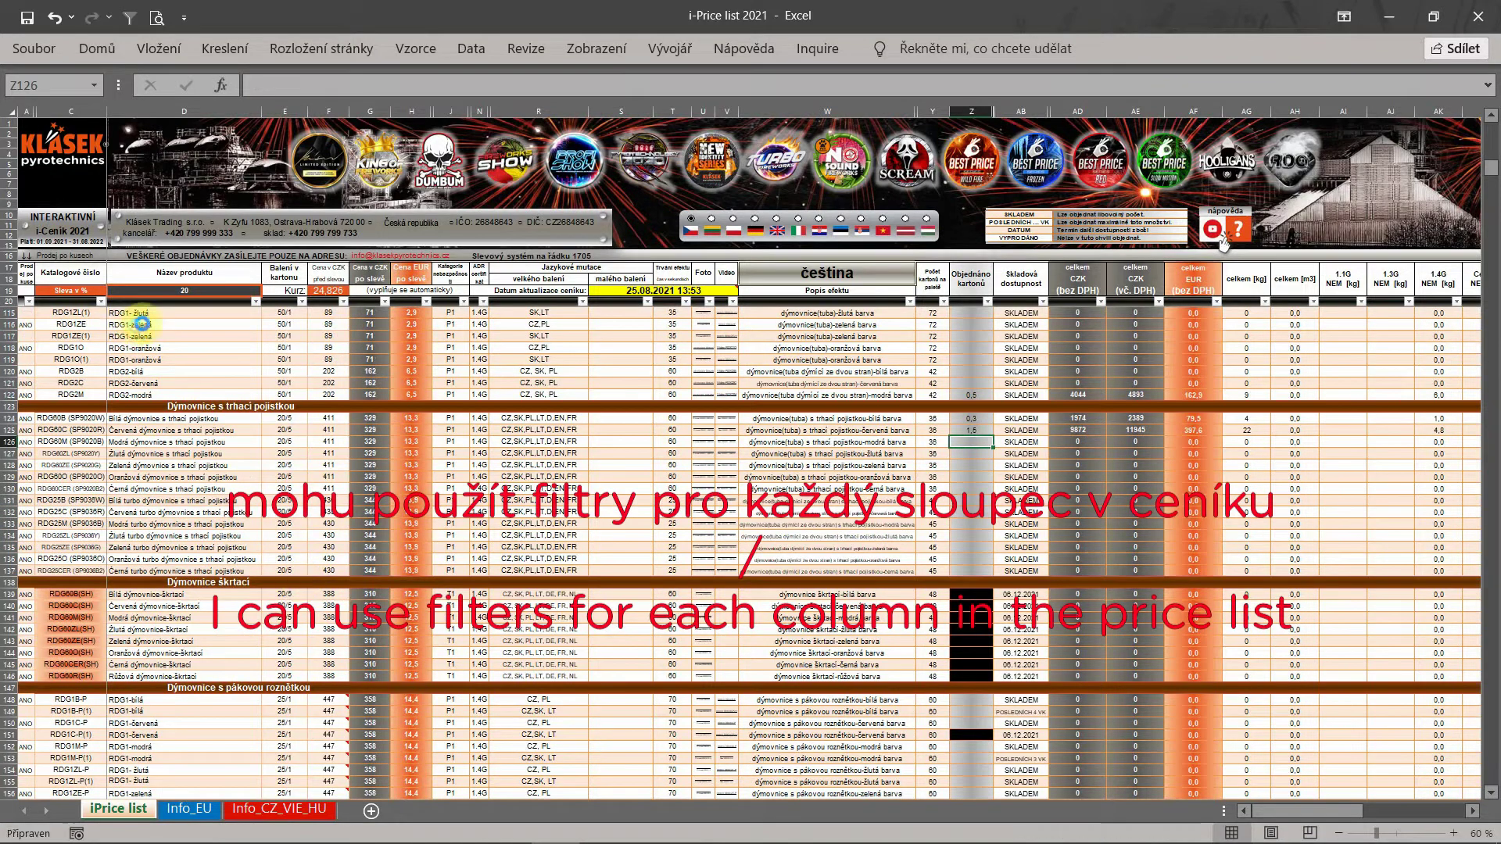
- Filter the hazard category column J to exclude F2, F3, F4, P1 and T1
{"action": "left_click", "coordinate": [461, 302]}
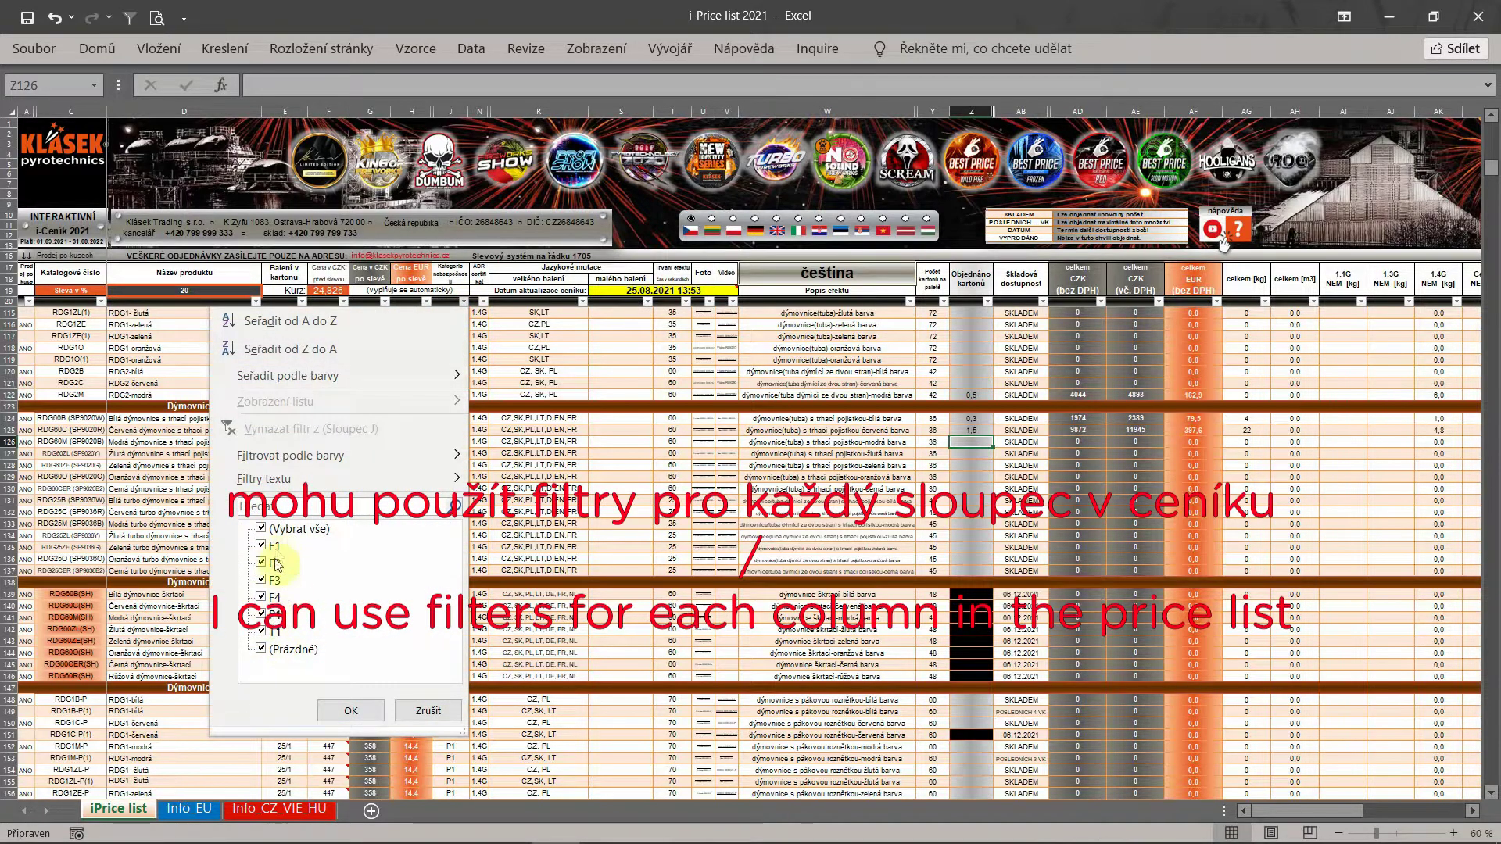
{"action": "left_click", "coordinate": [262, 597]}
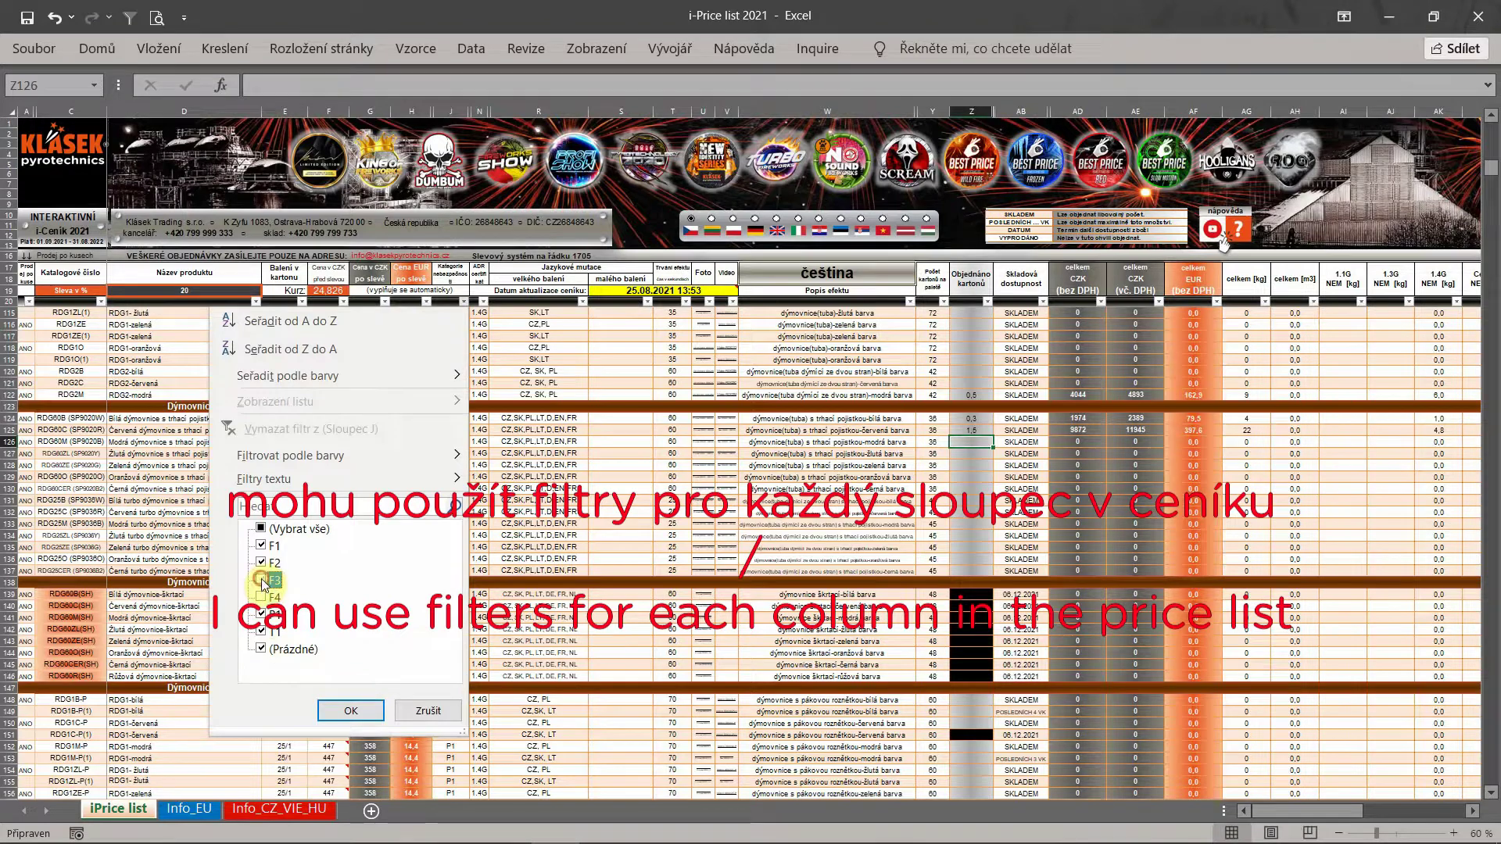
{"action": "left_click", "coordinate": [262, 580]}
{"action": "left_click", "coordinate": [262, 563]}
{"action": "left_click", "coordinate": [262, 614]}
{"action": "left_click", "coordinate": [262, 632]}
{"action": "left_click", "coordinate": [351, 711]}
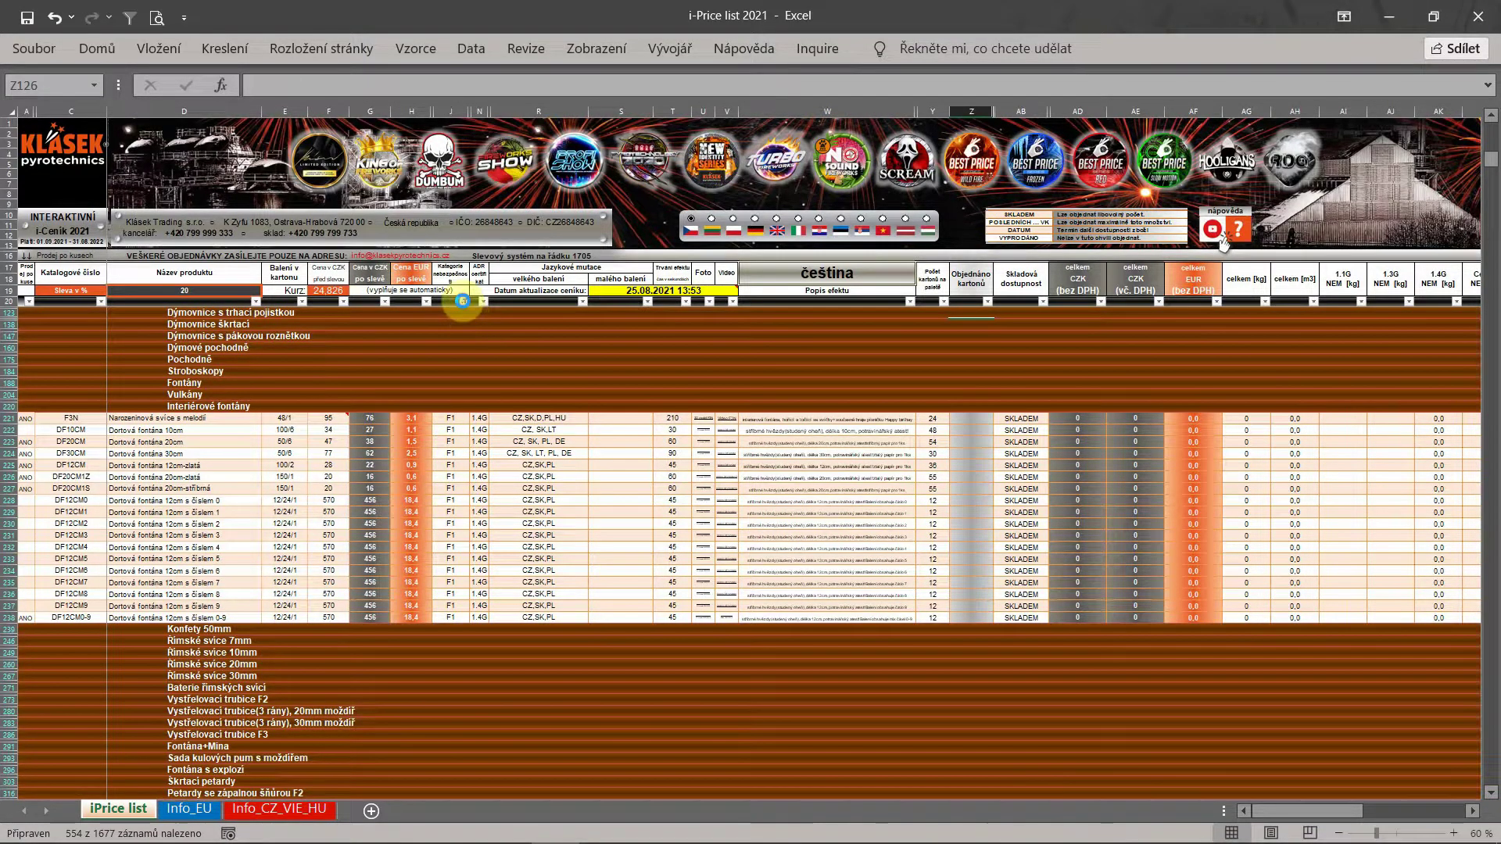
- Exclude the blank rows (Prázdné) from the hazard category filter as well, leaving only F1
{"action": "left_click", "coordinate": [463, 301]}
{"action": "left_click", "coordinate": [280, 649]}
{"action": "left_click", "coordinate": [344, 707]}
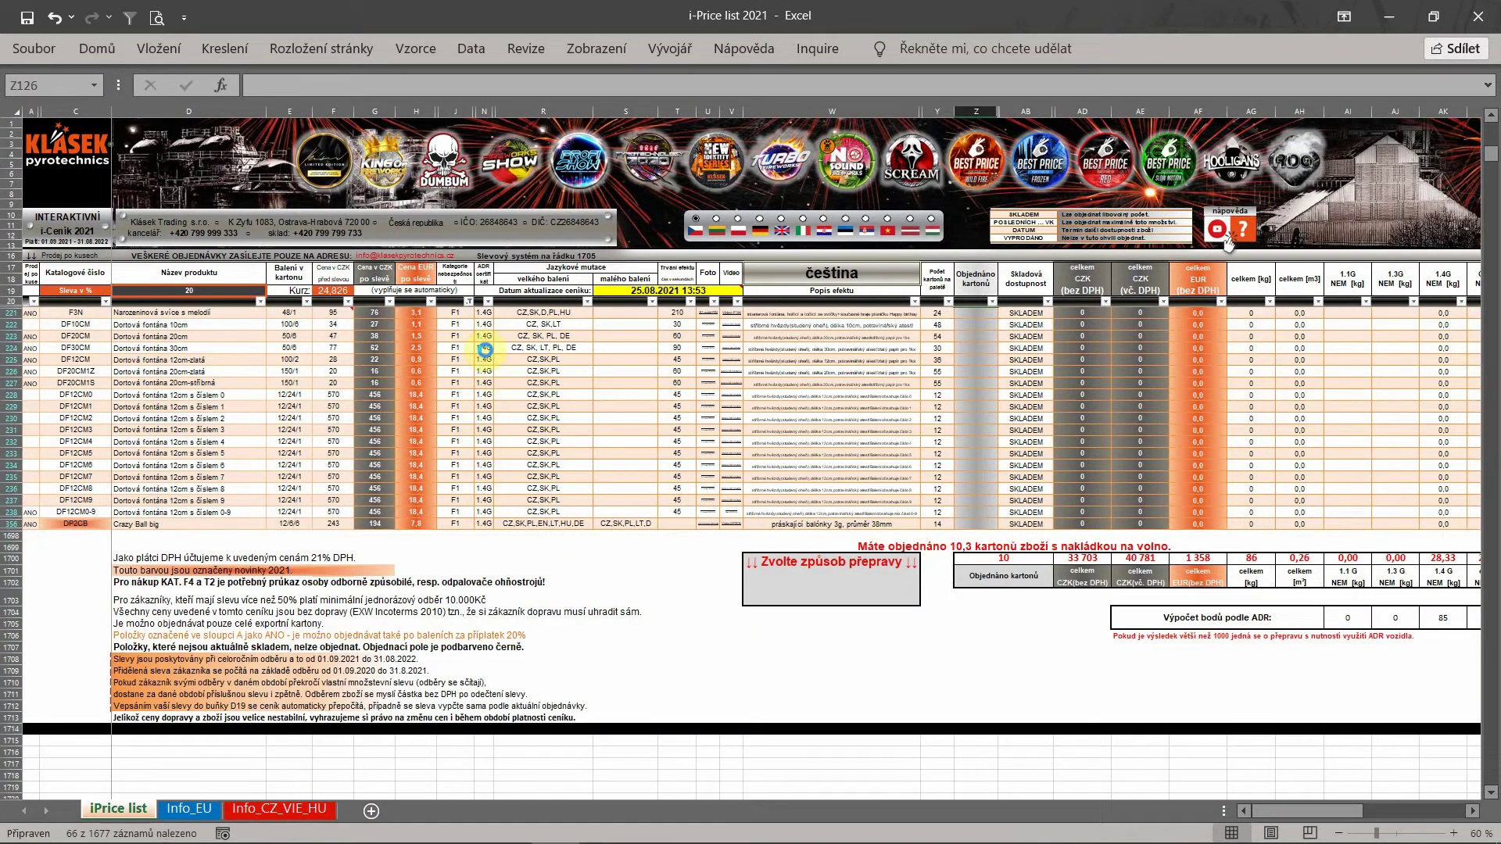
- Look through the F1 items and reselect all values in the hazard category filter
{"action": "scroll", "coordinate": [465, 461], "scroll_direction": "up", "scroll_amount": 4}
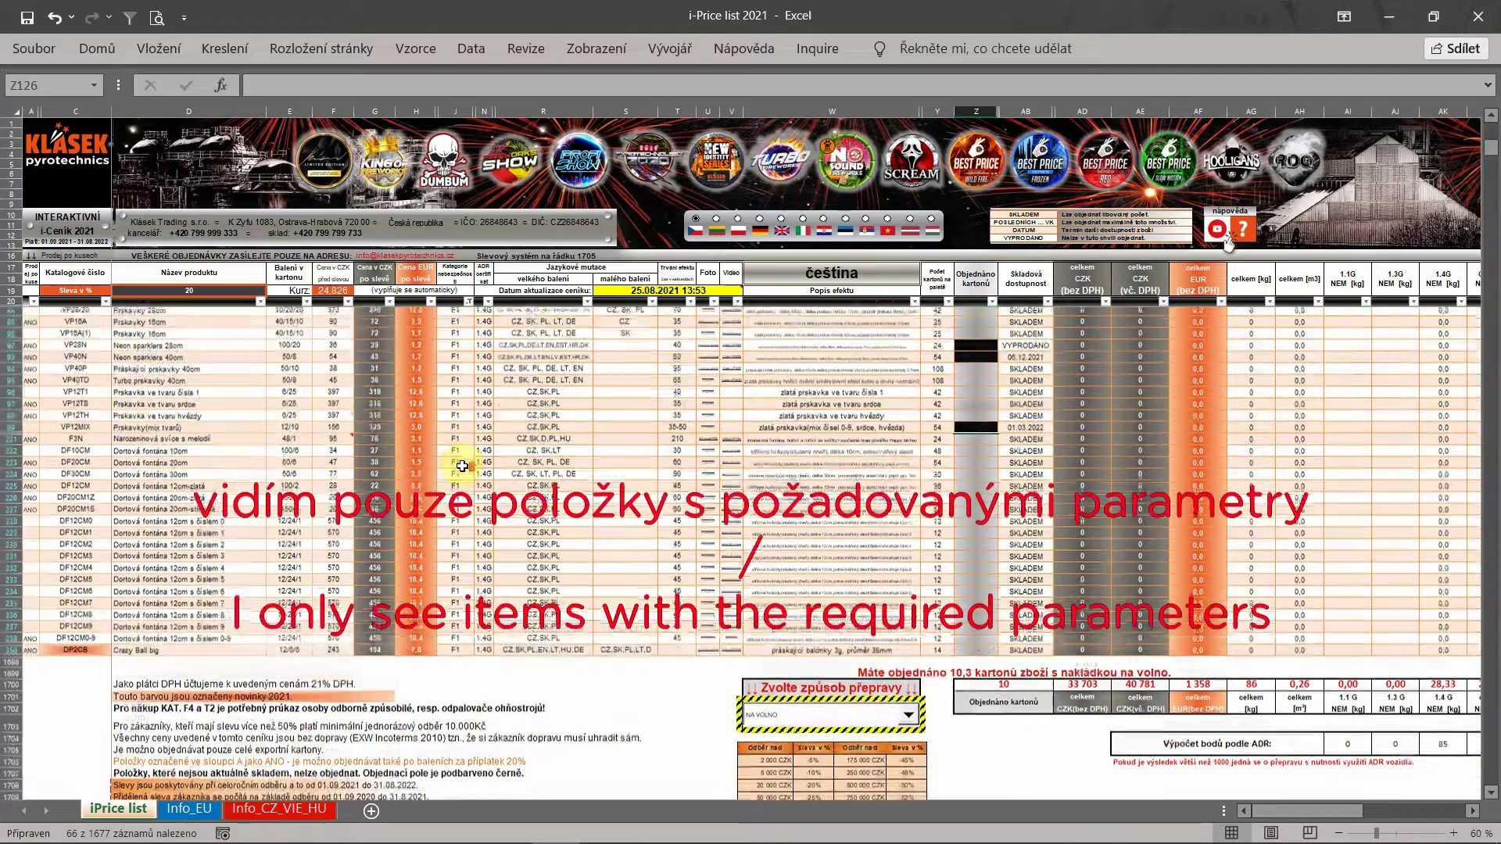
{"action": "scroll", "coordinate": [462, 466], "scroll_direction": "up", "scroll_amount": 7}
{"action": "scroll", "coordinate": [473, 434], "scroll_direction": "up", "scroll_amount": 5}
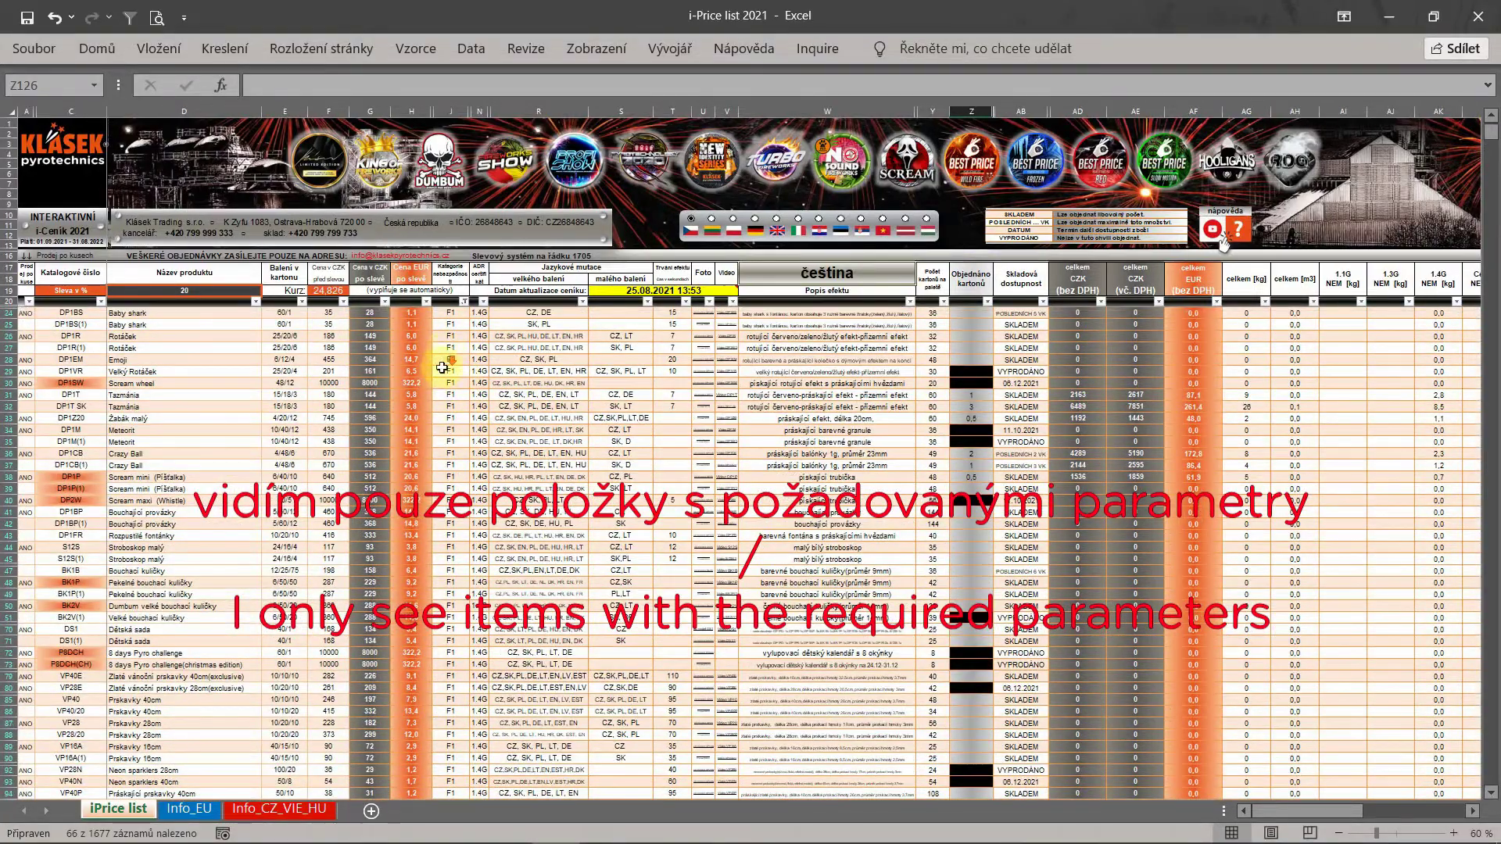
{"action": "scroll", "coordinate": [442, 367], "scroll_direction": "down", "scroll_amount": 8}
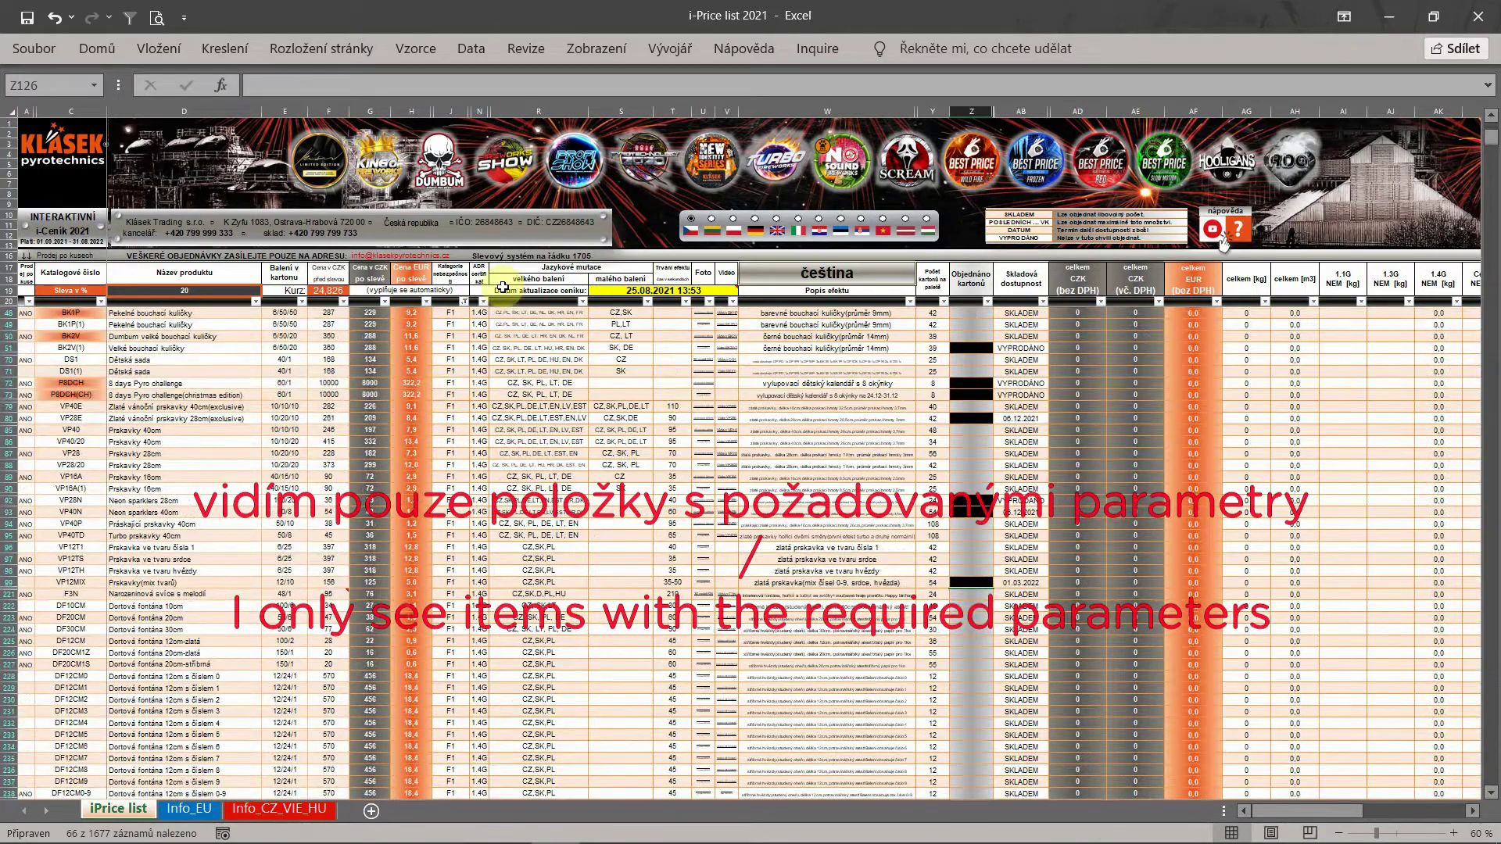
{"action": "left_click", "coordinate": [464, 301]}
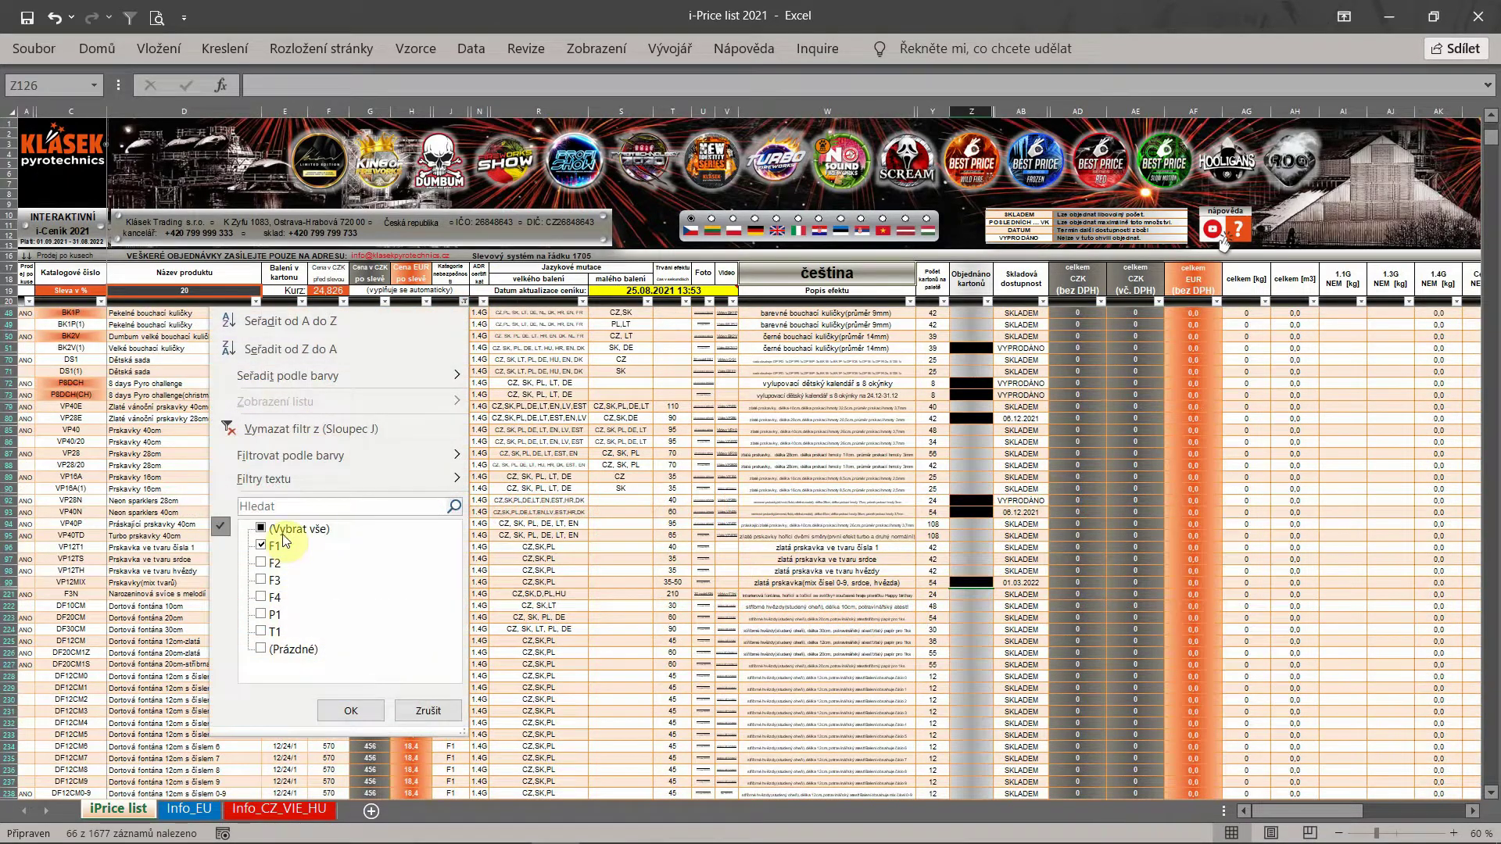
{"action": "left_click", "coordinate": [291, 530]}
{"action": "left_click", "coordinate": [347, 714]}
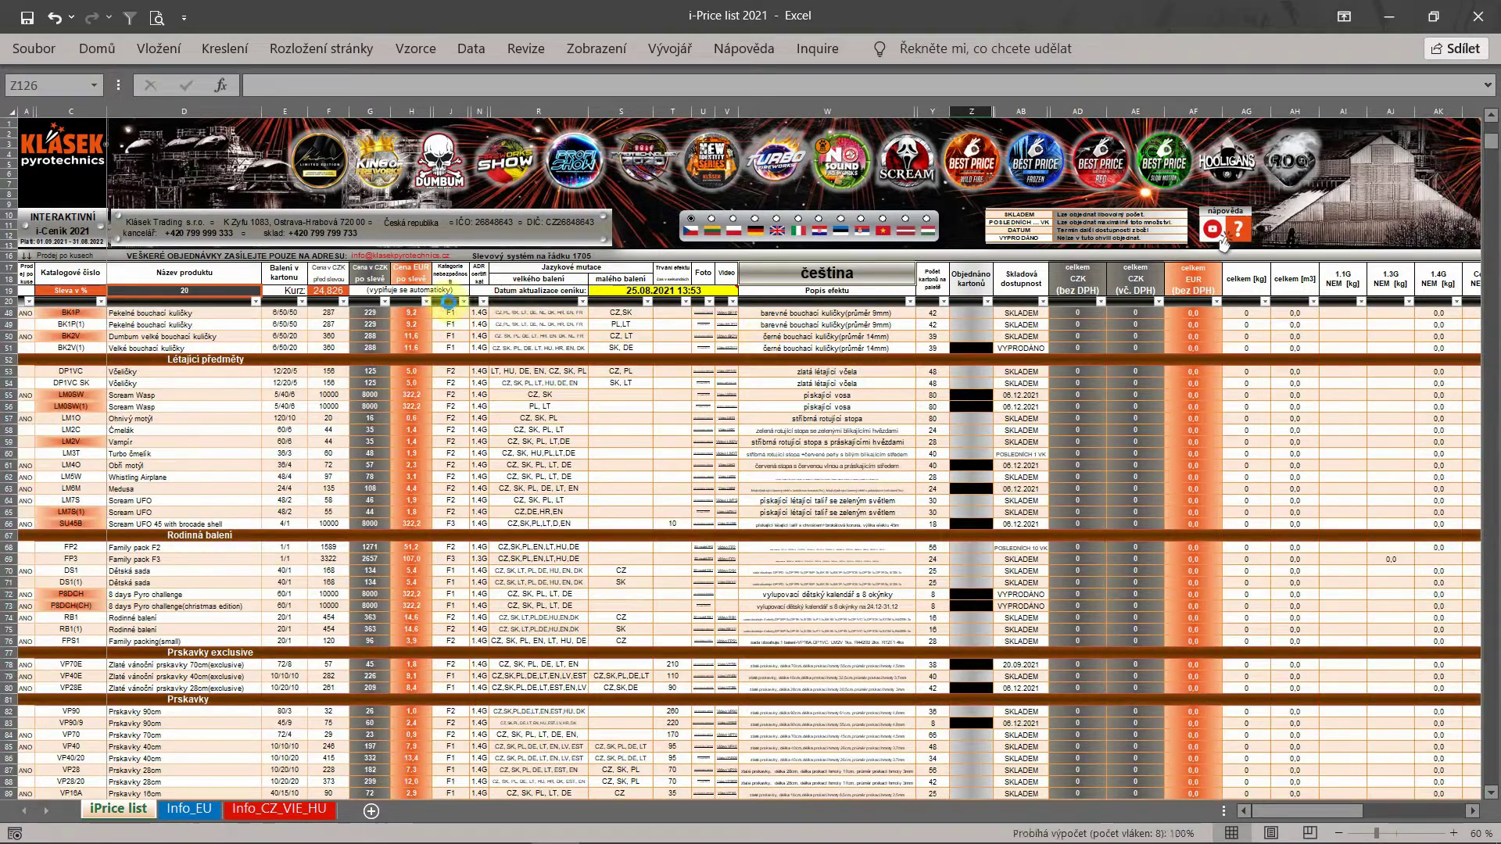
- Filter the ADR column N to show only 1.3G items, excluding 1.1G, 1.4G, 2.16F and blanks
{"action": "left_click", "coordinate": [484, 302]}
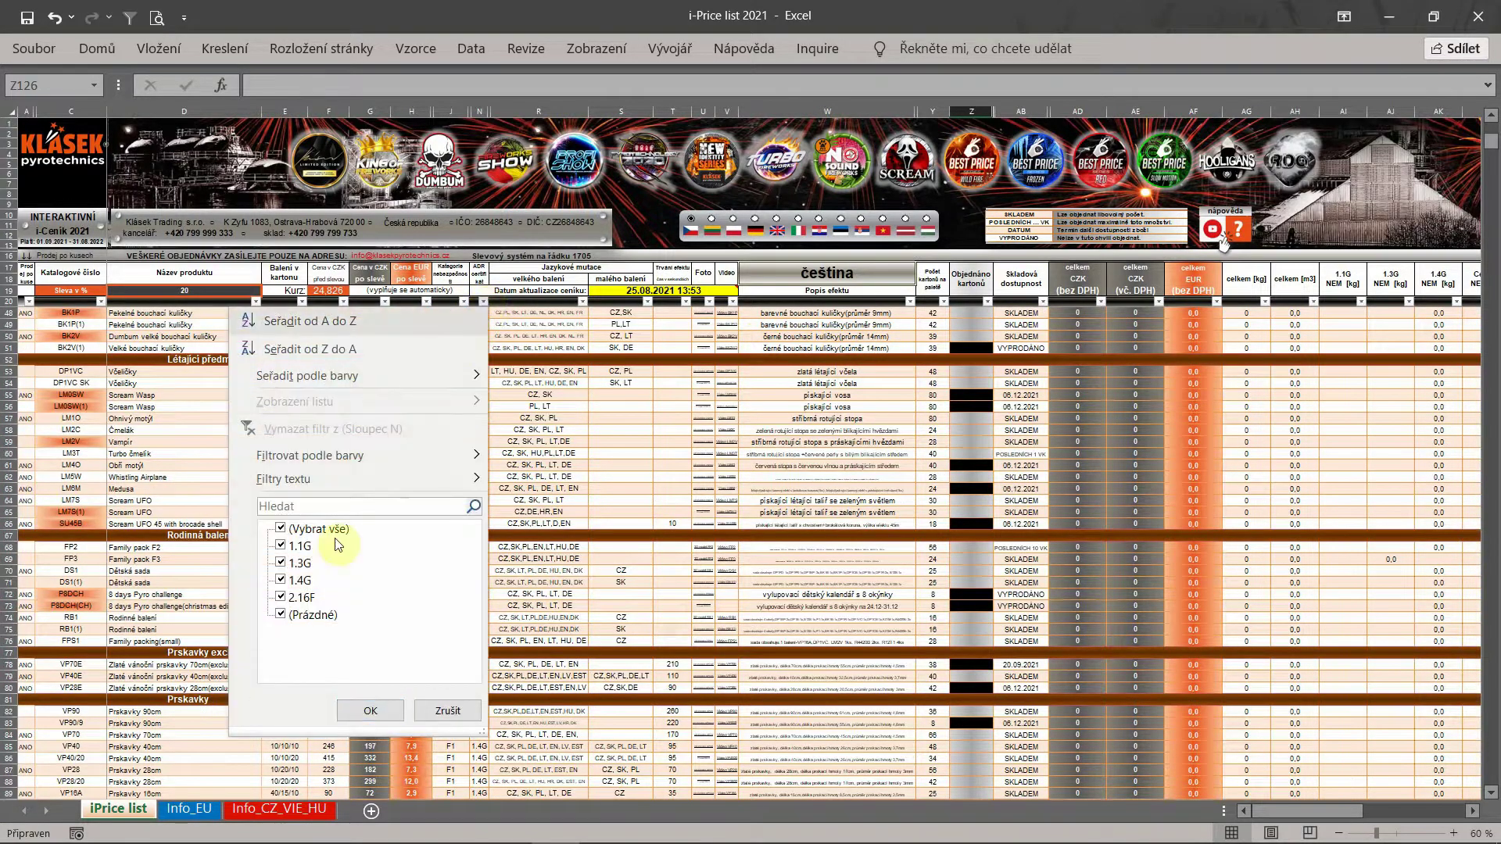
{"action": "left_click", "coordinate": [282, 616]}
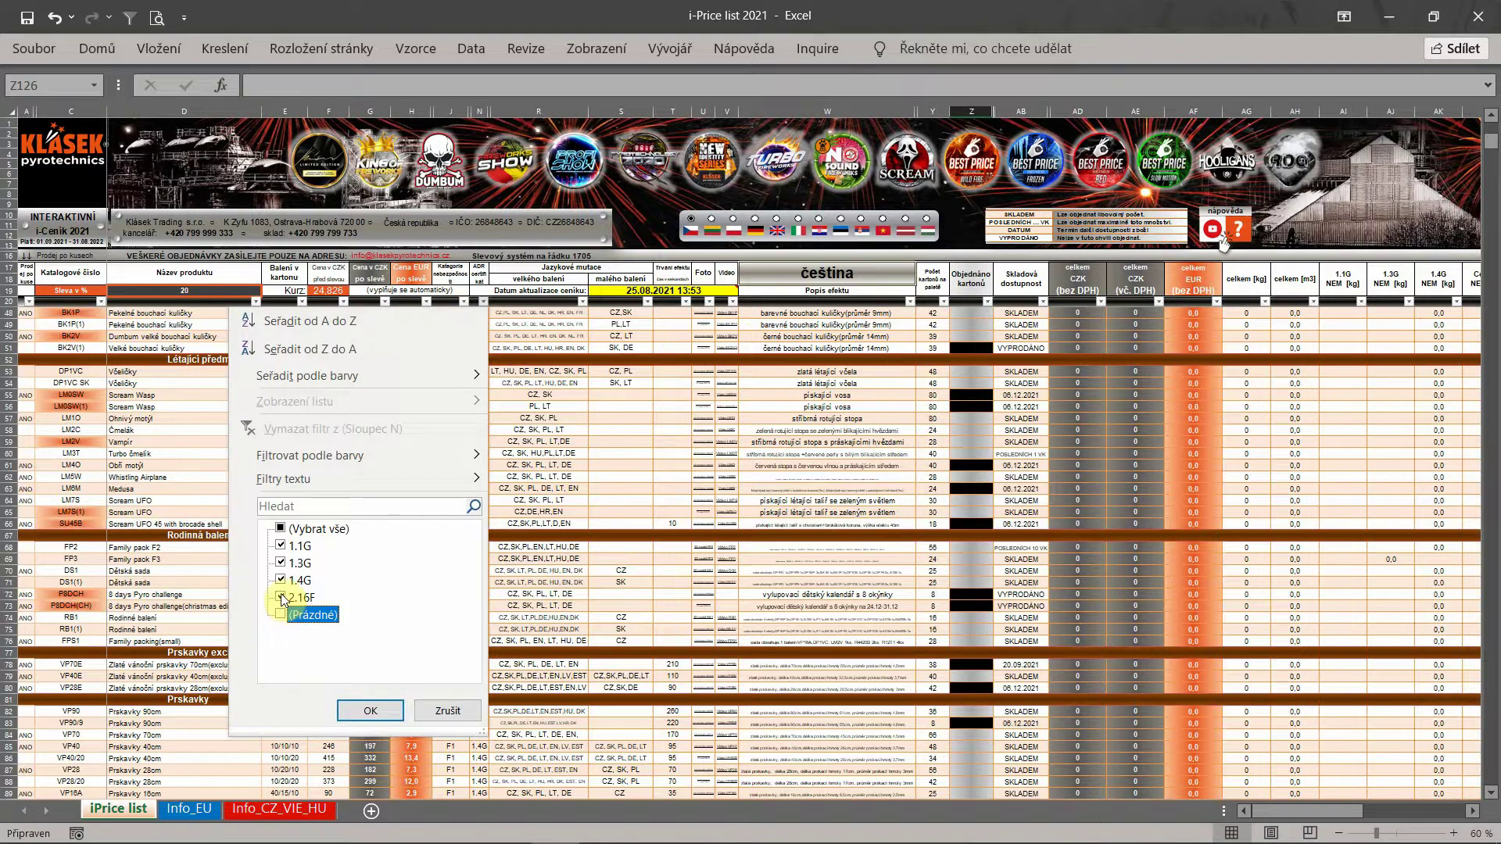
{"action": "left_click", "coordinate": [281, 598]}
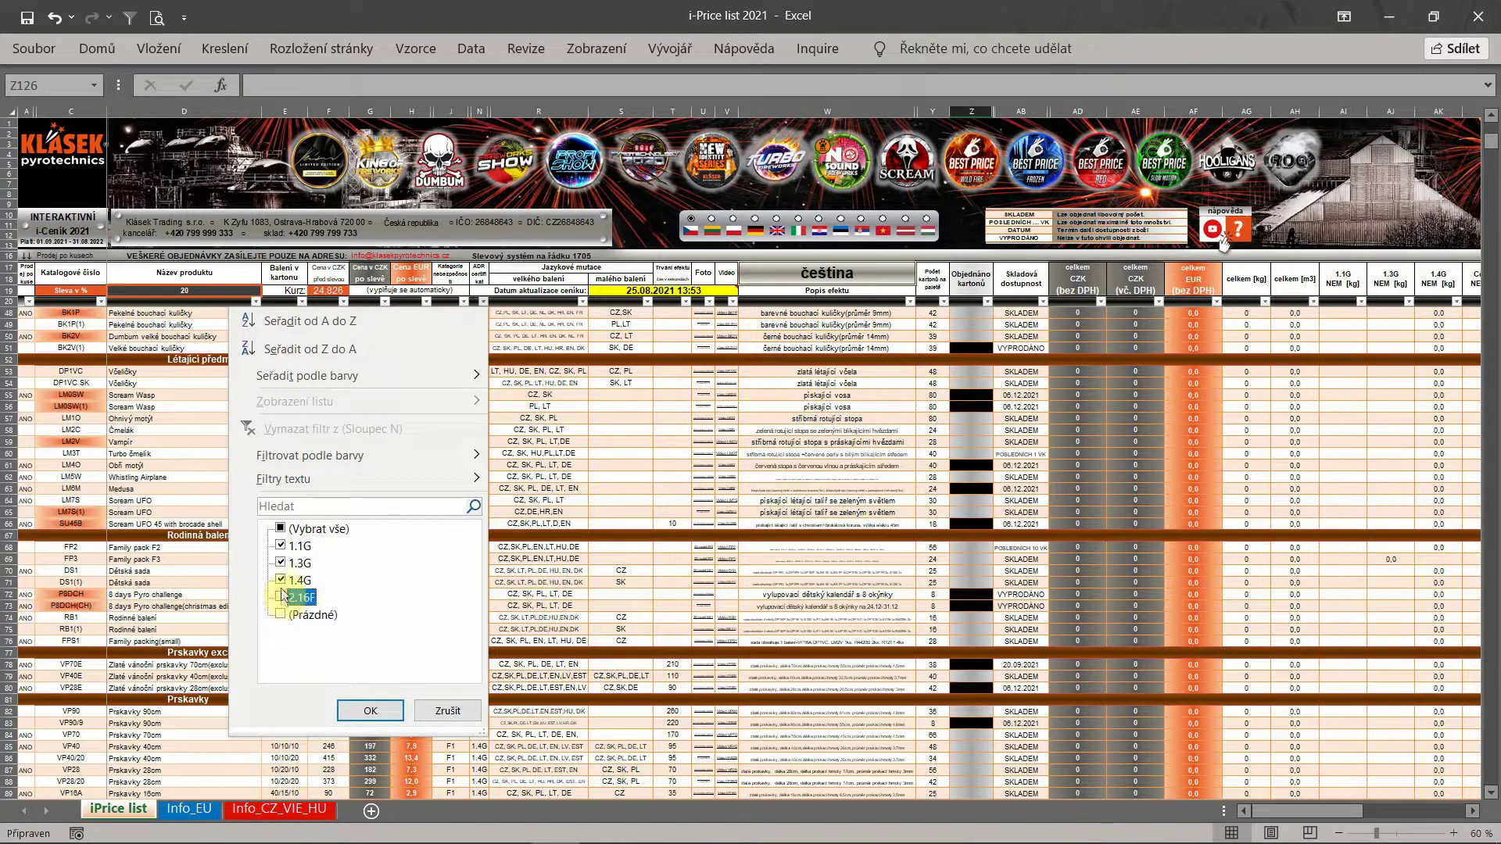
{"action": "left_click", "coordinate": [281, 546]}
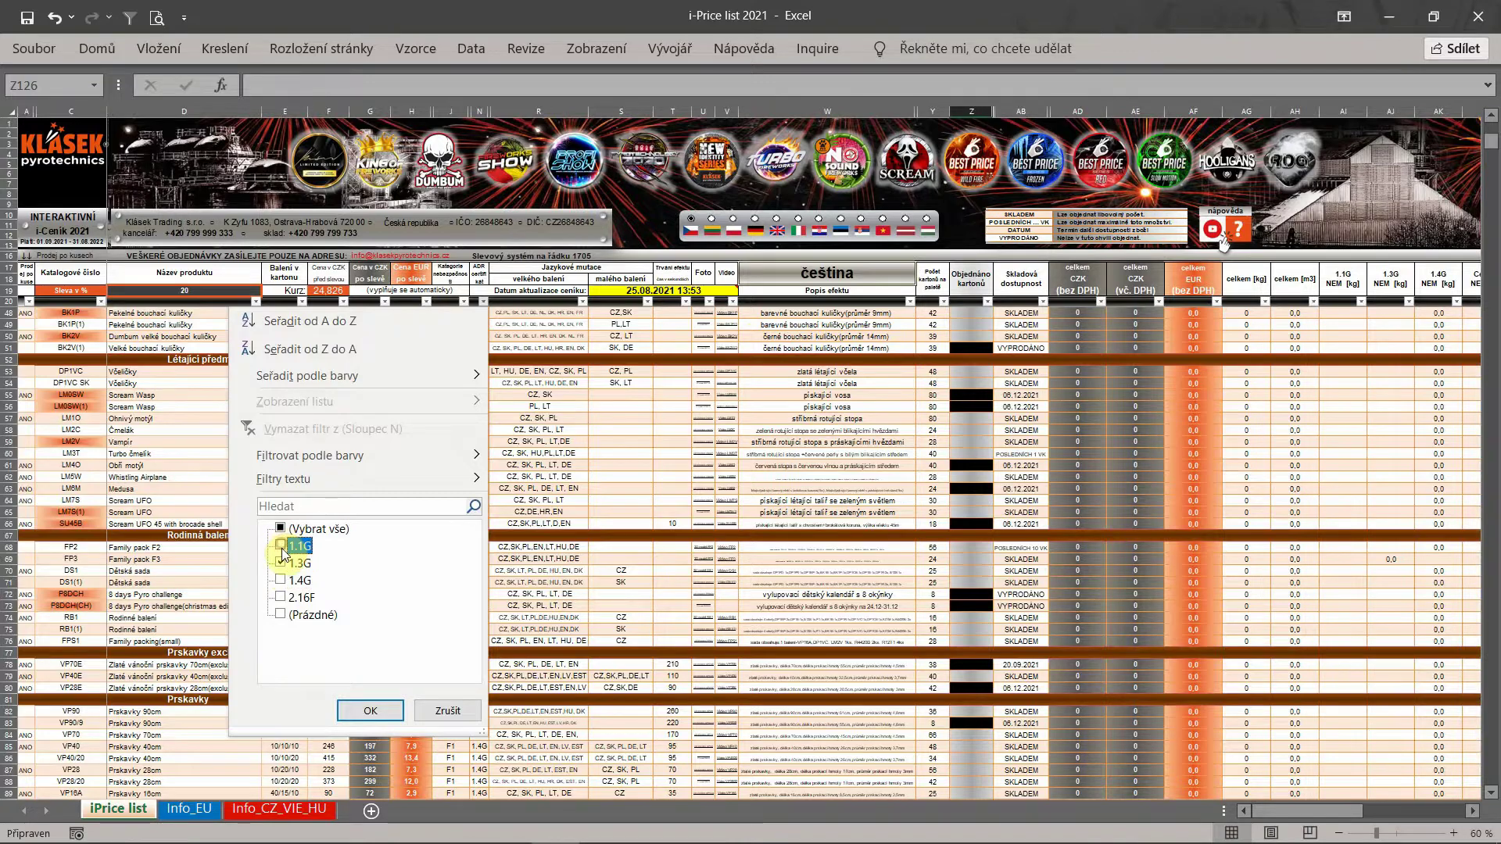
{"action": "left_click", "coordinate": [381, 711]}
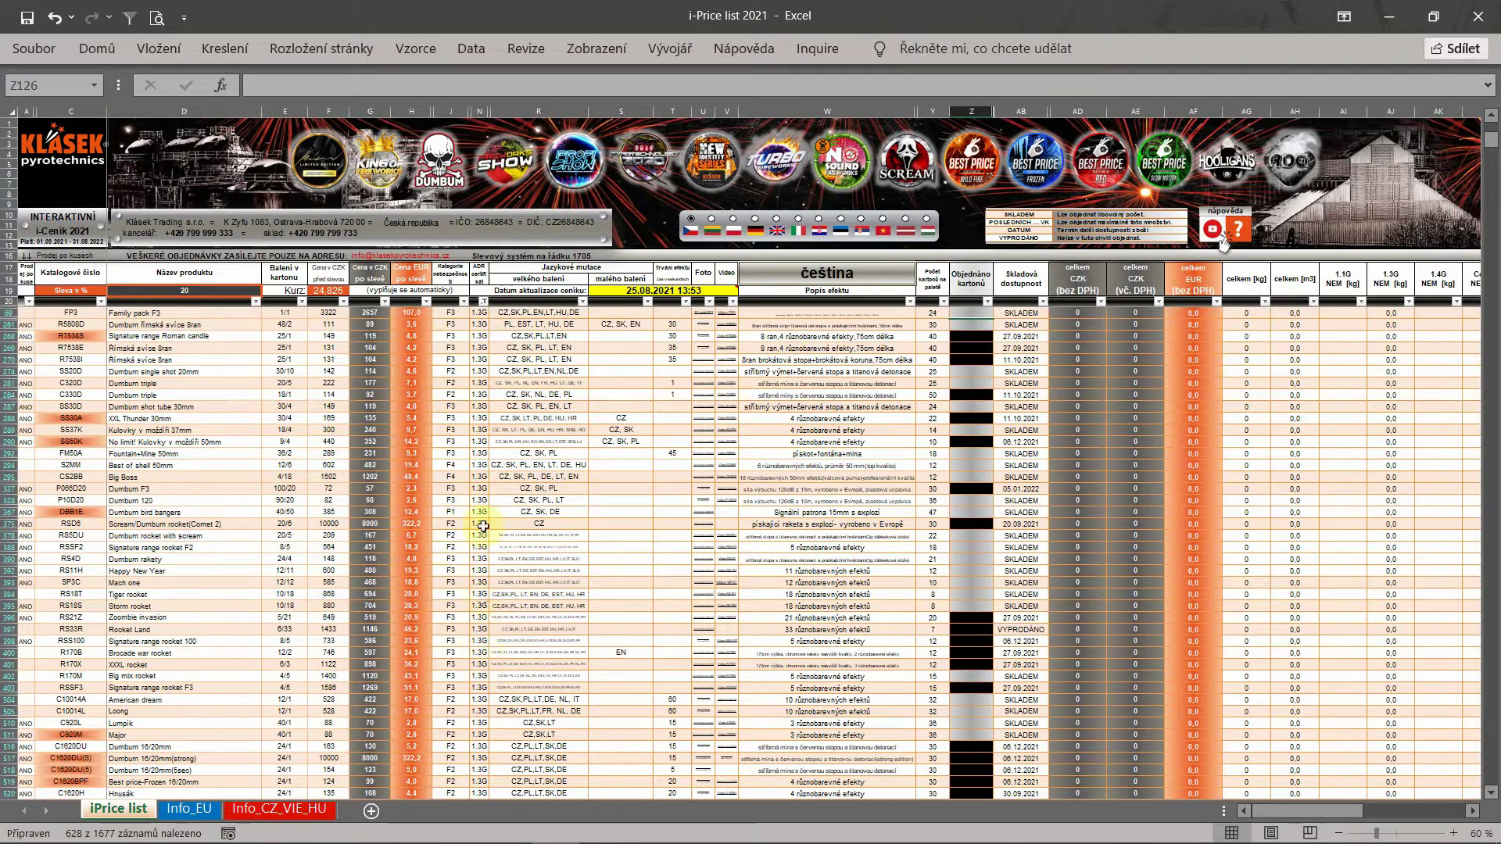
- Look over the 1.3G items and restore all values in the ADR column filter
{"action": "scroll", "coordinate": [485, 493], "scroll_direction": "down", "scroll_amount": 2}
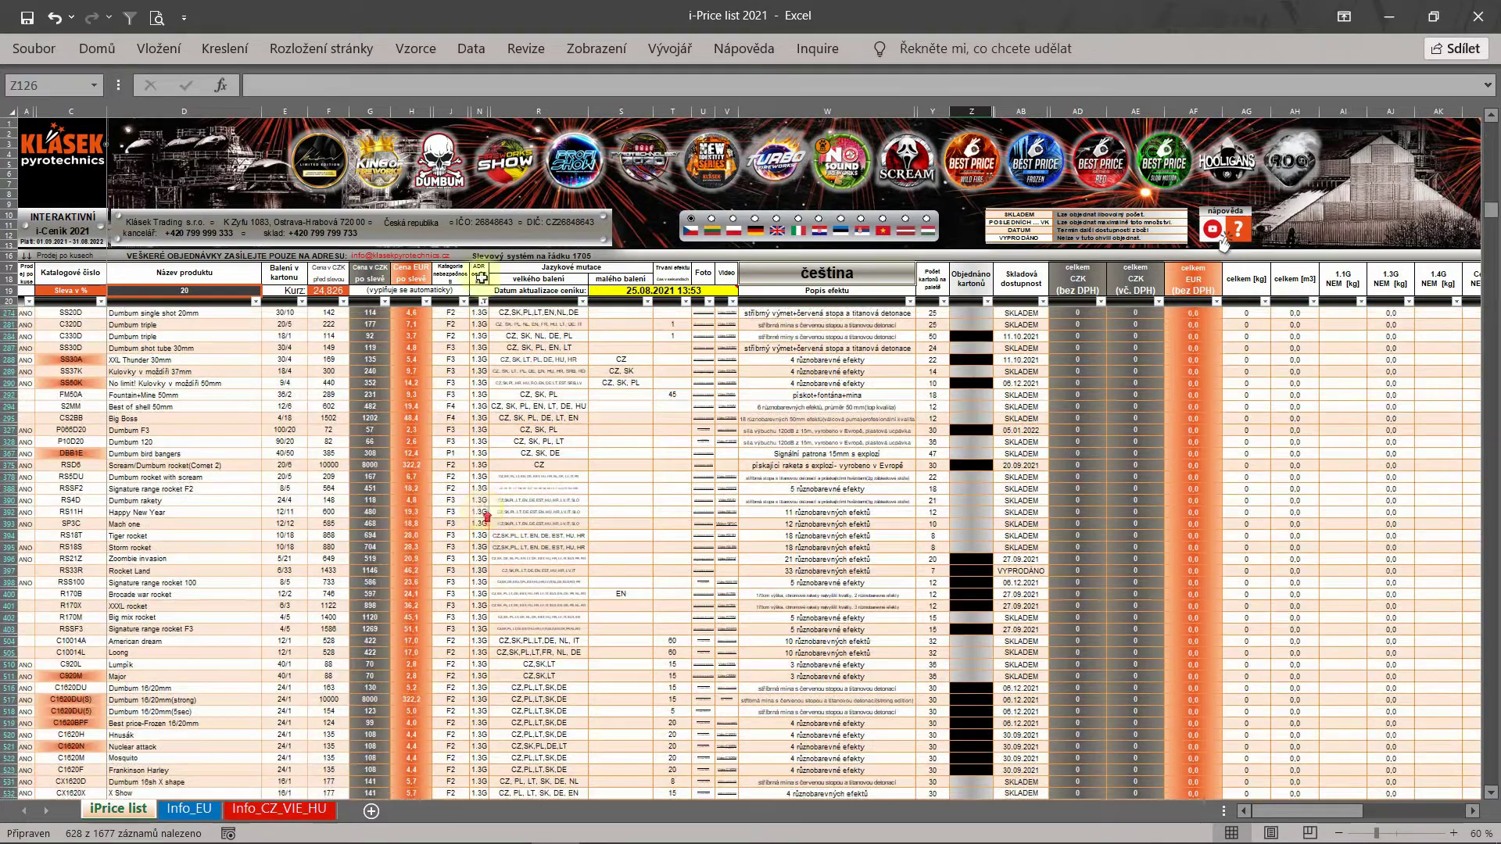
{"action": "scroll", "coordinate": [478, 289], "scroll_direction": "up", "scroll_amount": 2}
{"action": "left_click", "coordinate": [484, 302]}
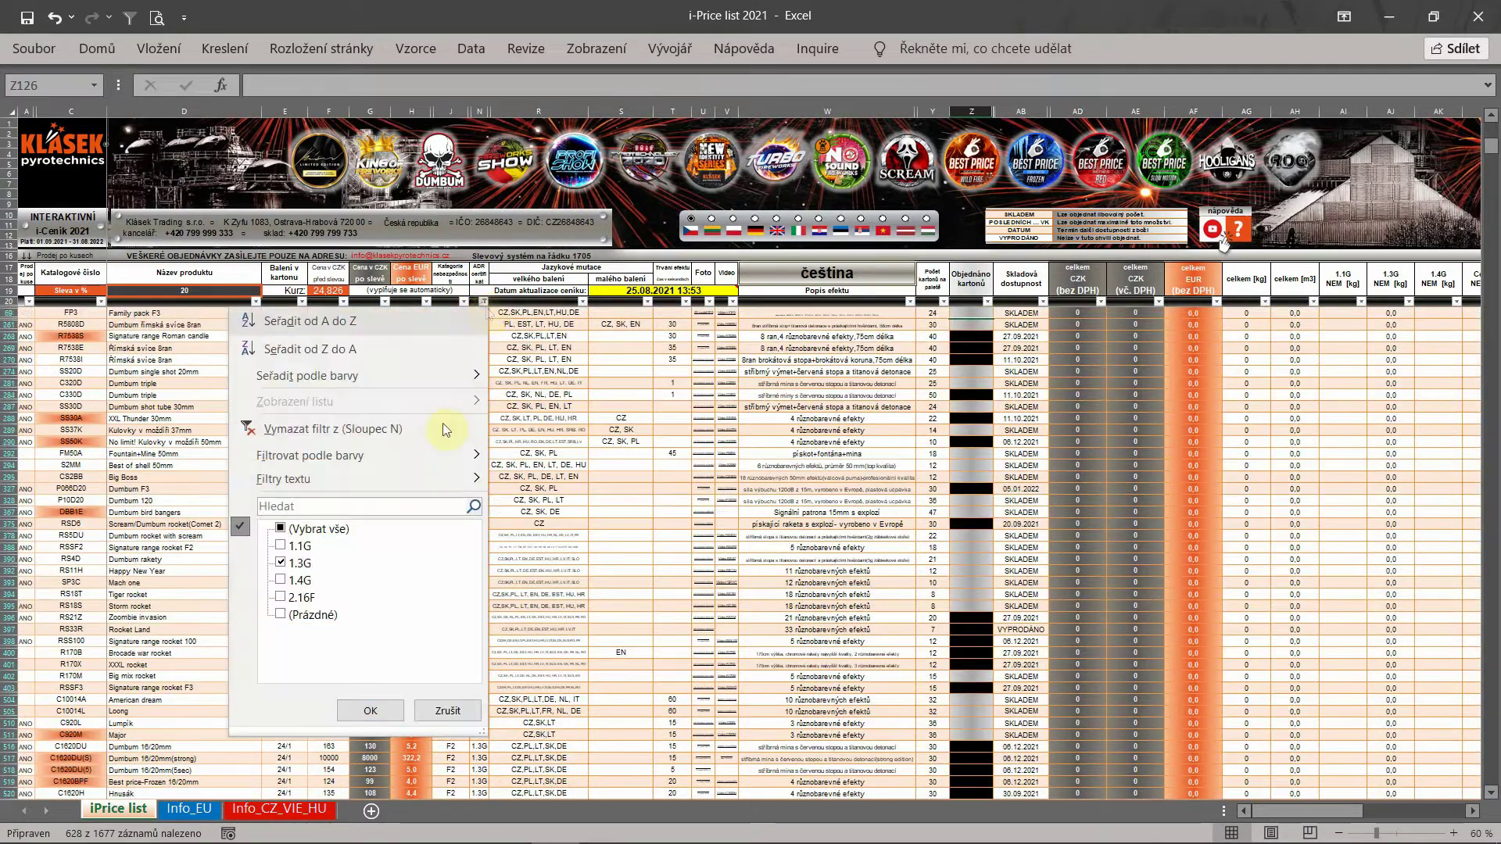
{"action": "left_click", "coordinate": [395, 710]}
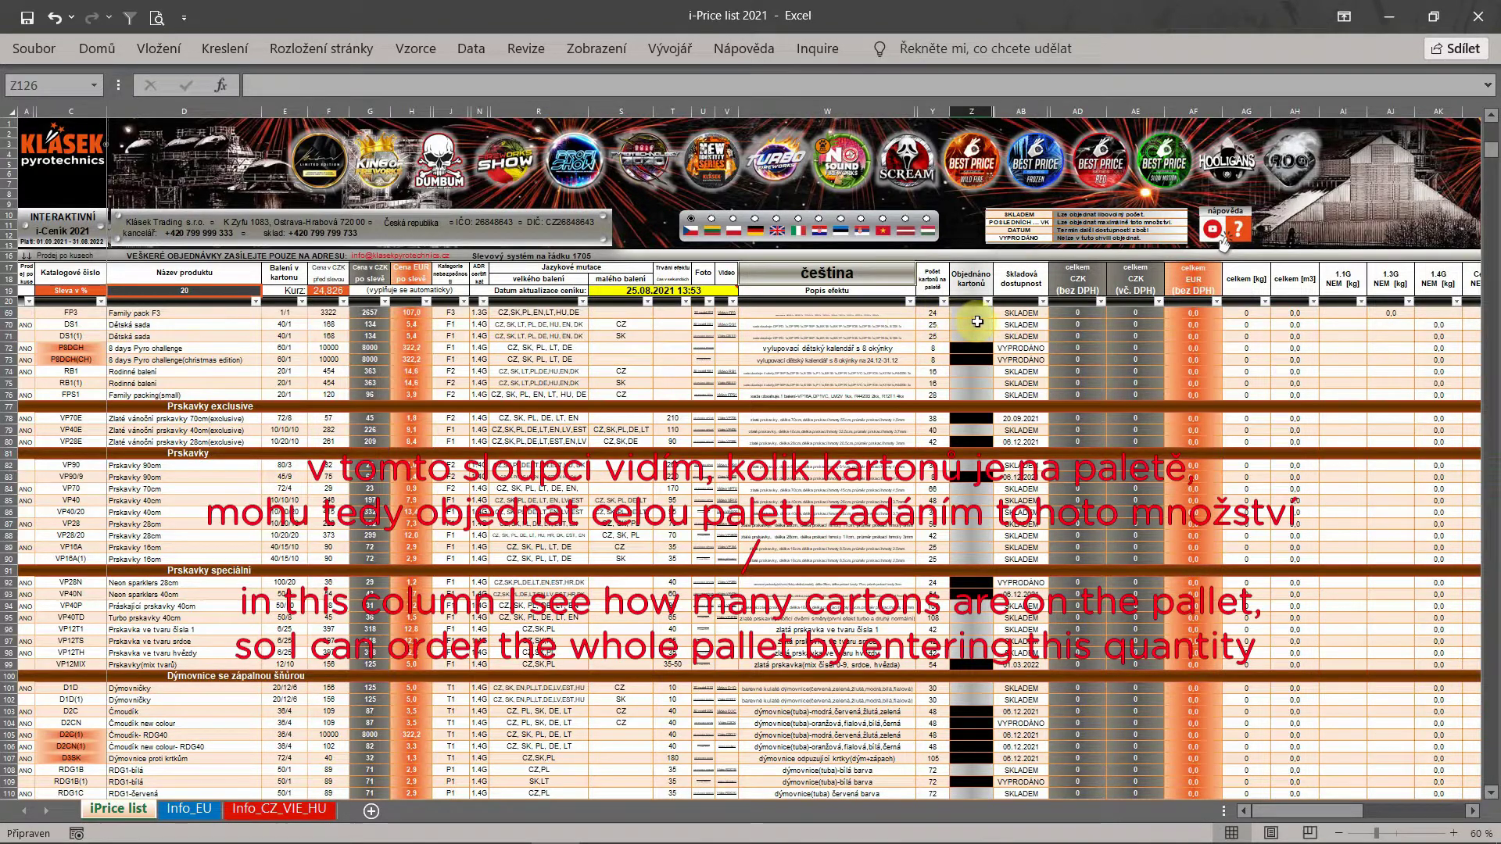
- Order a whole pallet of Family pack F3 (FP3) by entering 24 cartons in cell Z69
{"action": "left_click", "coordinate": [949, 313]}
{"action": "left_click", "coordinate": [966, 312]}
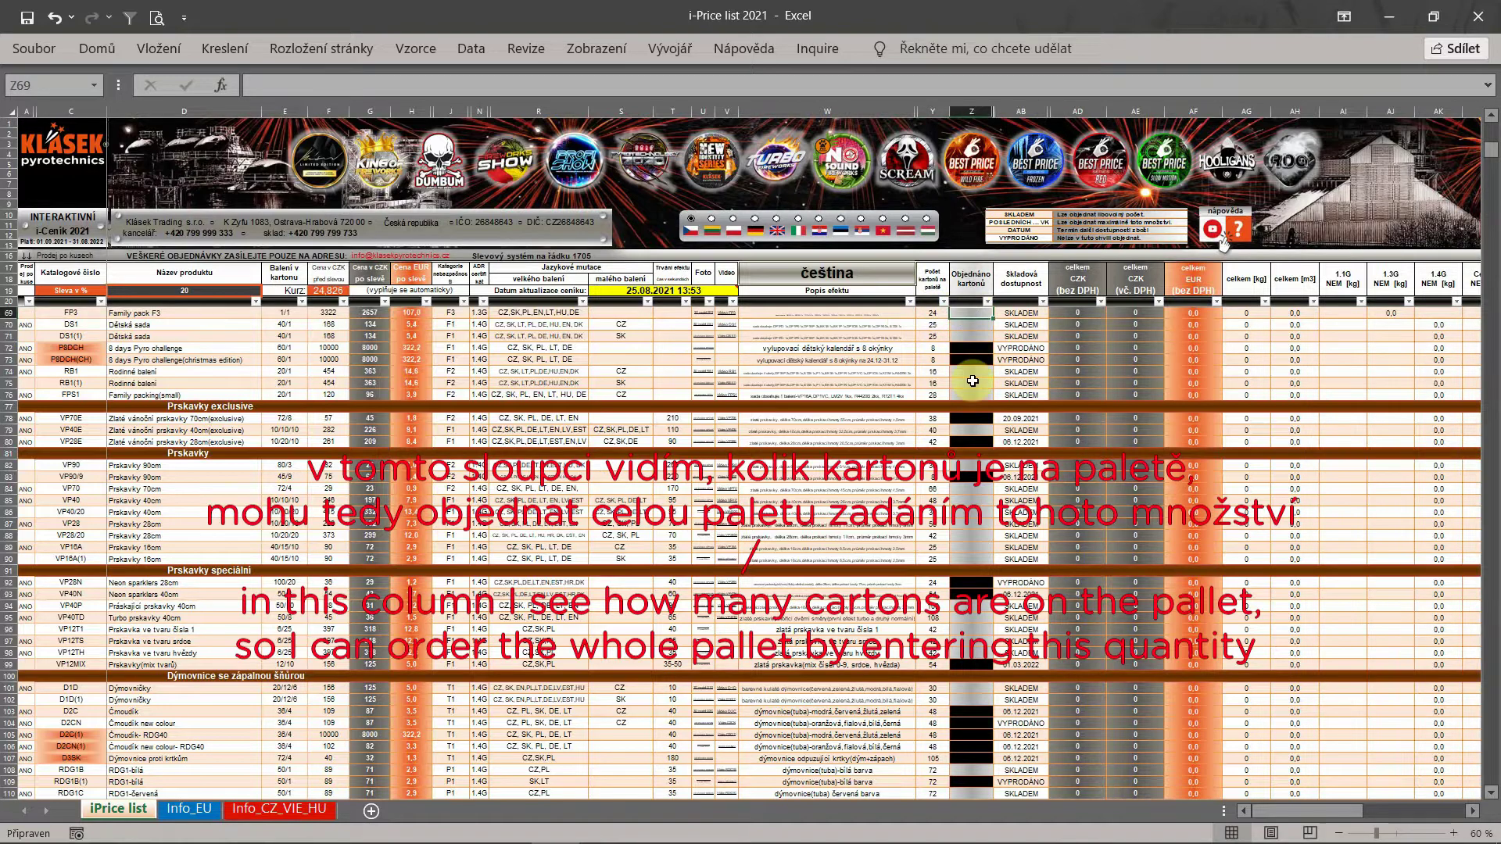
{"action": "type", "text": "24"}
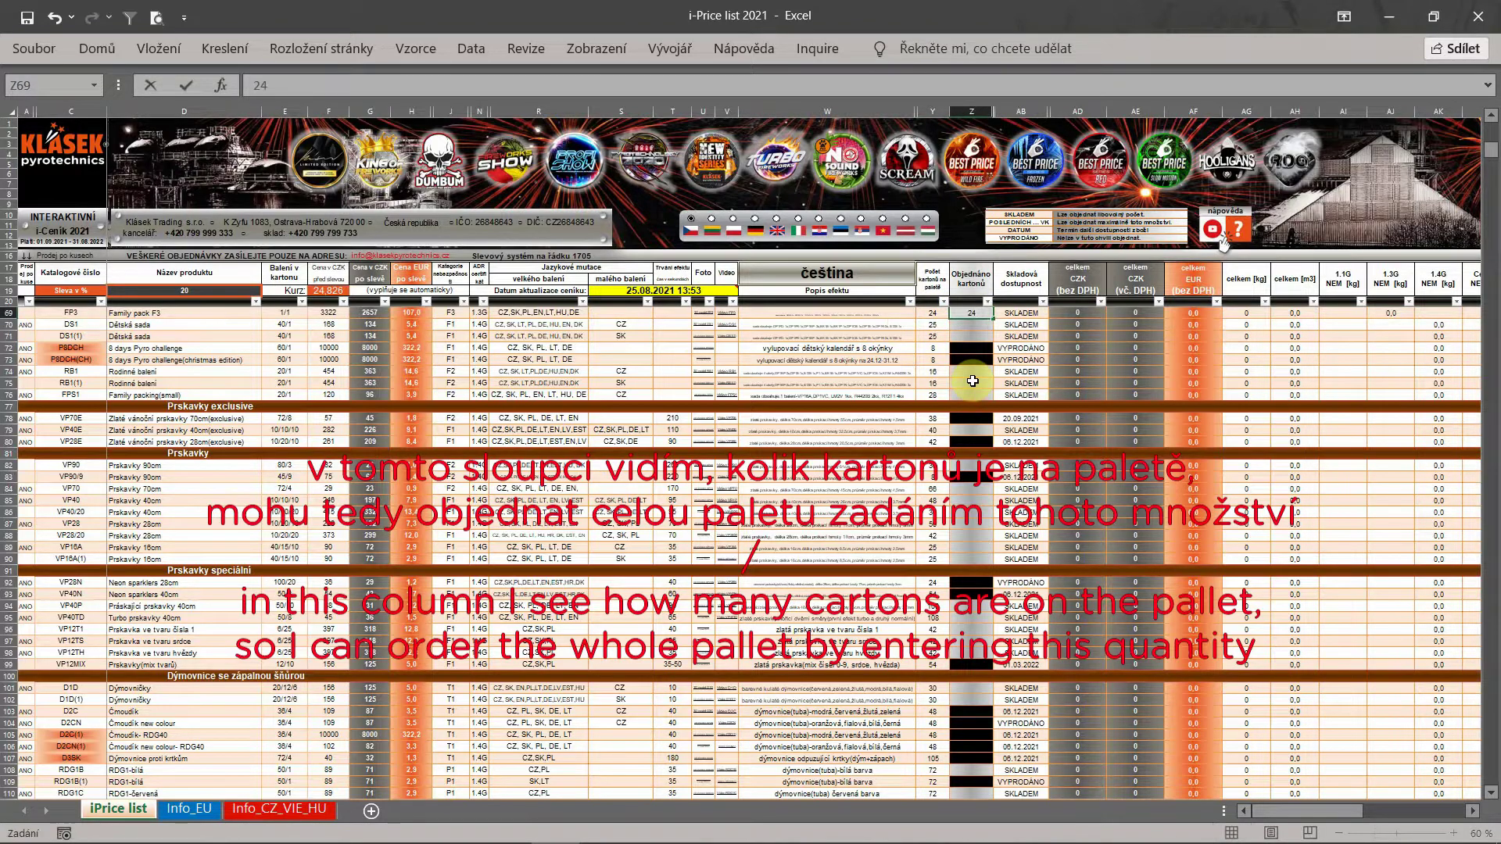
{"action": "key", "text": "Return"}
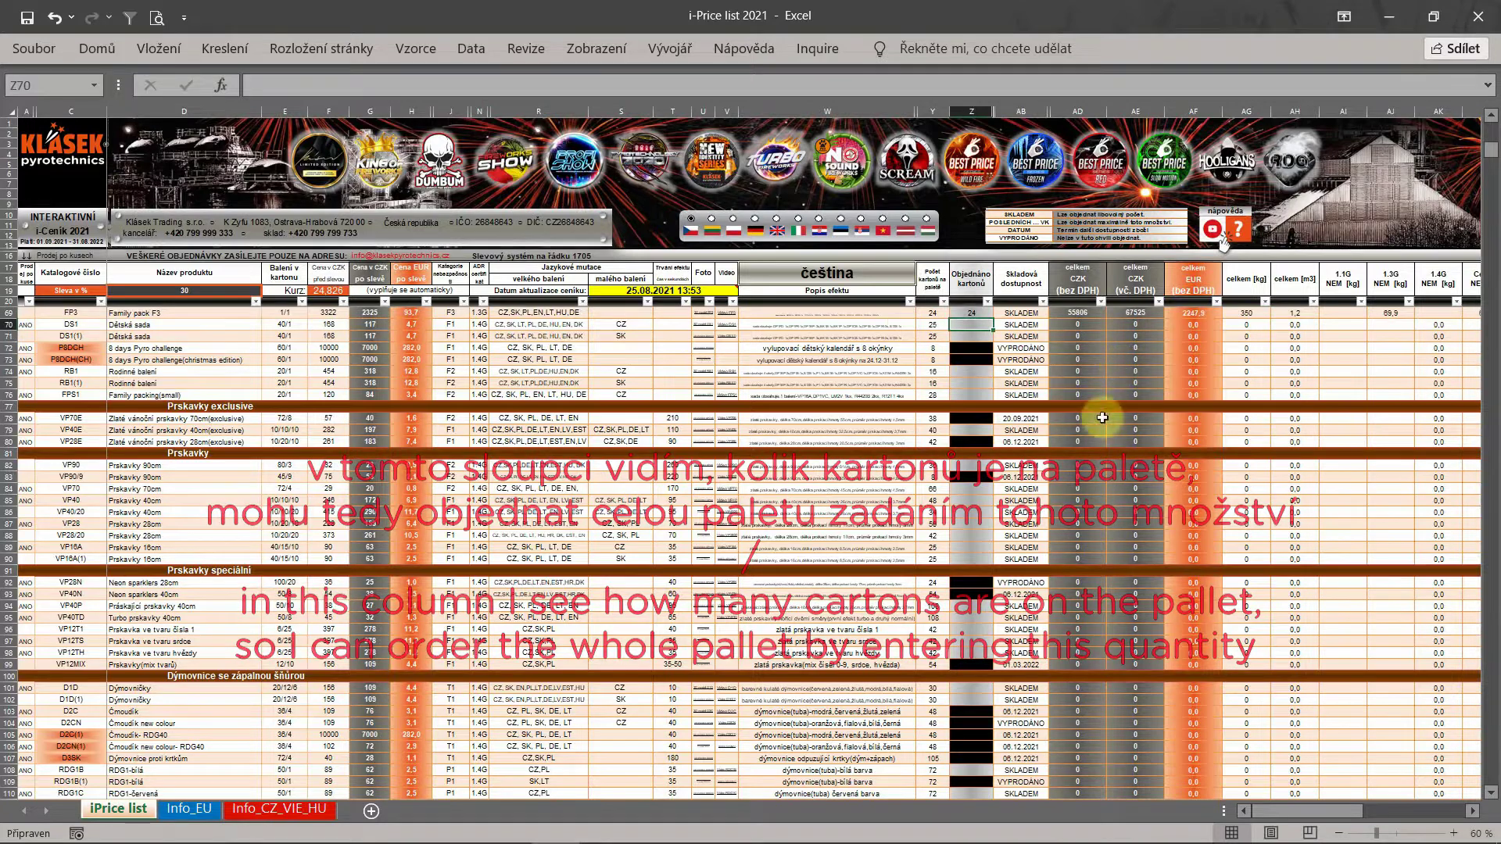
- Filter the Skladová dostupnost column to hide the items marked VYPRODÁNO
{"action": "left_click", "coordinate": [1043, 302]}
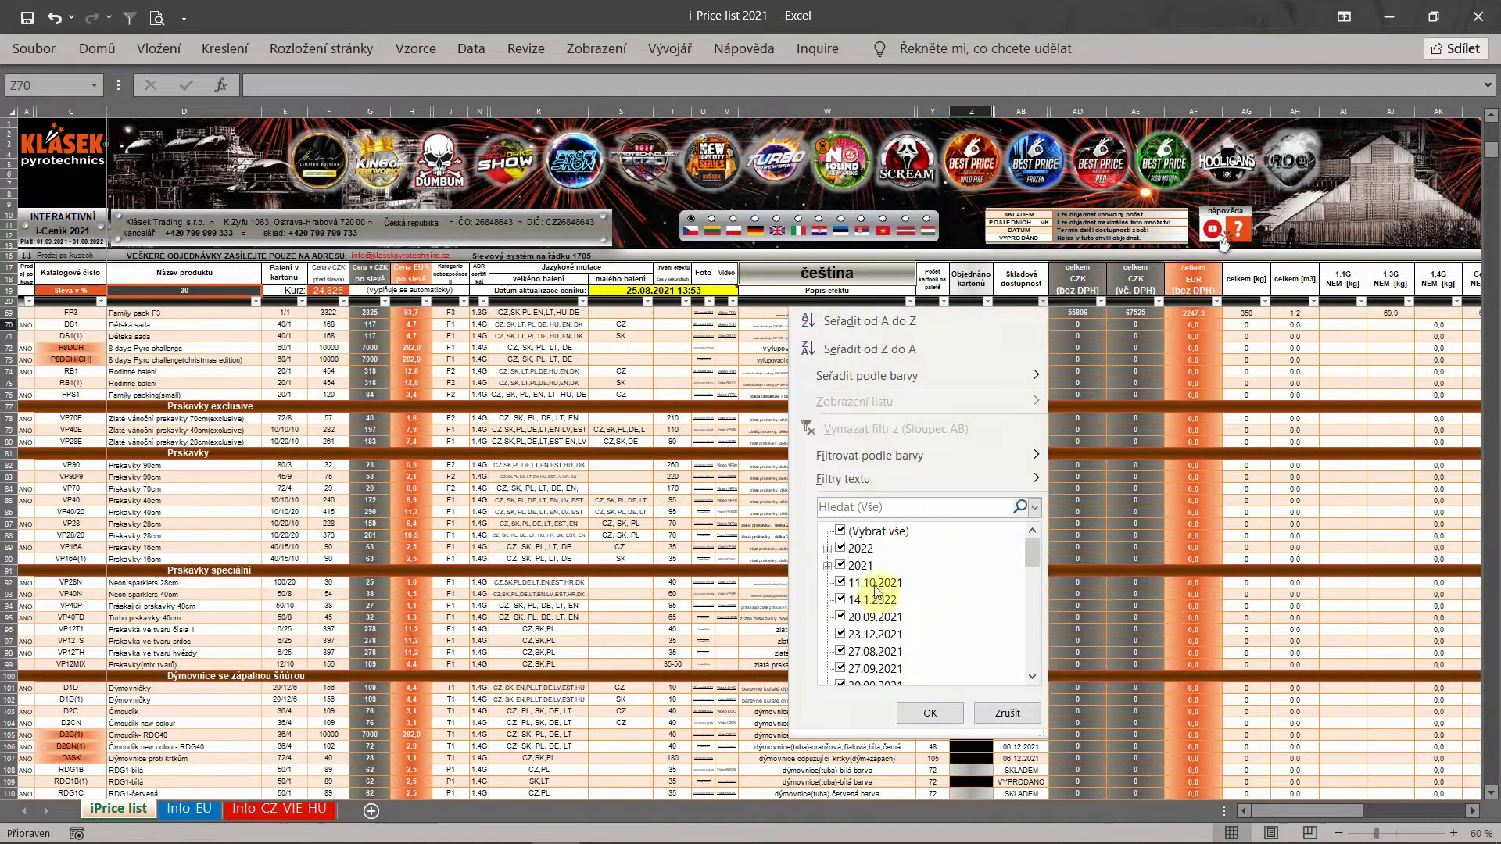
{"action": "left_click_drag", "start_coordinate": [1033, 579], "coordinate": [1029, 682]}
{"action": "left_click", "coordinate": [864, 653]}
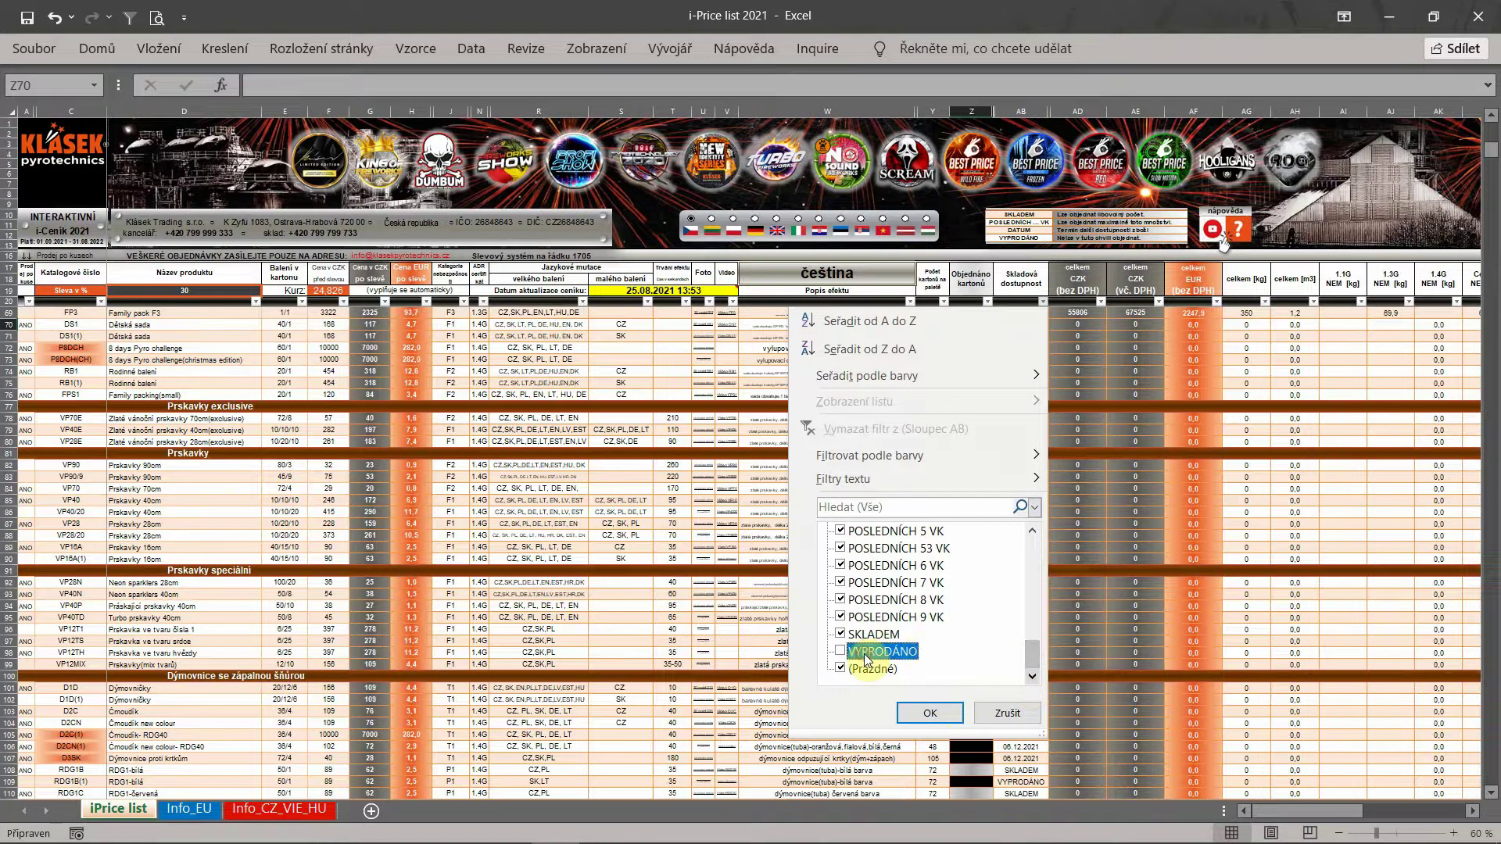
{"action": "left_click", "coordinate": [932, 711]}
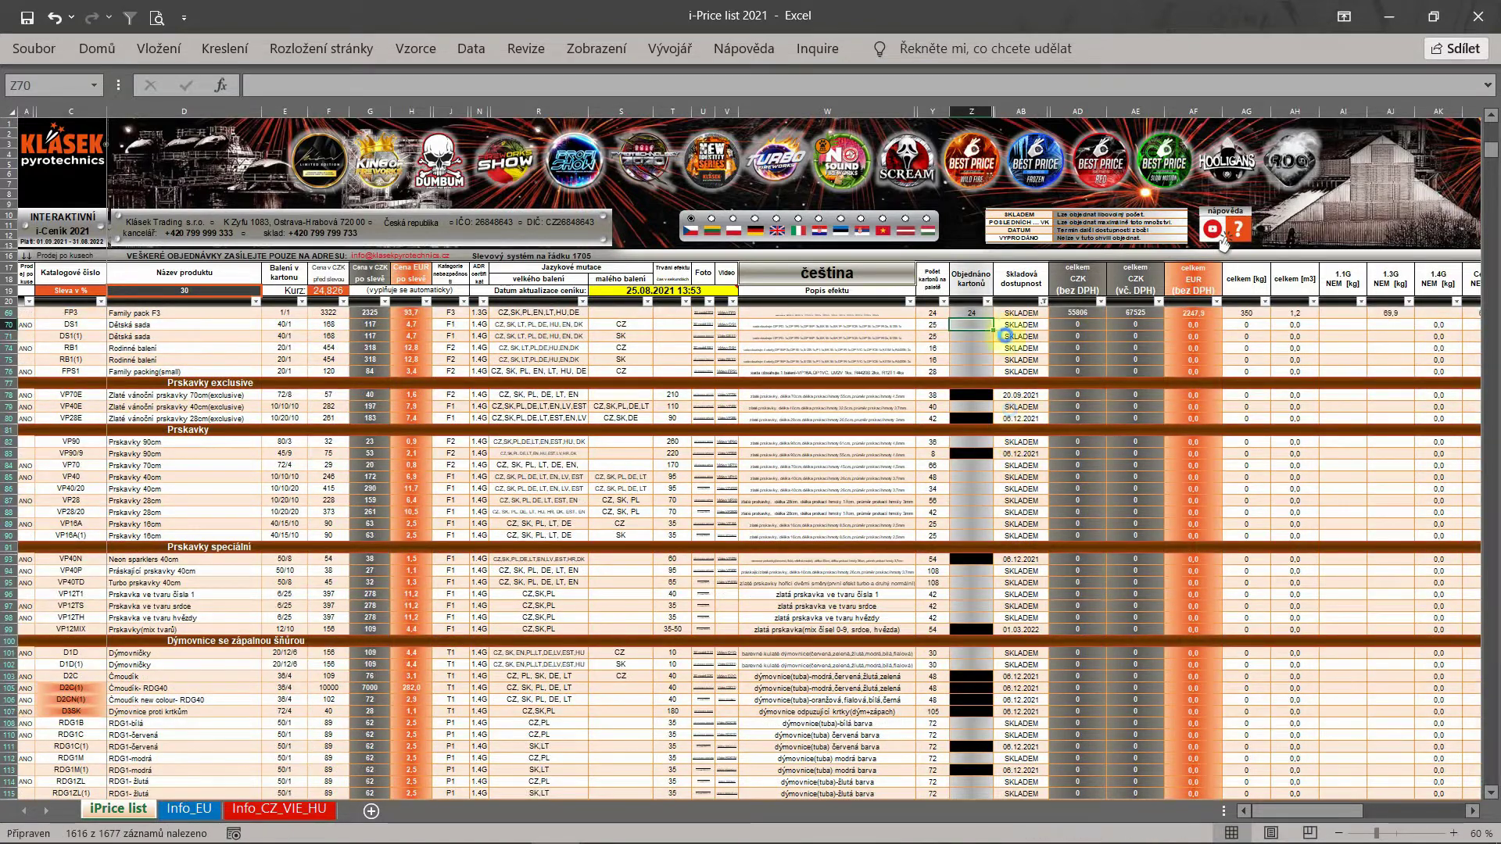
- Filter the Skladová dostupnost column to exclude the items with 2021 and 2022 availability dates
{"action": "left_click", "coordinate": [985, 300]}
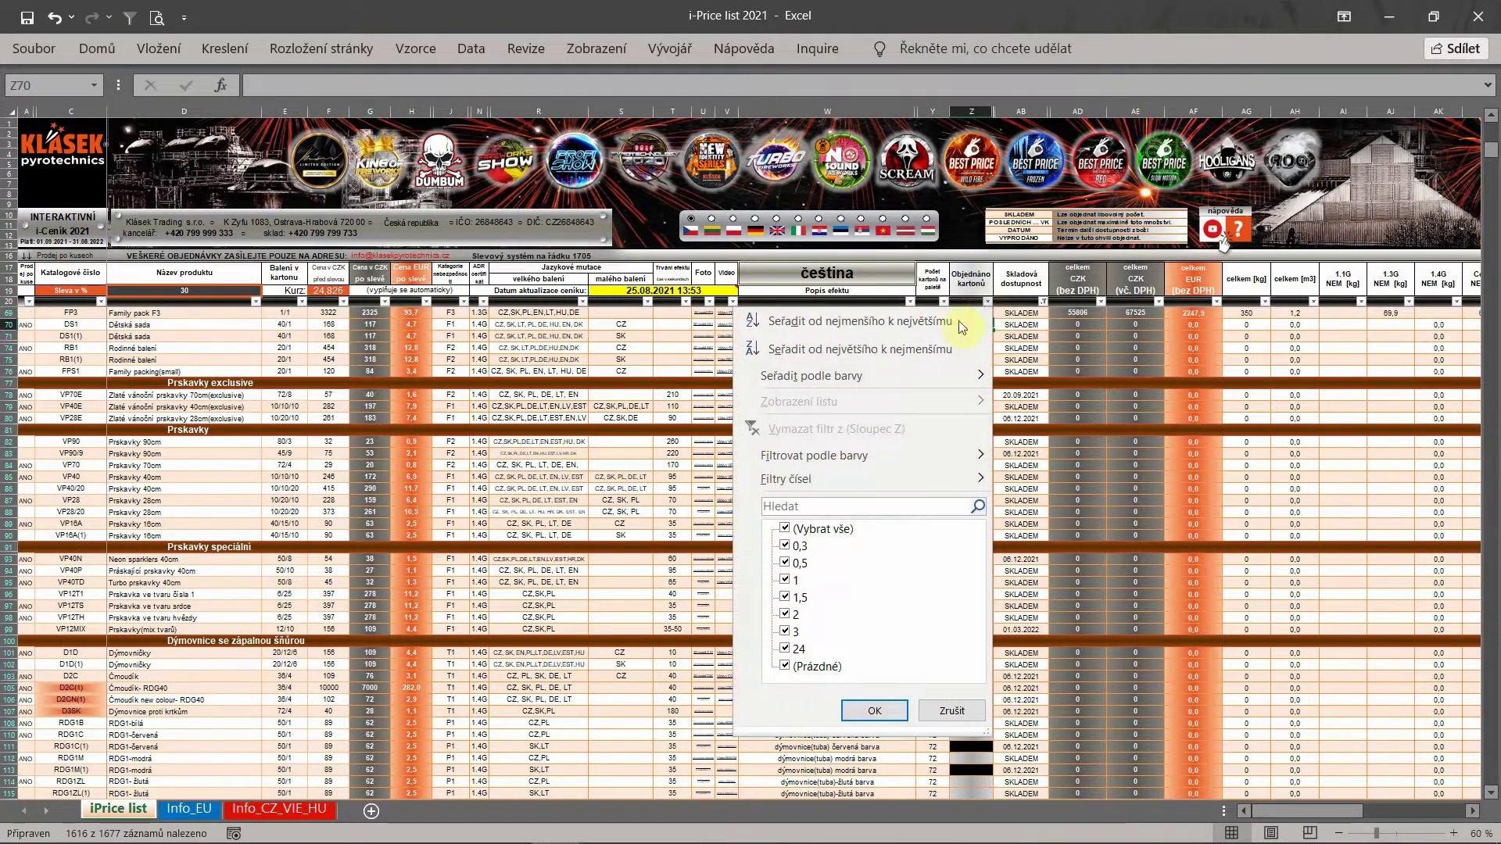
{"action": "left_click", "coordinate": [1040, 307]}
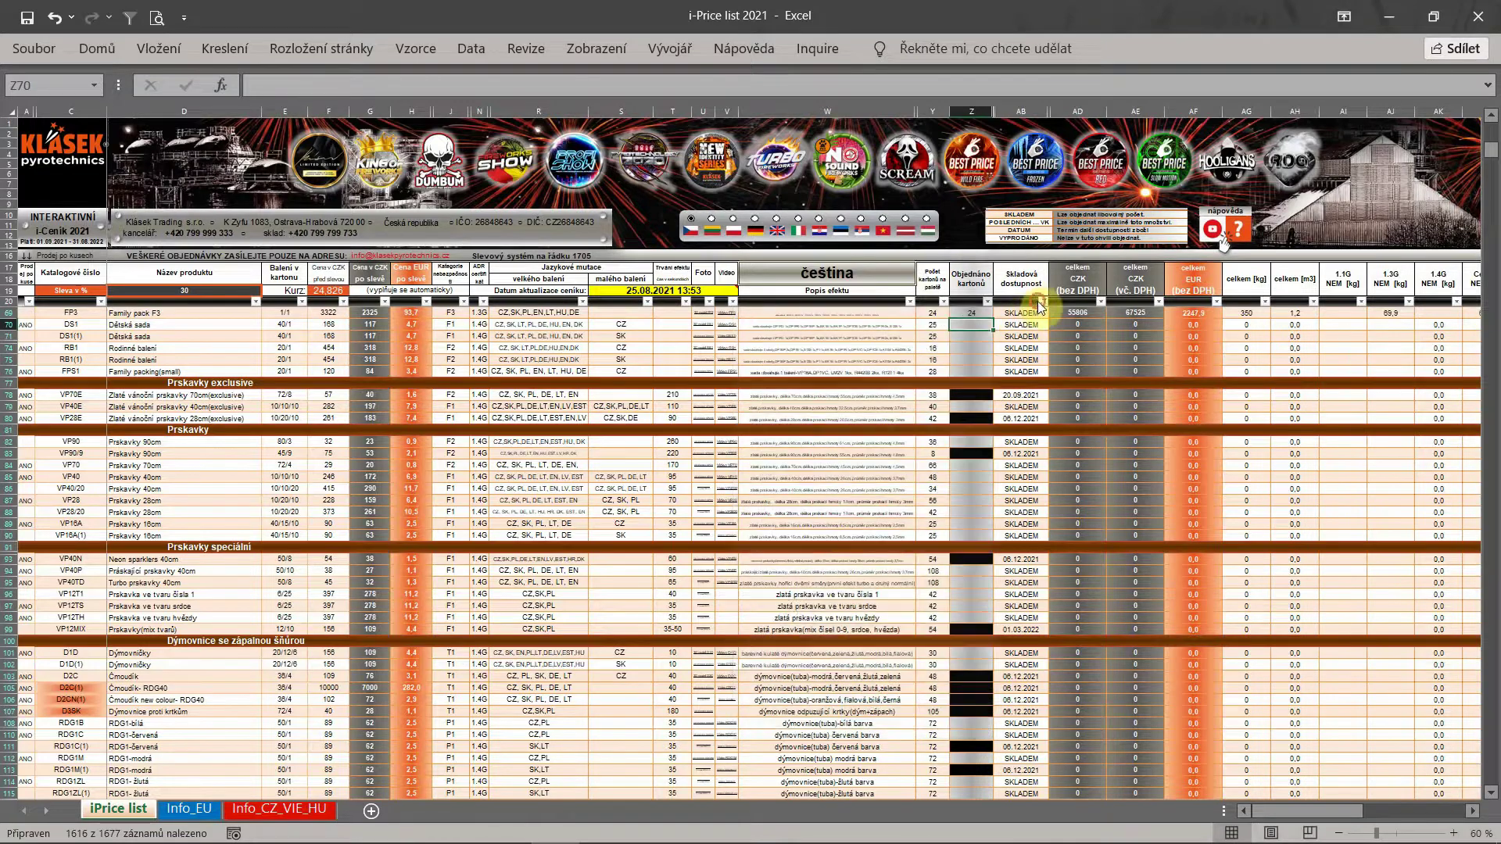
{"action": "left_click", "coordinate": [1042, 301]}
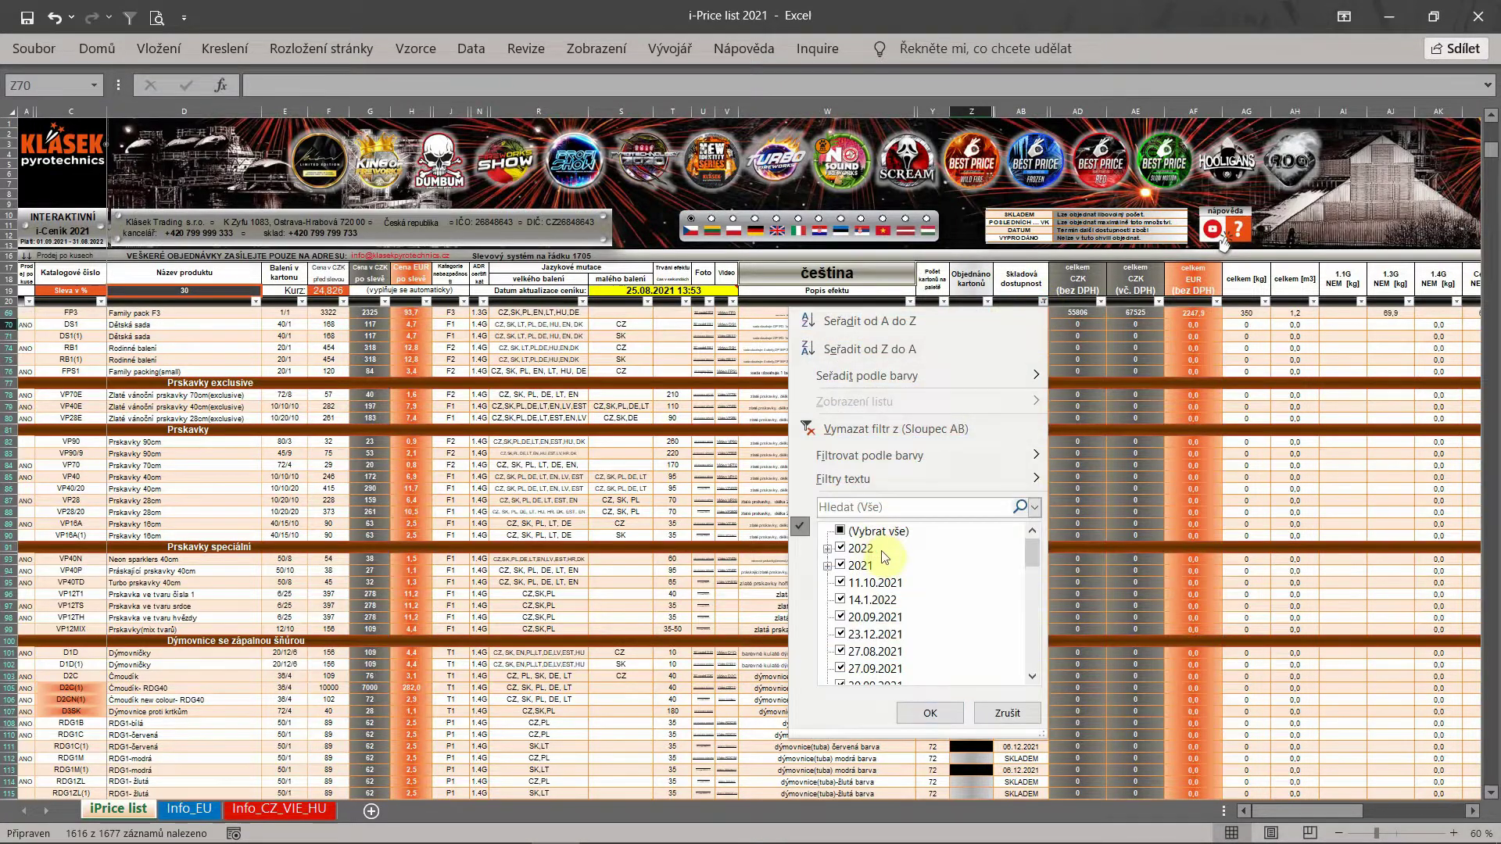
{"action": "left_click", "coordinate": [840, 565]}
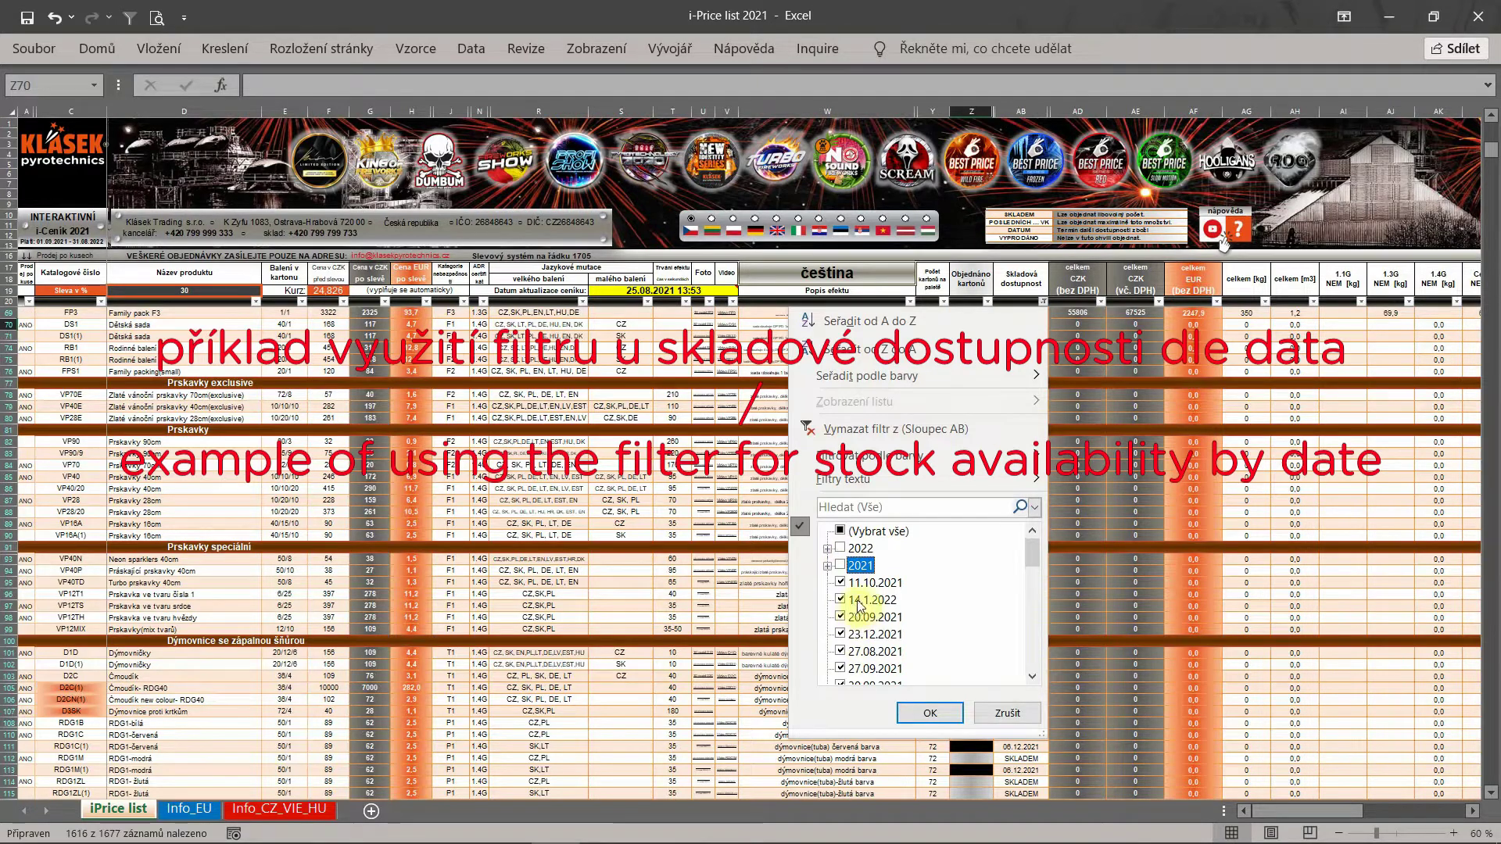
{"action": "left_click", "coordinate": [932, 713]}
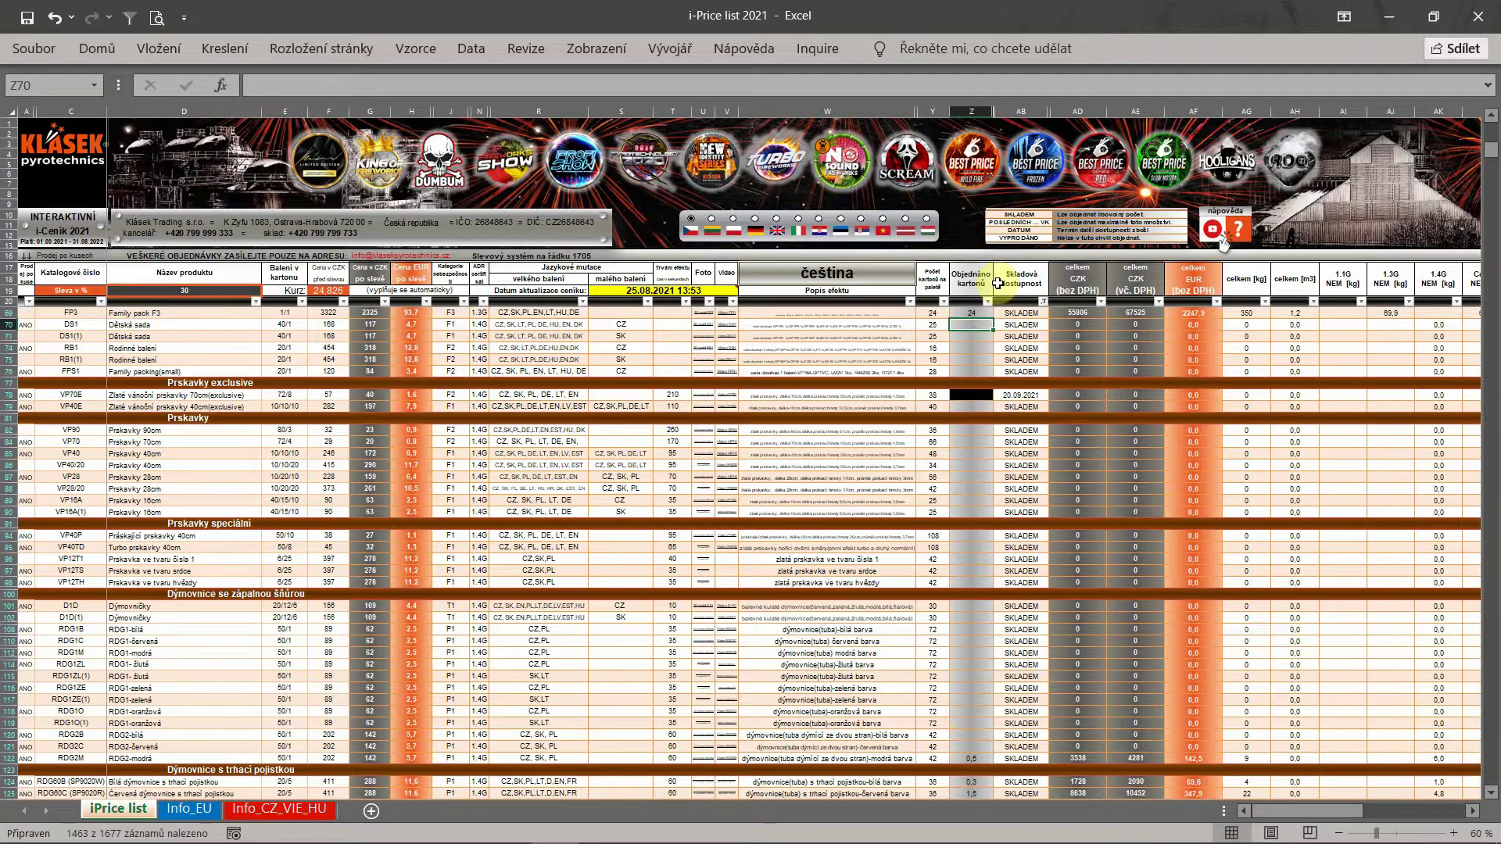
- Restore all values in the Skladová dostupnost column filter
{"action": "left_click", "coordinate": [1043, 301]}
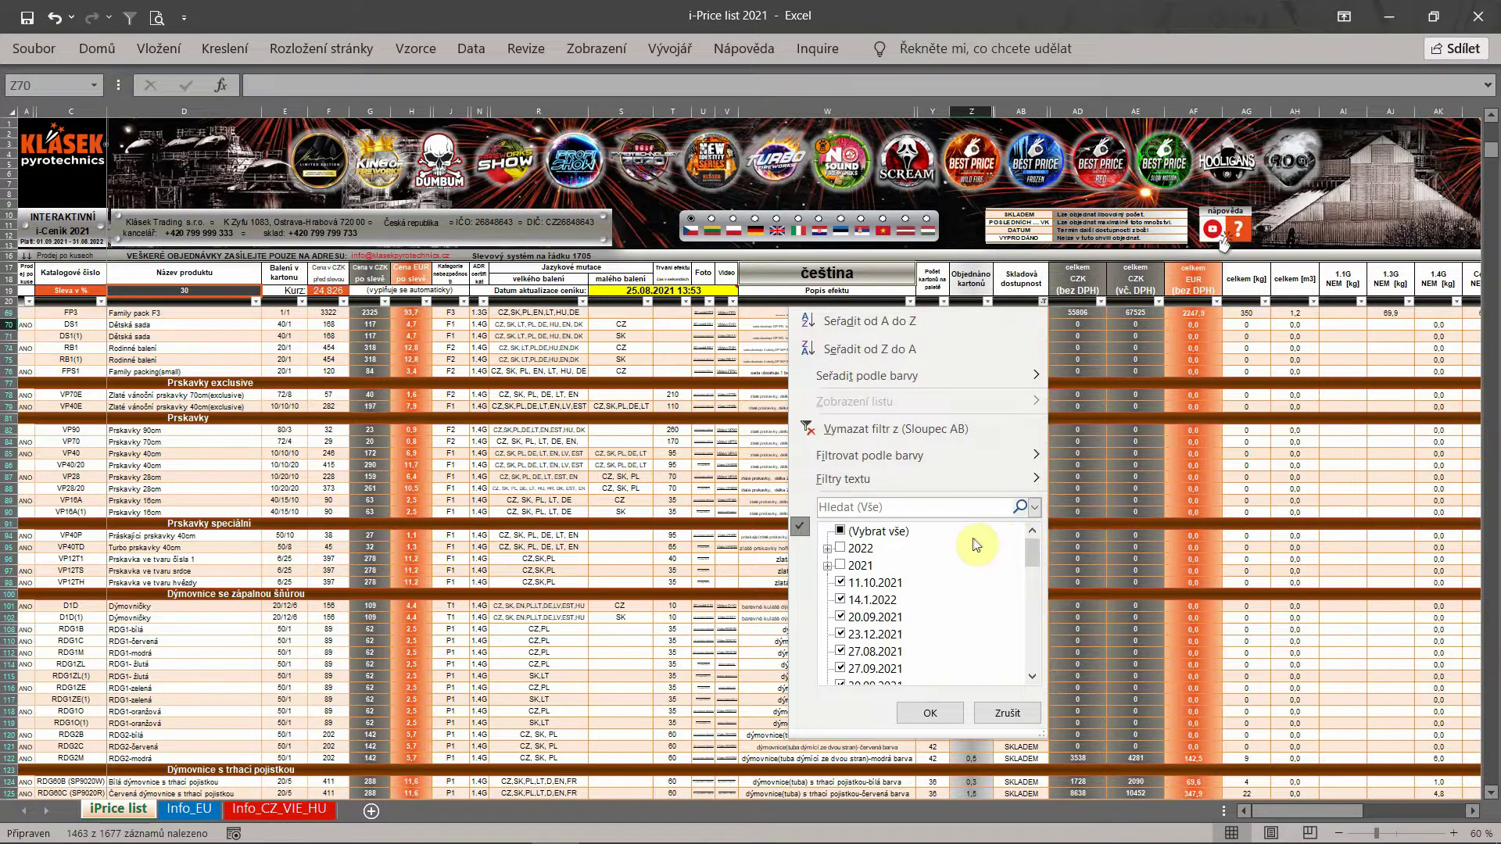
{"action": "left_click", "coordinate": [840, 533]}
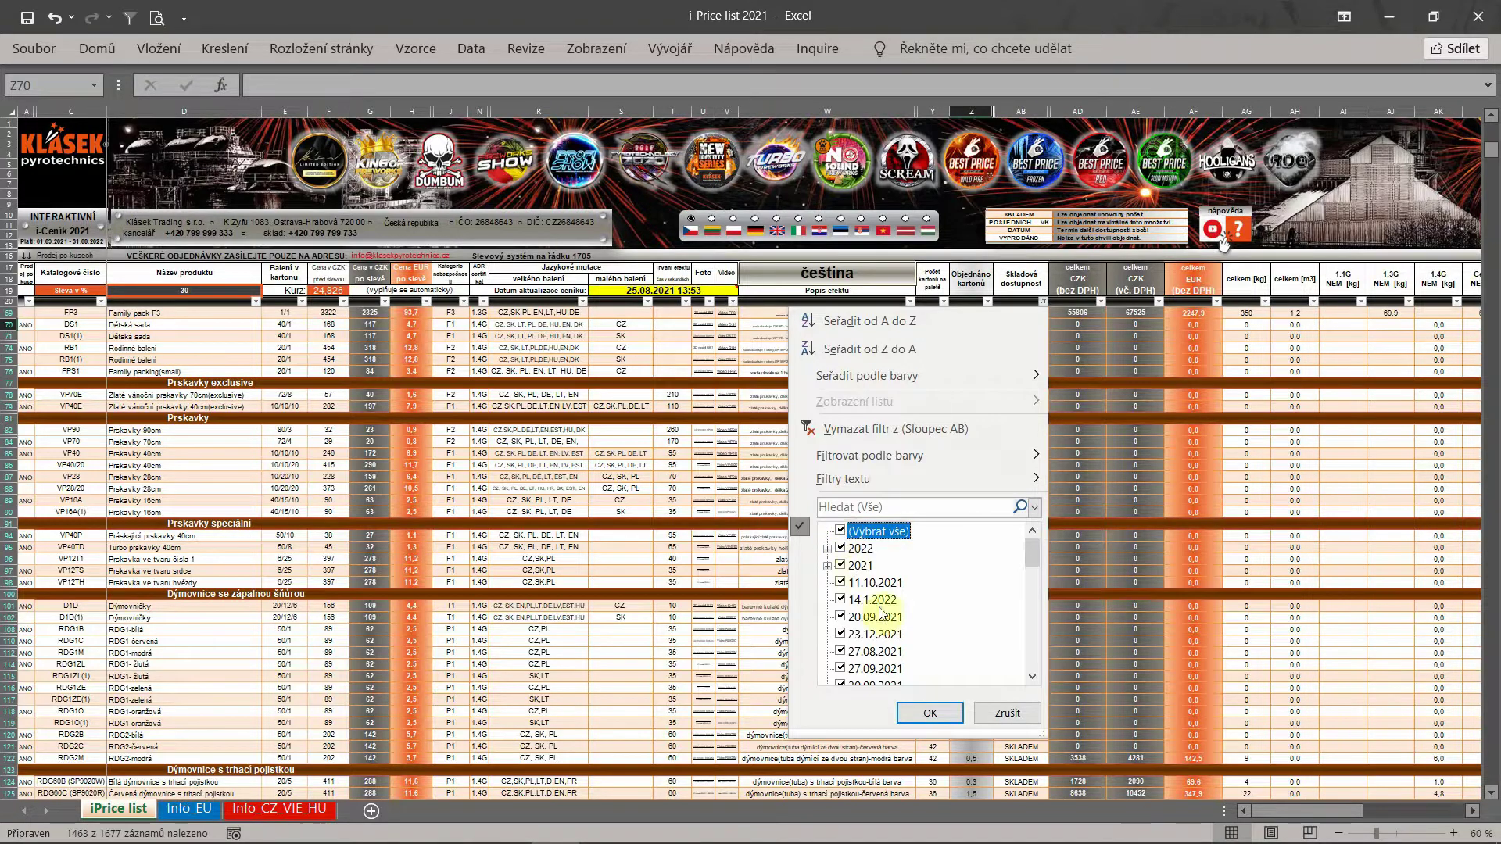
{"action": "left_click", "coordinate": [933, 714]}
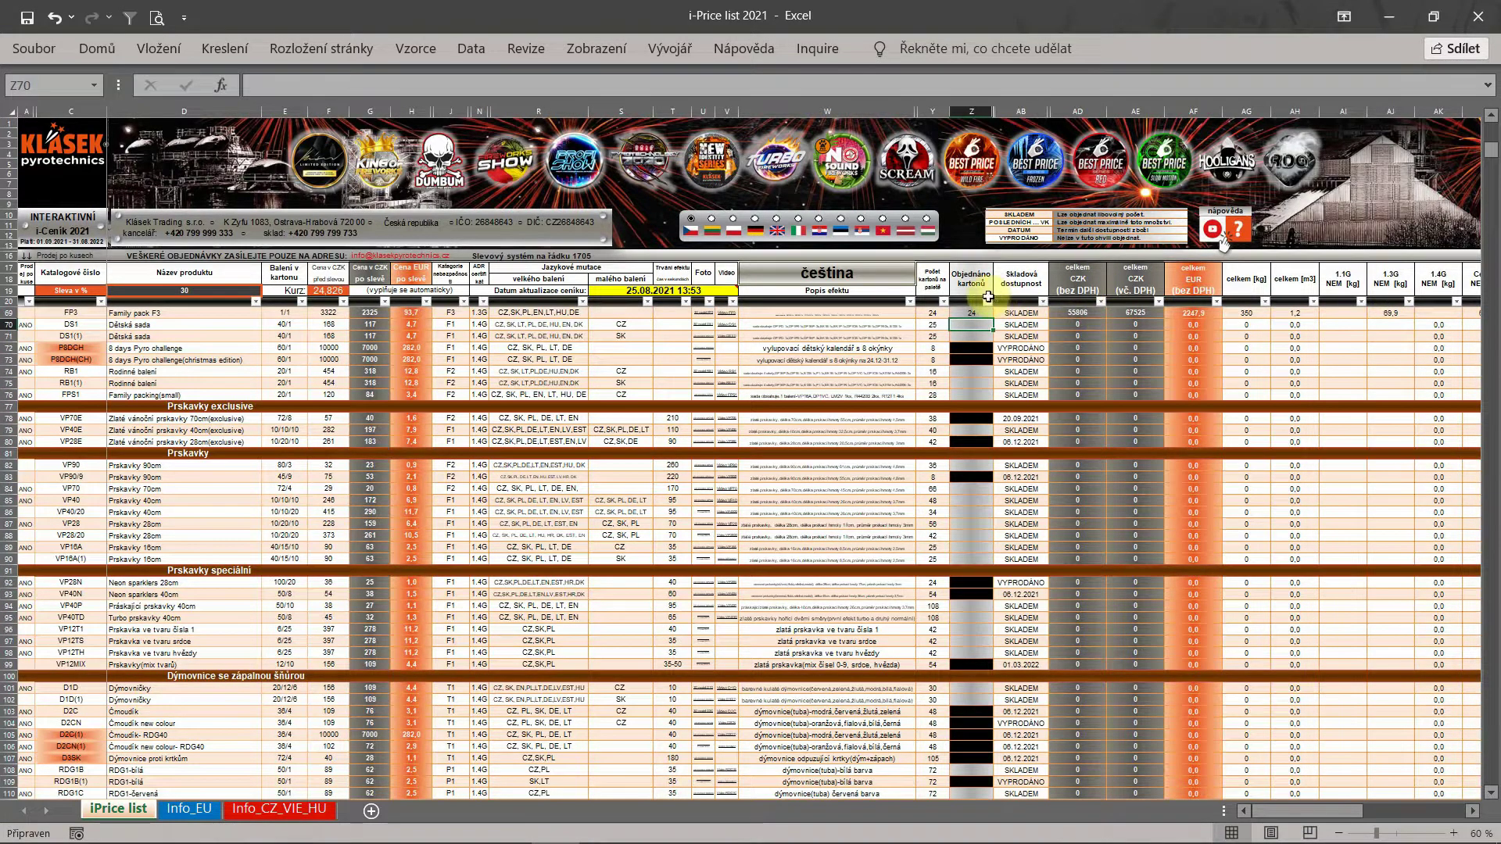
- Filter the Objednáno kartonů column to hide blanks and set the transport method to NA PALETÁCH
{"action": "left_click", "coordinate": [987, 301]}
{"action": "left_click", "coordinate": [786, 666]}
{"action": "left_click", "coordinate": [870, 710]}
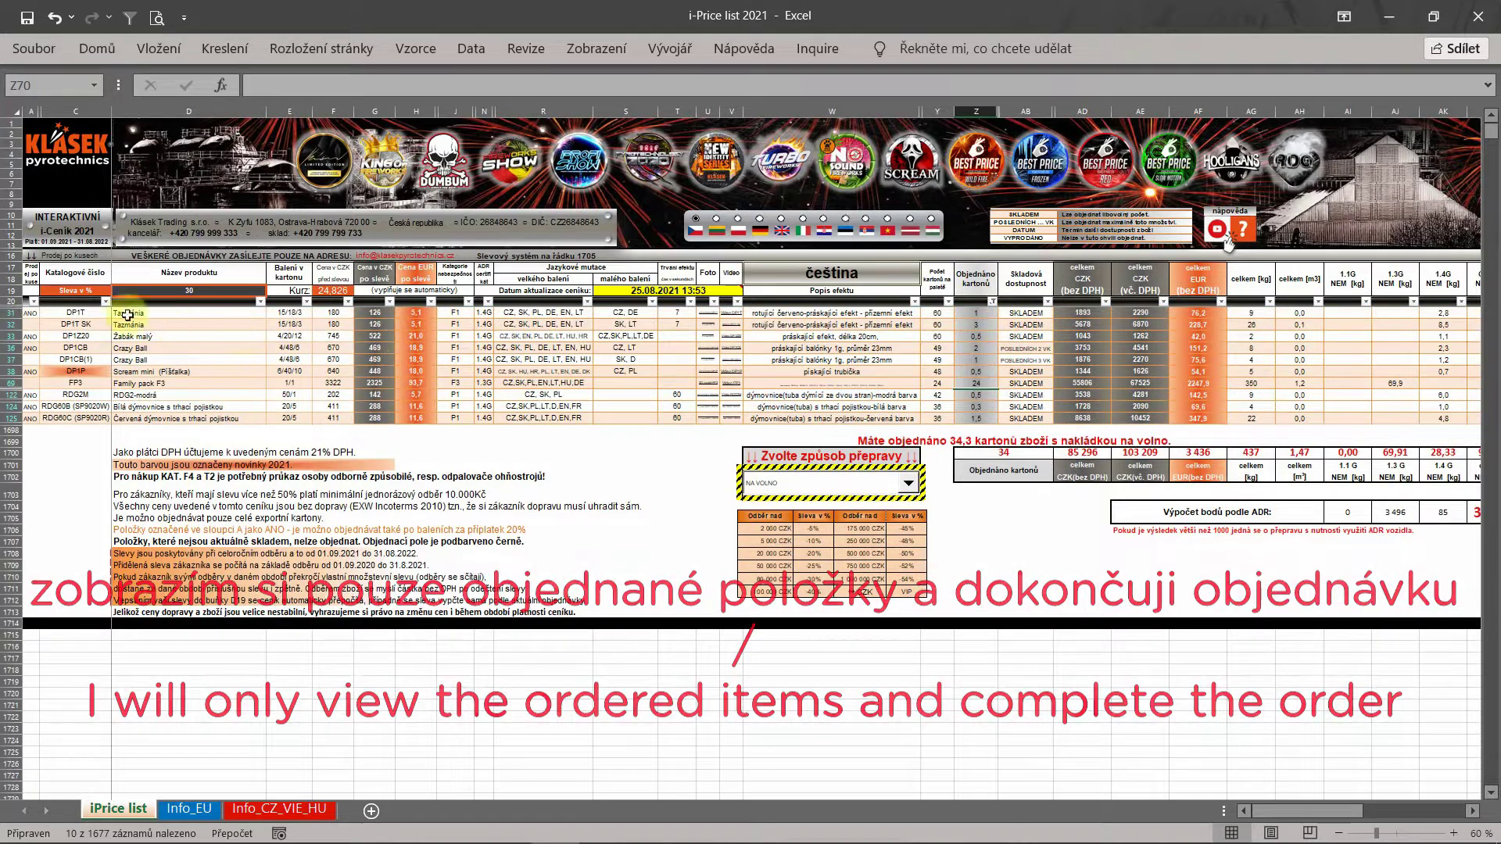
{"action": "left_click", "coordinate": [907, 485]}
{"action": "left_click", "coordinate": [758, 510]}
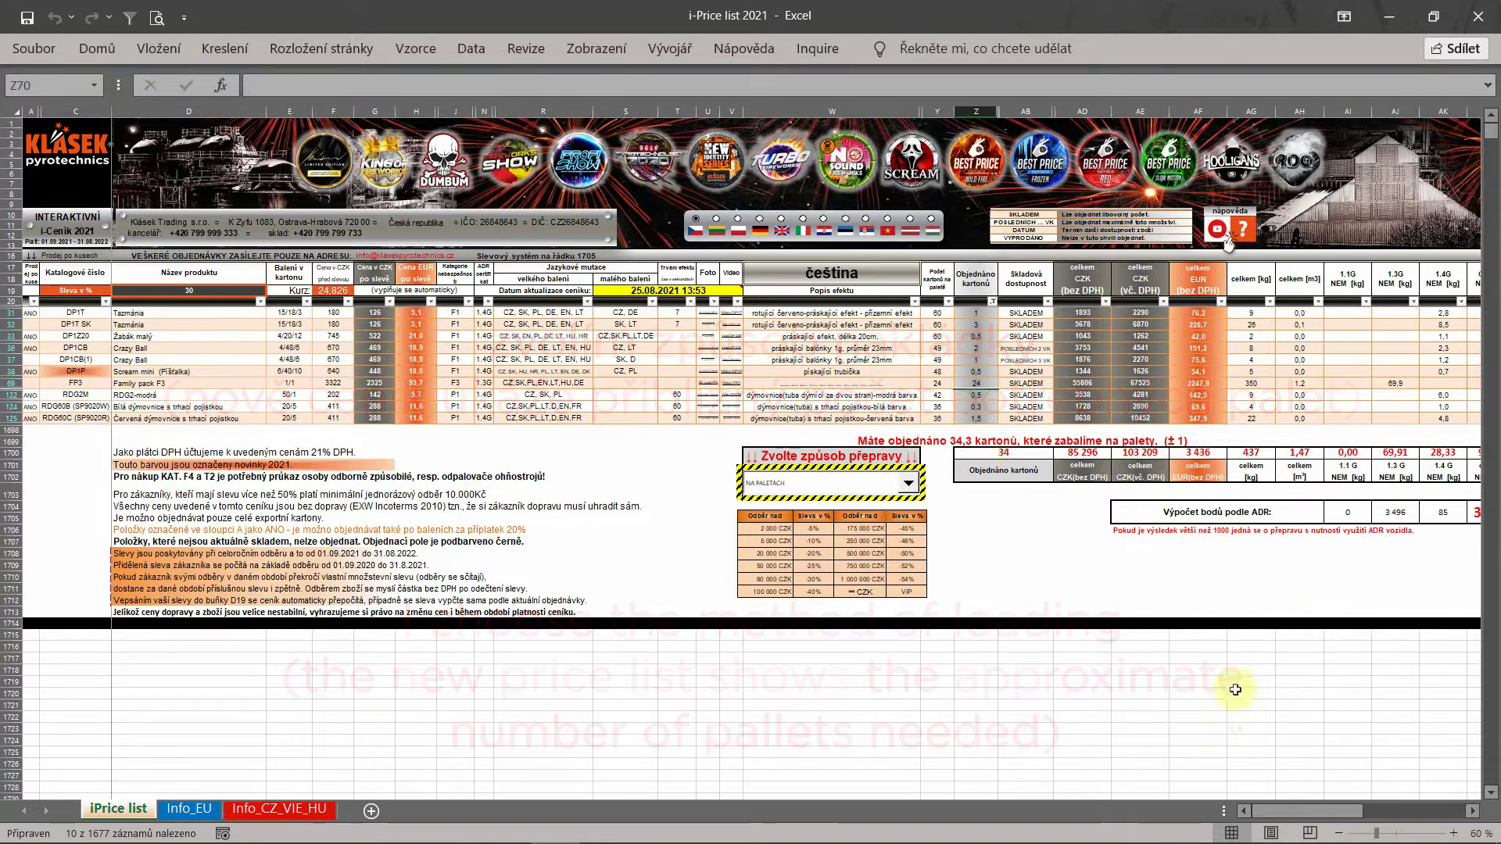
- Check the order's ADR points total in cell AL1704 and the discount percentage in cell D19
{"action": "mouse_move", "coordinate": [1277, 817]}
{"action": "left_mouse_down"}
{"action": "mouse_move", "coordinate": [1314, 809]}
{"action": "mouse_move", "coordinate": [1302, 803]}
{"action": "left_mouse_up"}
{"action": "left_click", "coordinate": [1165, 510]}
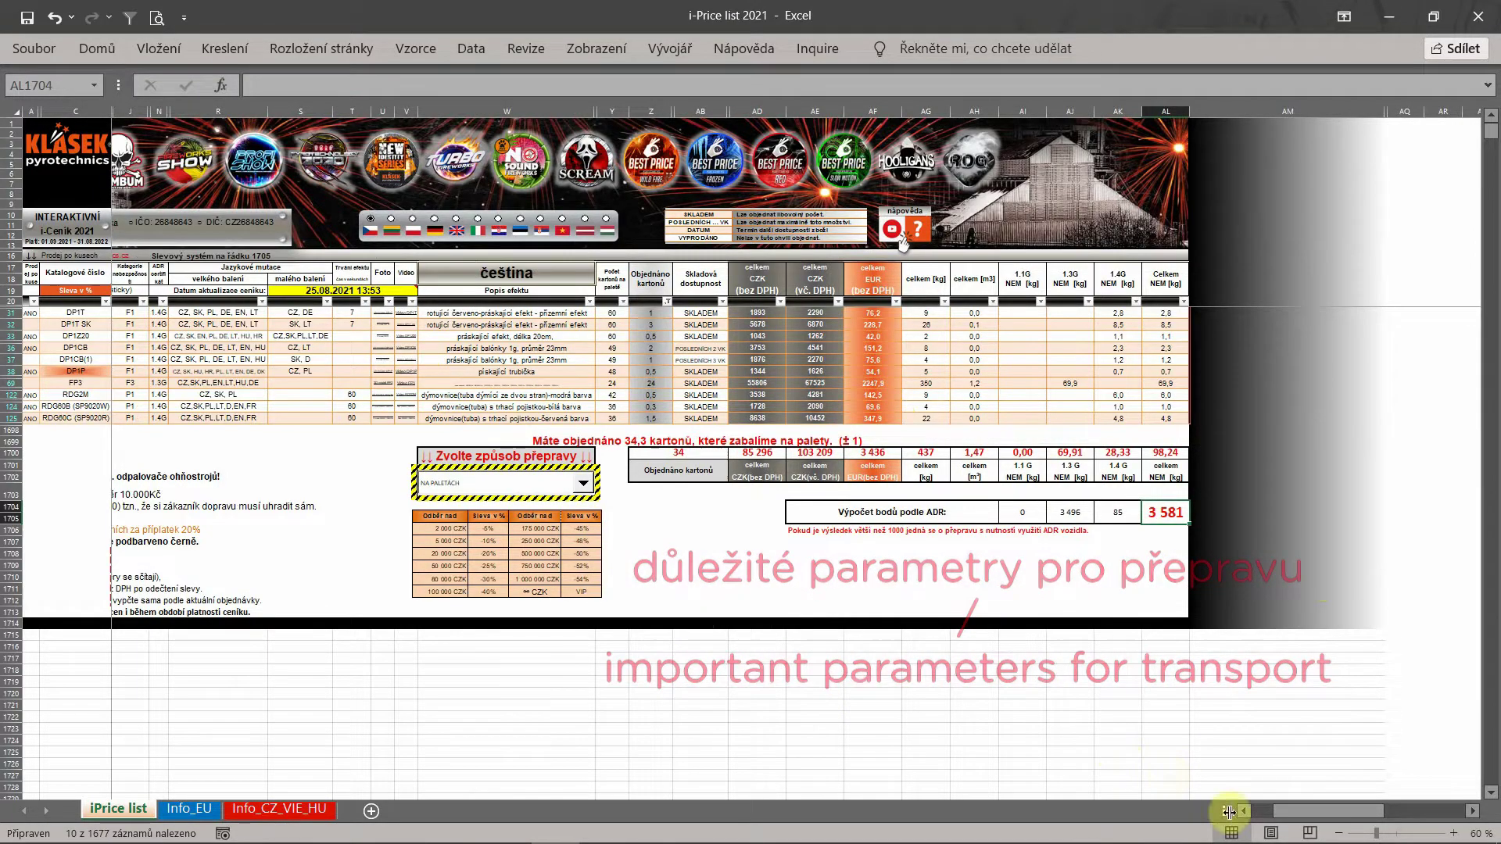
{"action": "left_click_drag", "start_coordinate": [1291, 811], "coordinate": [1275, 812]}
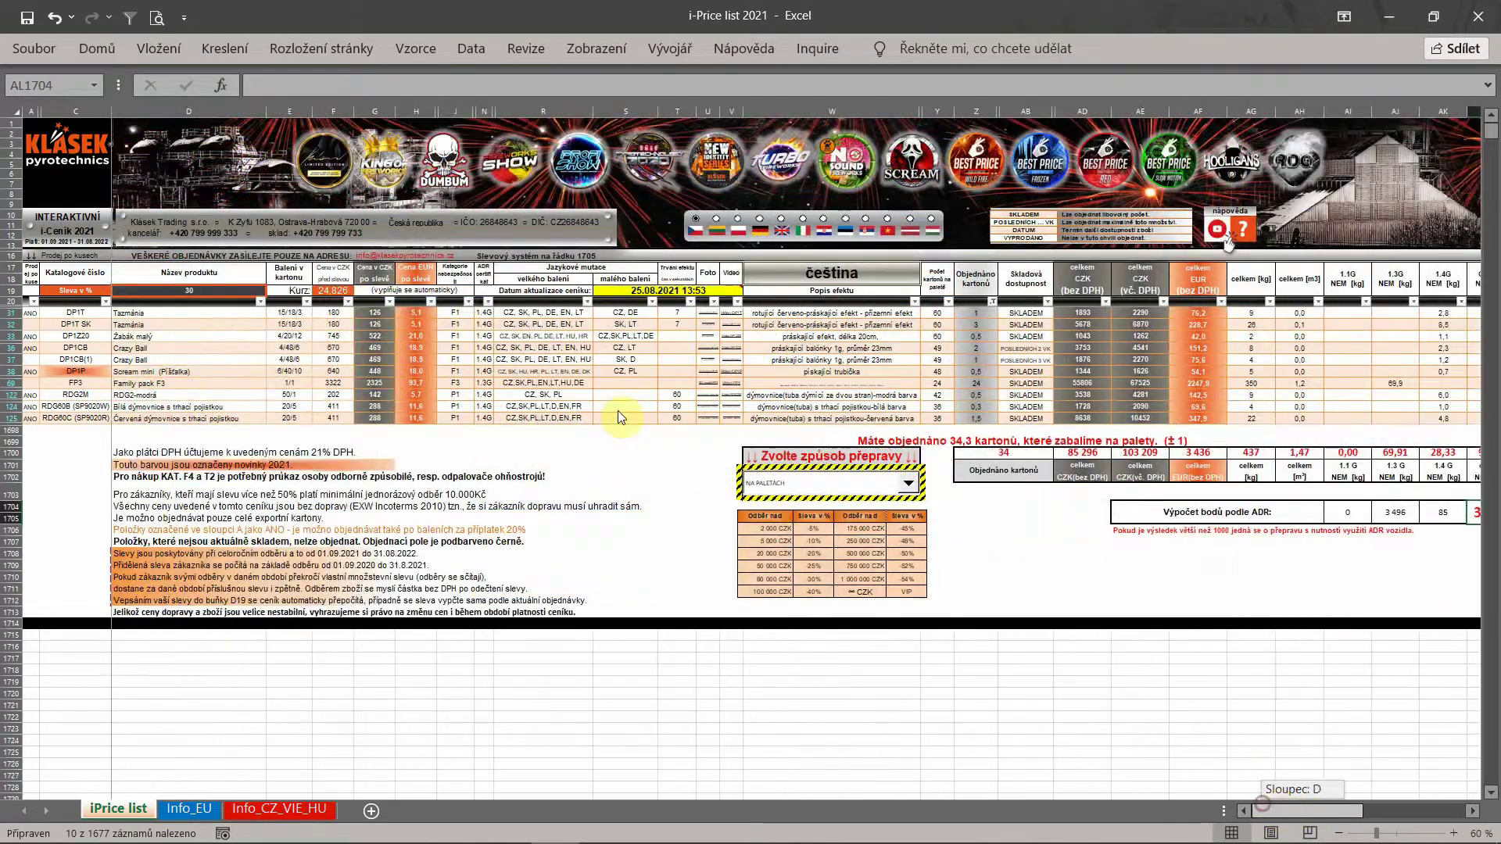
{"action": "left_click", "coordinate": [205, 287]}
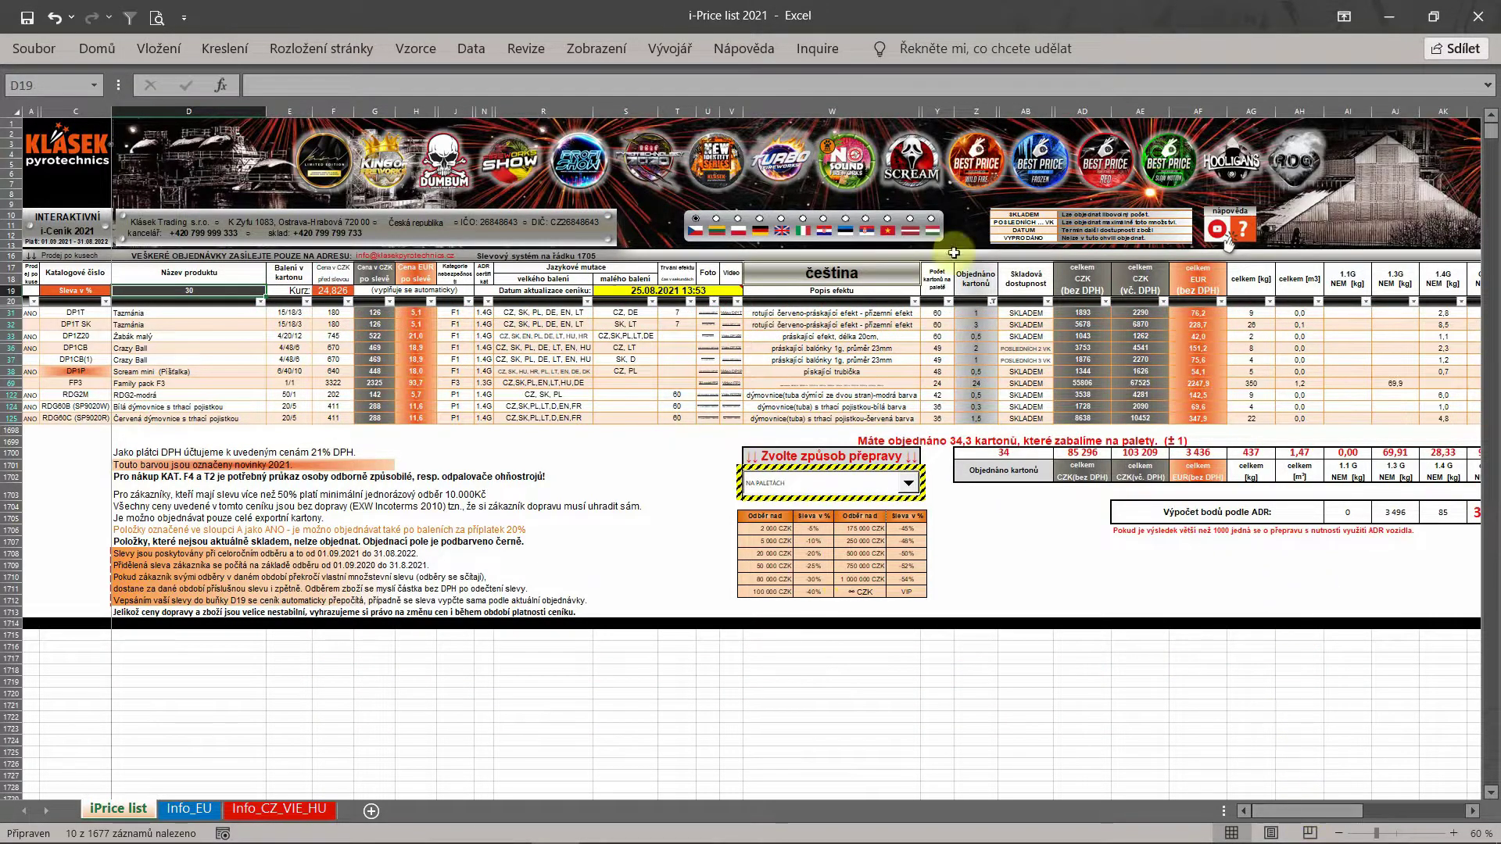
- Include the blank rows again in the Objednáno kartonů column filter
{"action": "left_click", "coordinate": [992, 302]}
{"action": "left_click", "coordinate": [789, 667]}
{"action": "left_click", "coordinate": [877, 710]}
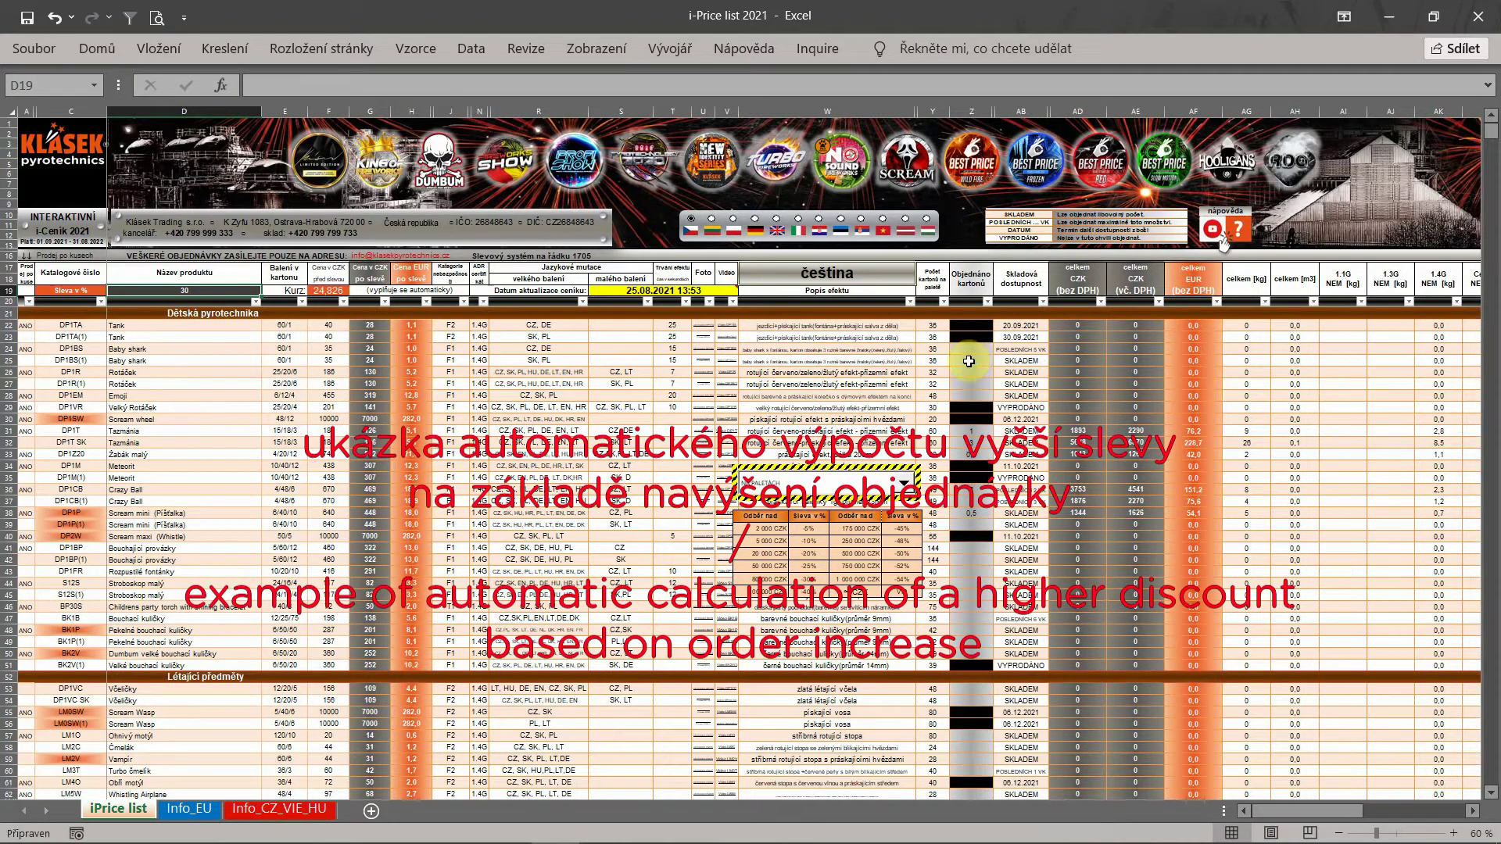
- Order 10 cartons each of DP1BS(1) and DP1R in Z25 and Z26, and 20 cartons of DP1BP(1) in Z42
{"action": "left_click", "coordinate": [969, 361]}
{"action": "type", "text": "10"}
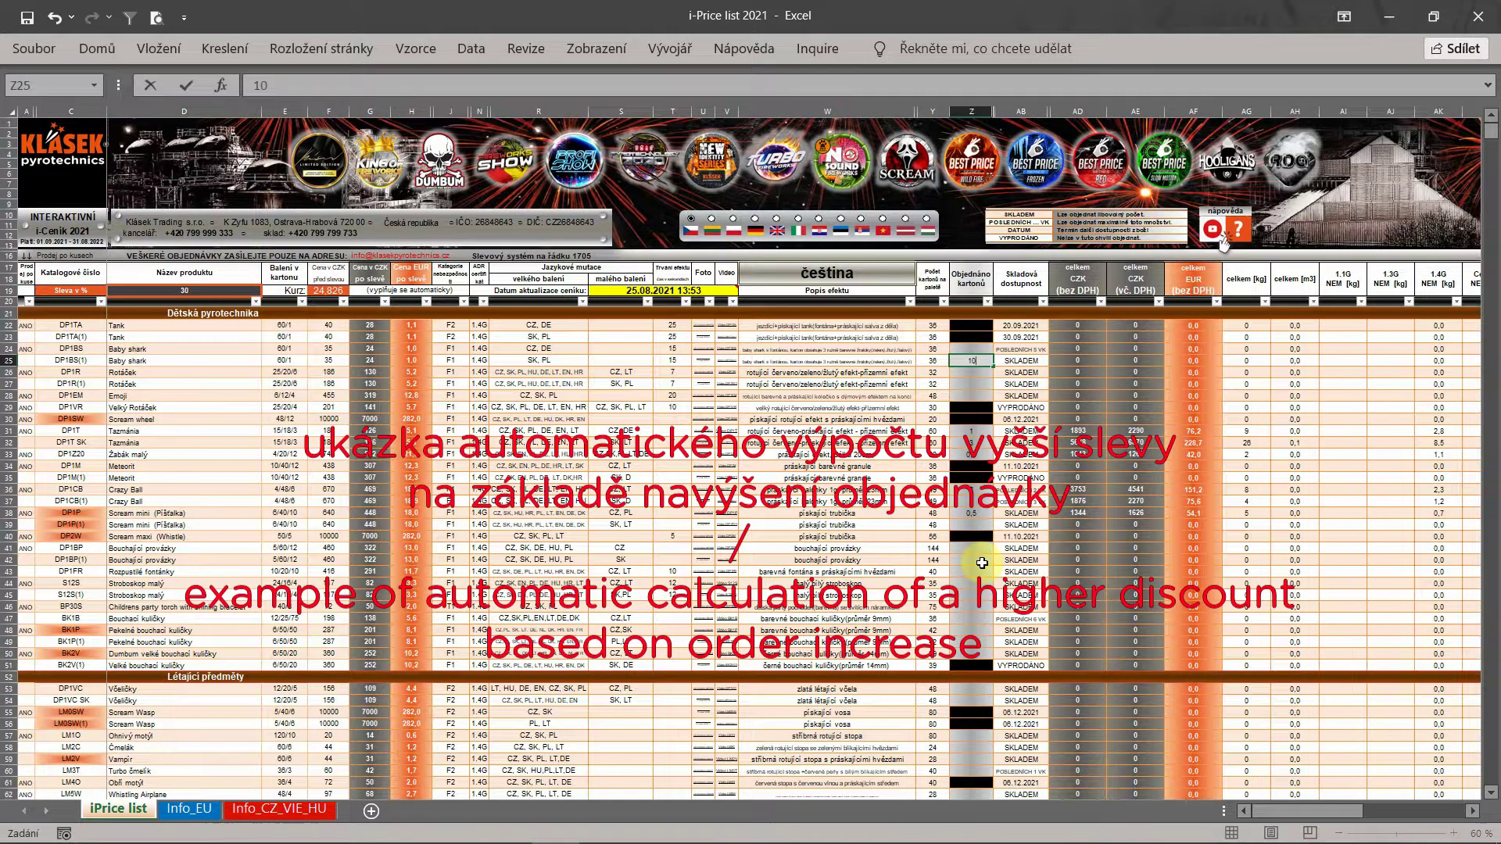
{"action": "key", "text": "Return"}
{"action": "type", "text": "10"}
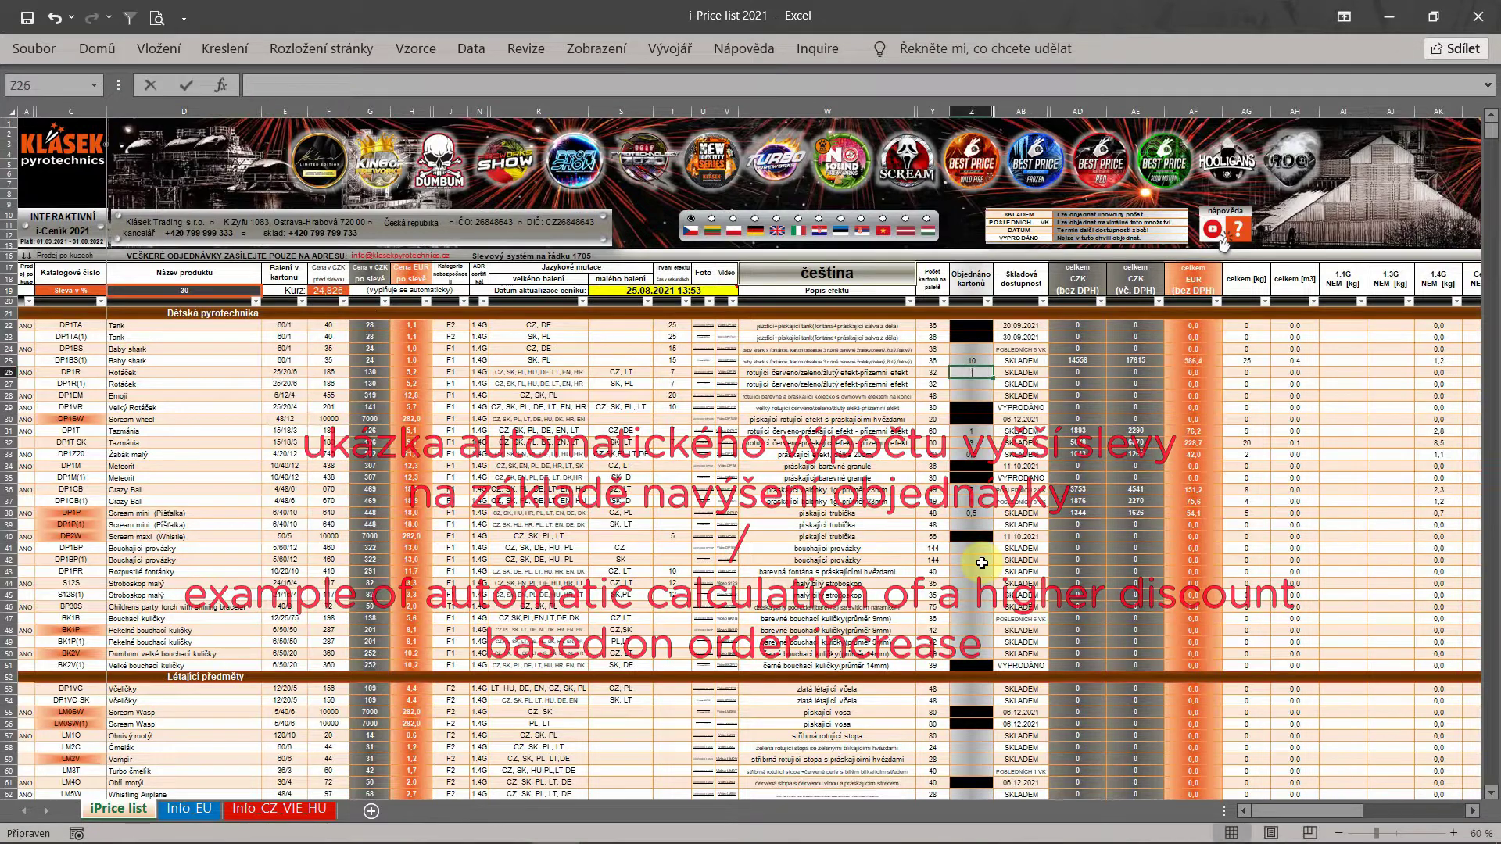
{"action": "left_click", "coordinate": [983, 561]}
{"action": "type", "text": "20"}
{"action": "key", "text": "Return"}
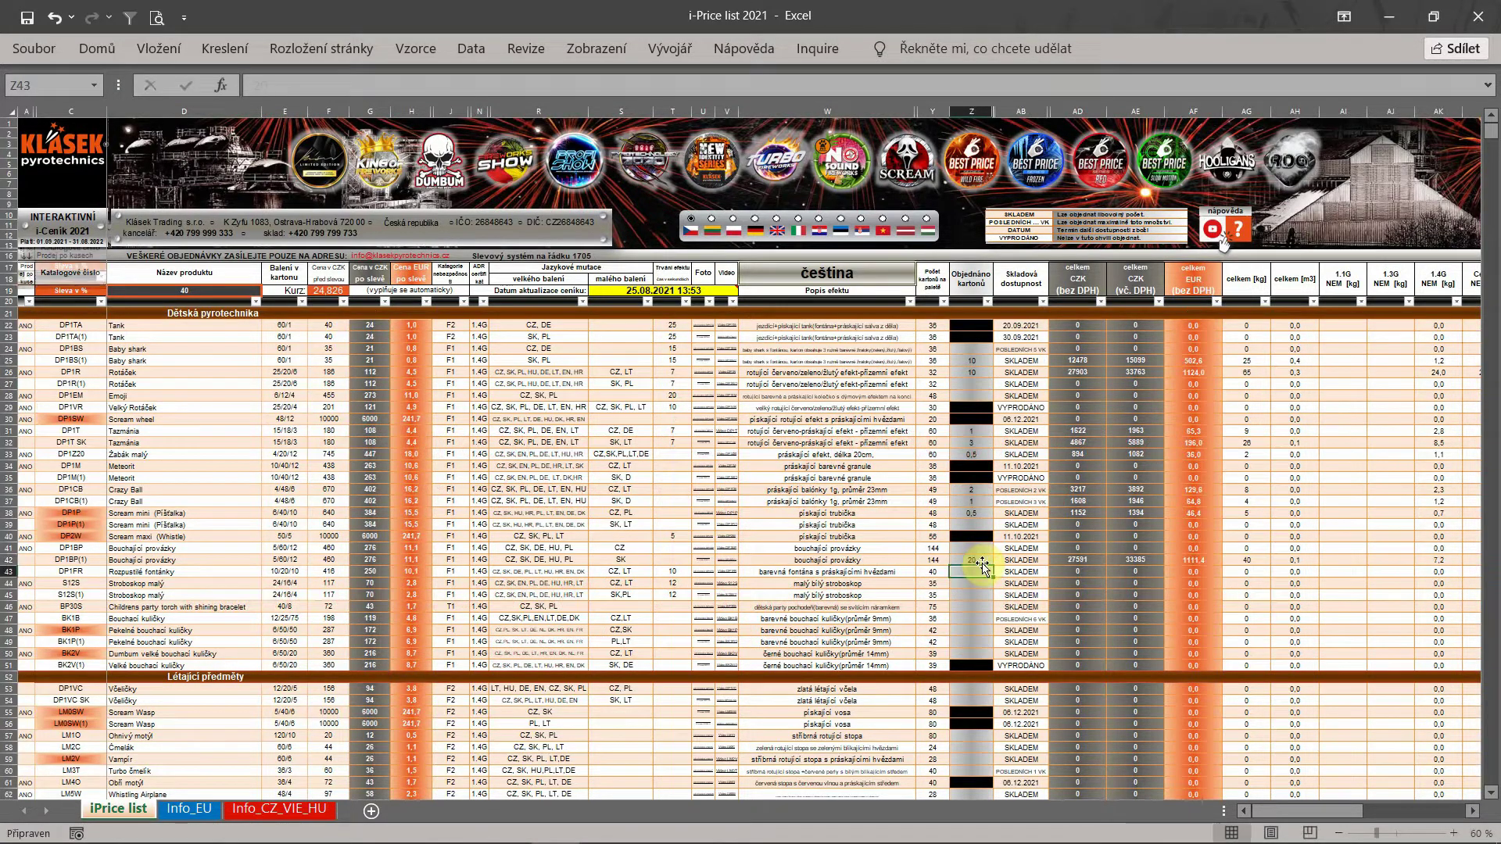
- Order 20 cartons of BK1P(1) by entering the quantity in cell Z49
{"action": "left_click", "coordinate": [990, 619]}
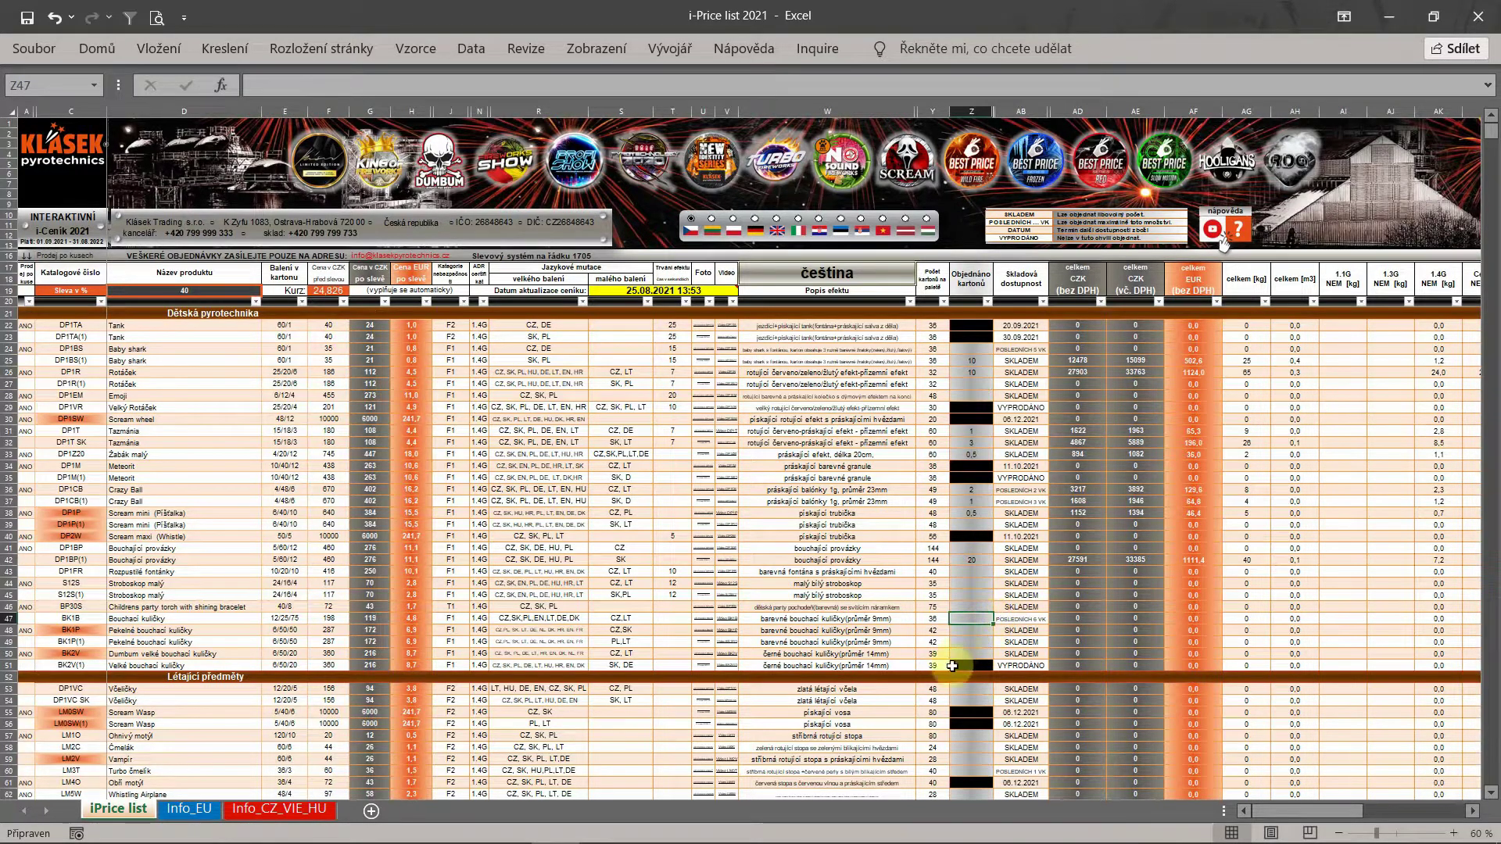
{"action": "left_click", "coordinate": [969, 642]}
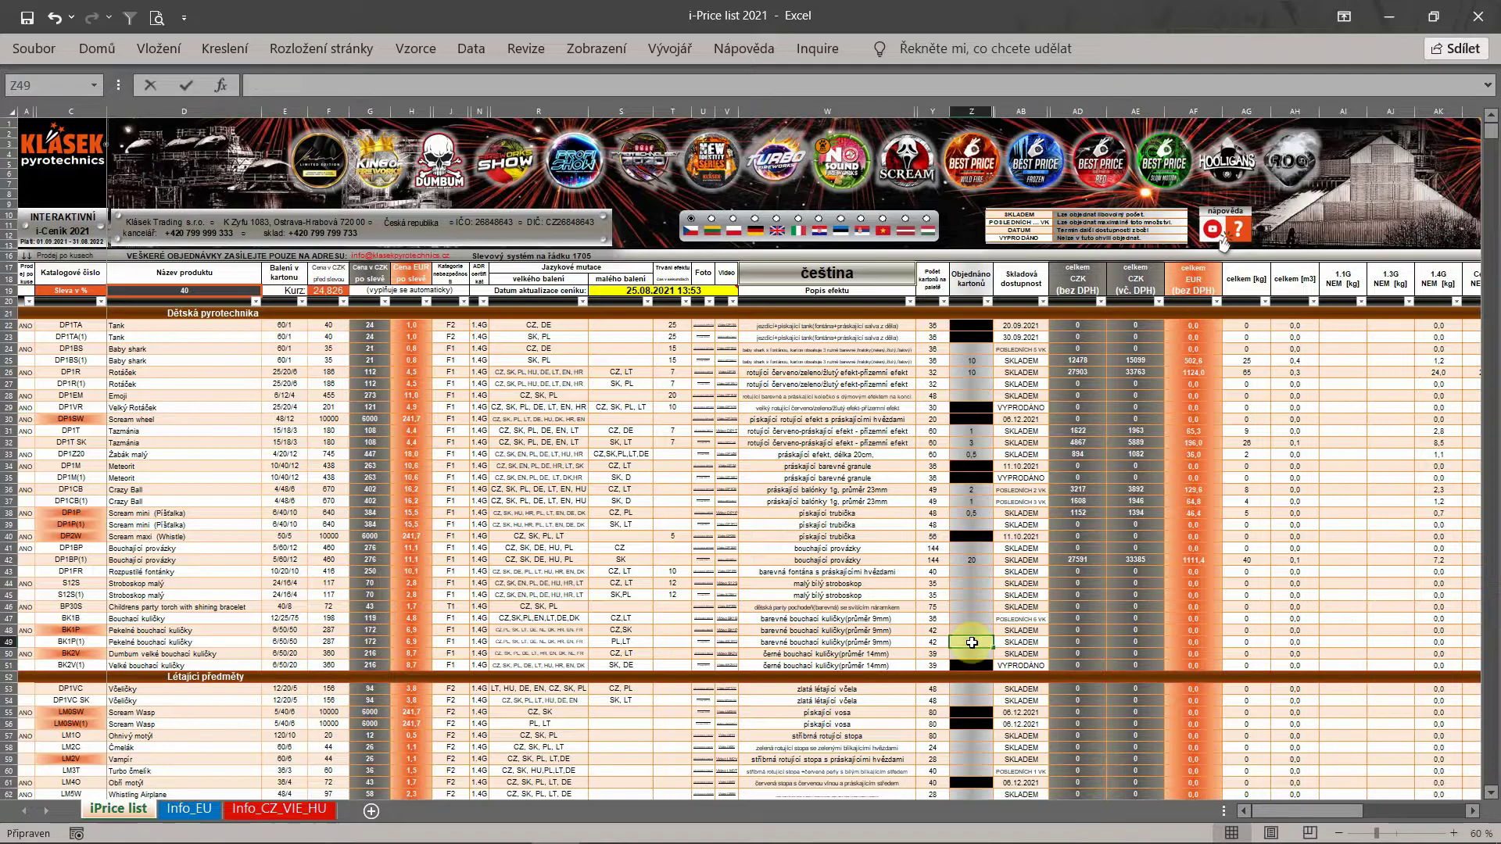
{"action": "type", "text": "20"}
{"action": "key", "text": "Return"}
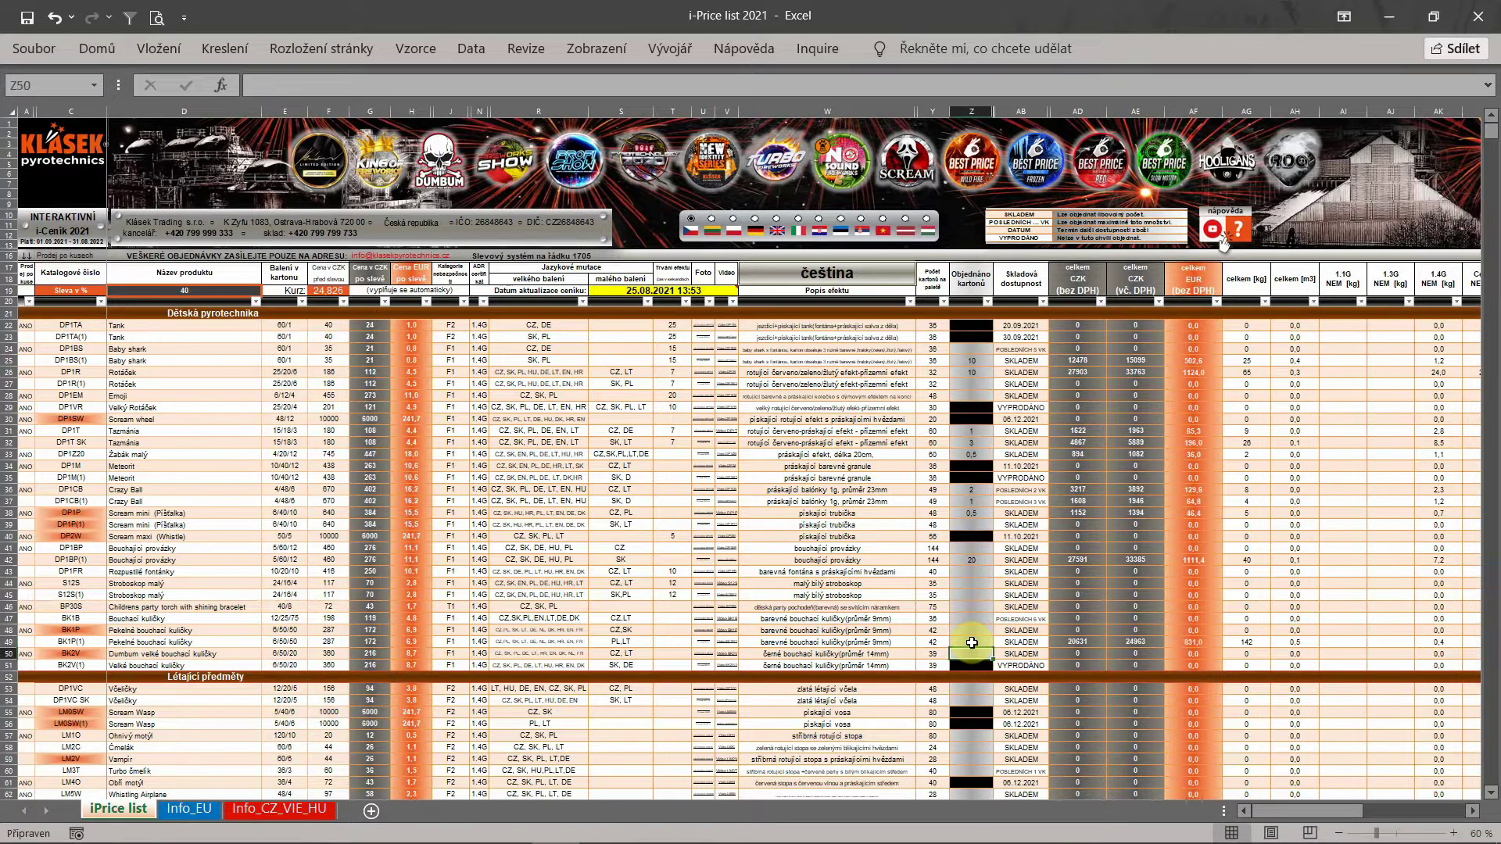
- Look through the product sections down to Fontány and examine the prices of the RDG1 items under Dýmovnice s pákovou roznětkou
{"action": "scroll", "coordinate": [1079, 588], "scroll_direction": "down", "scroll_amount": 1}
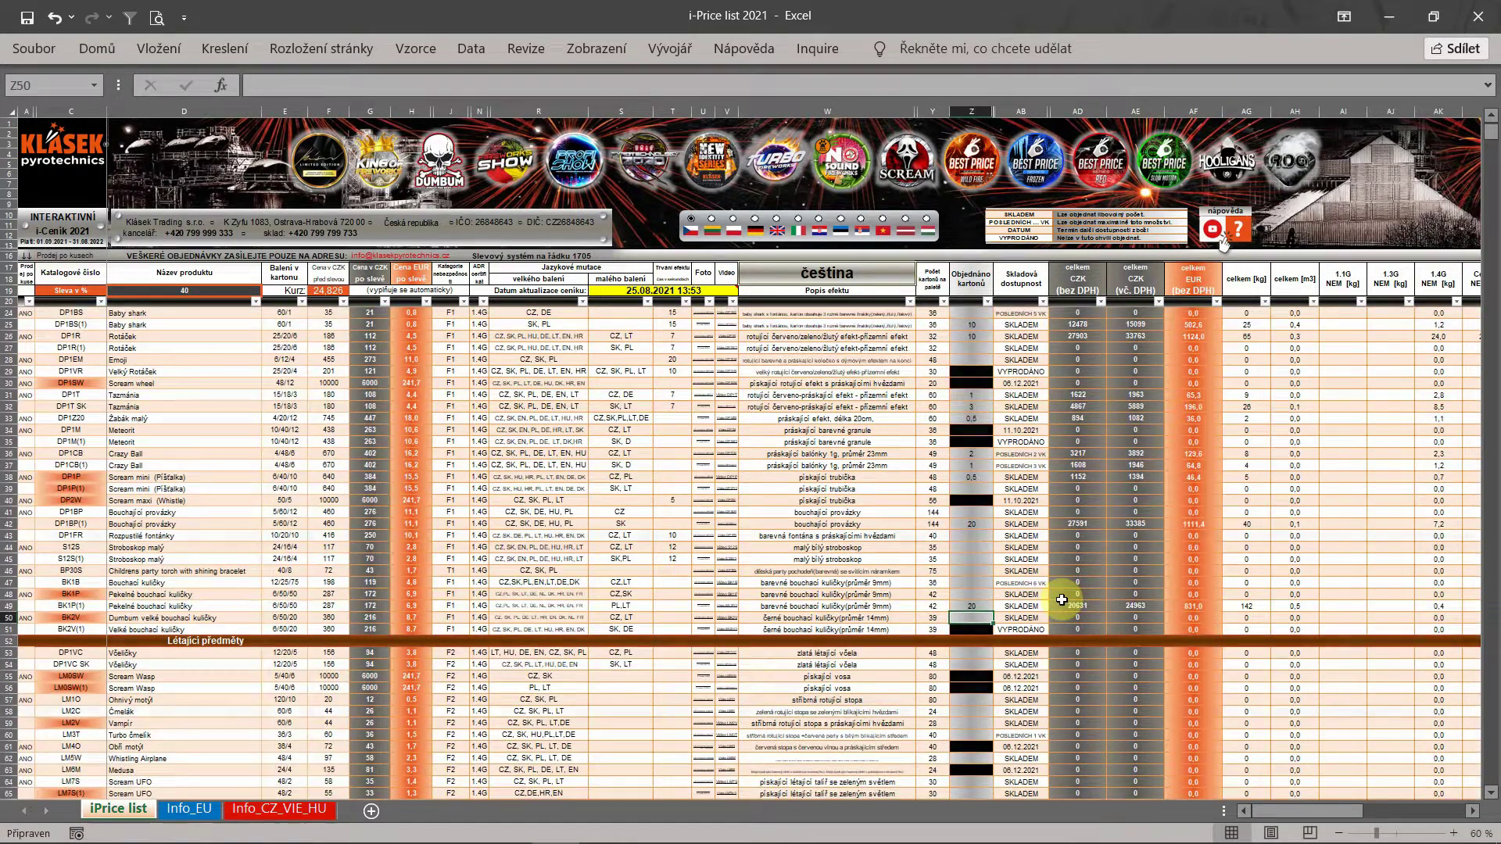
{"action": "scroll", "coordinate": [1061, 599], "scroll_direction": "down", "scroll_amount": 5}
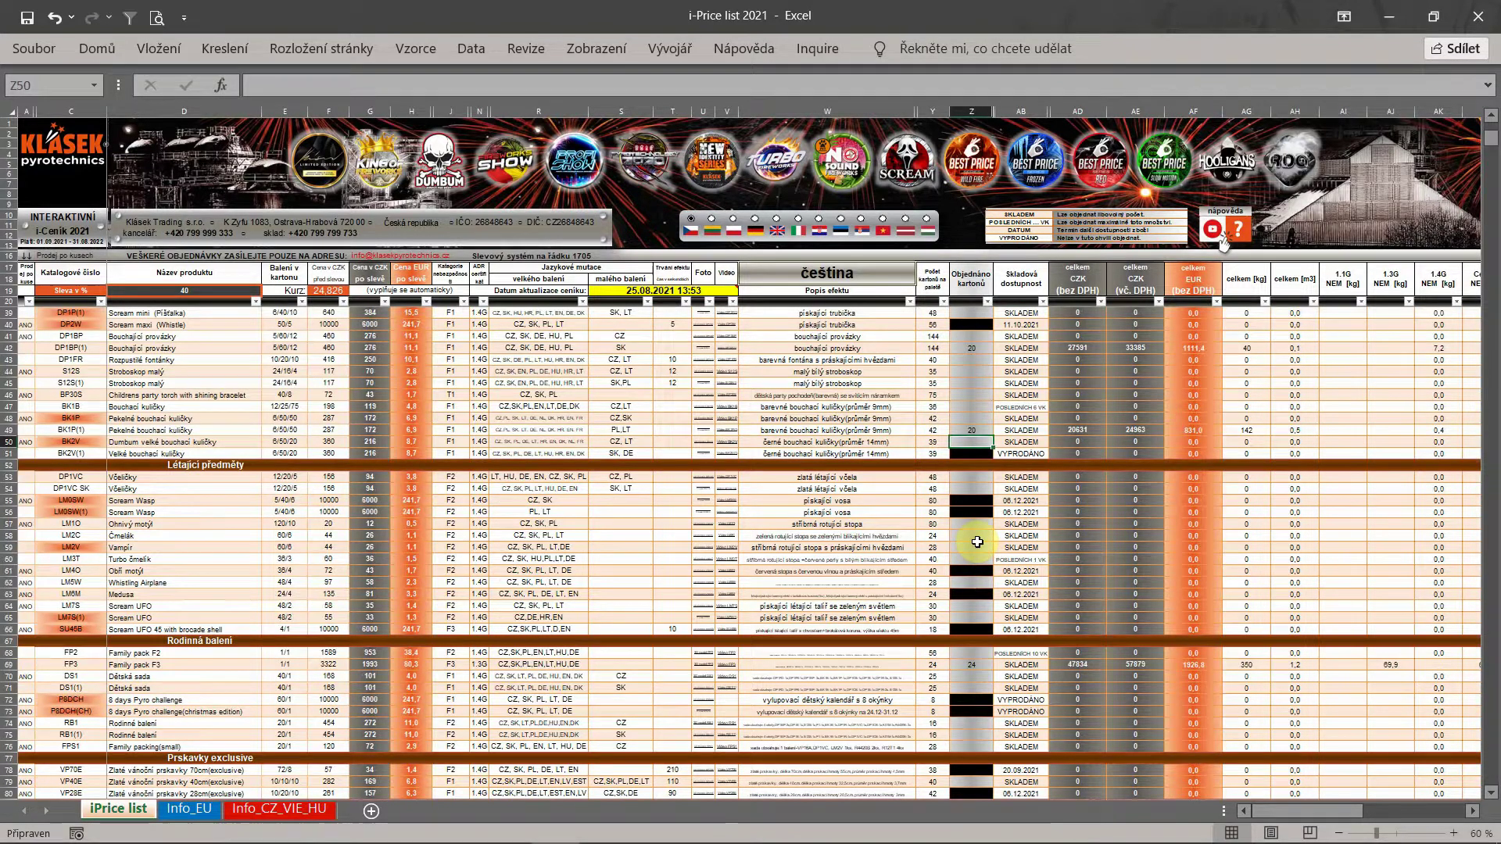
{"action": "scroll", "coordinate": [977, 542], "scroll_direction": "down", "scroll_amount": 16}
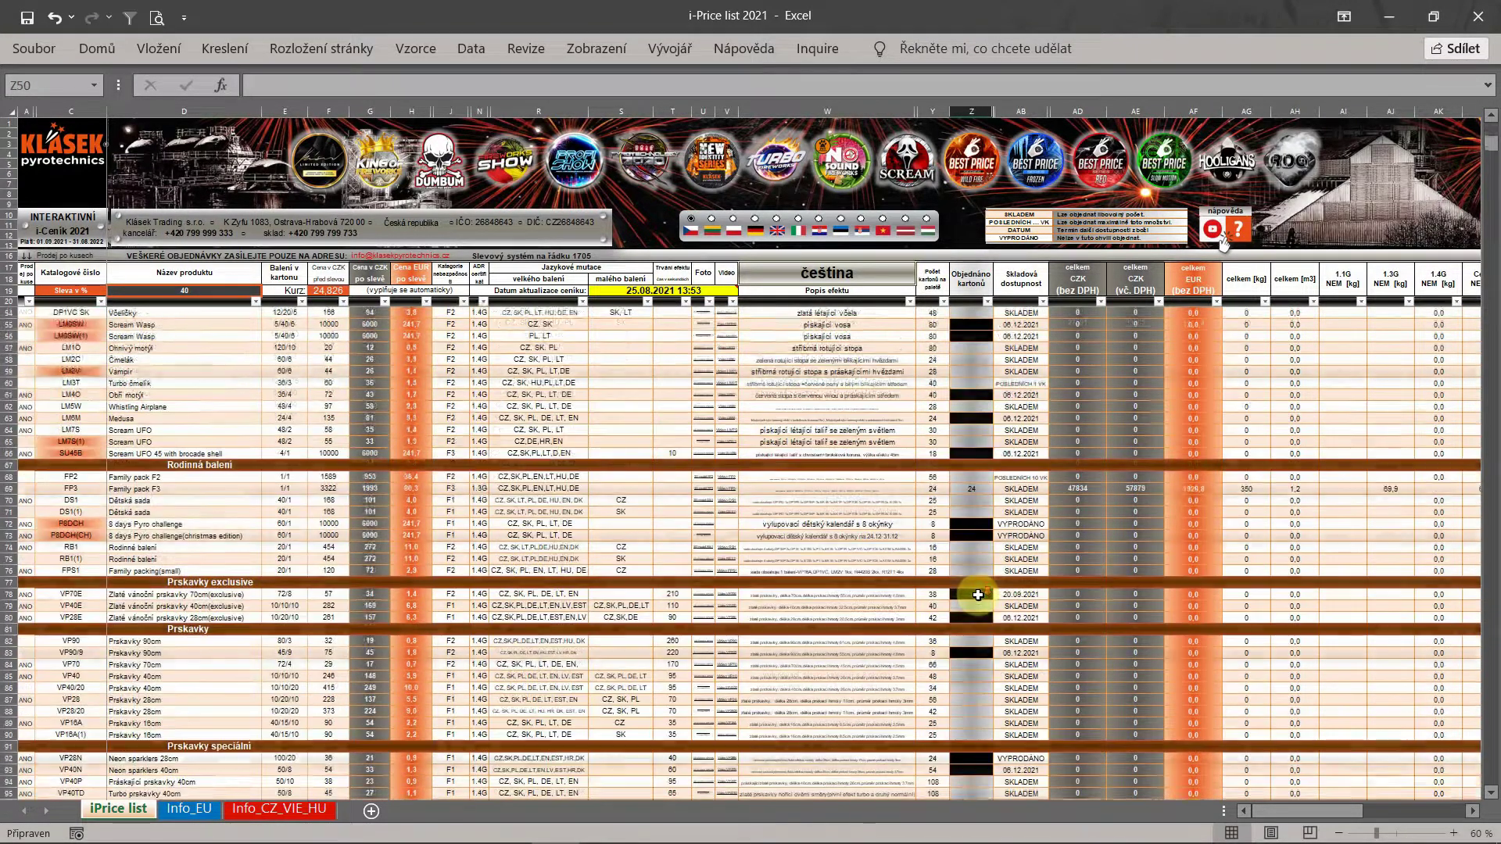
{"action": "scroll", "coordinate": [977, 596], "scroll_direction": "down", "scroll_amount": 12}
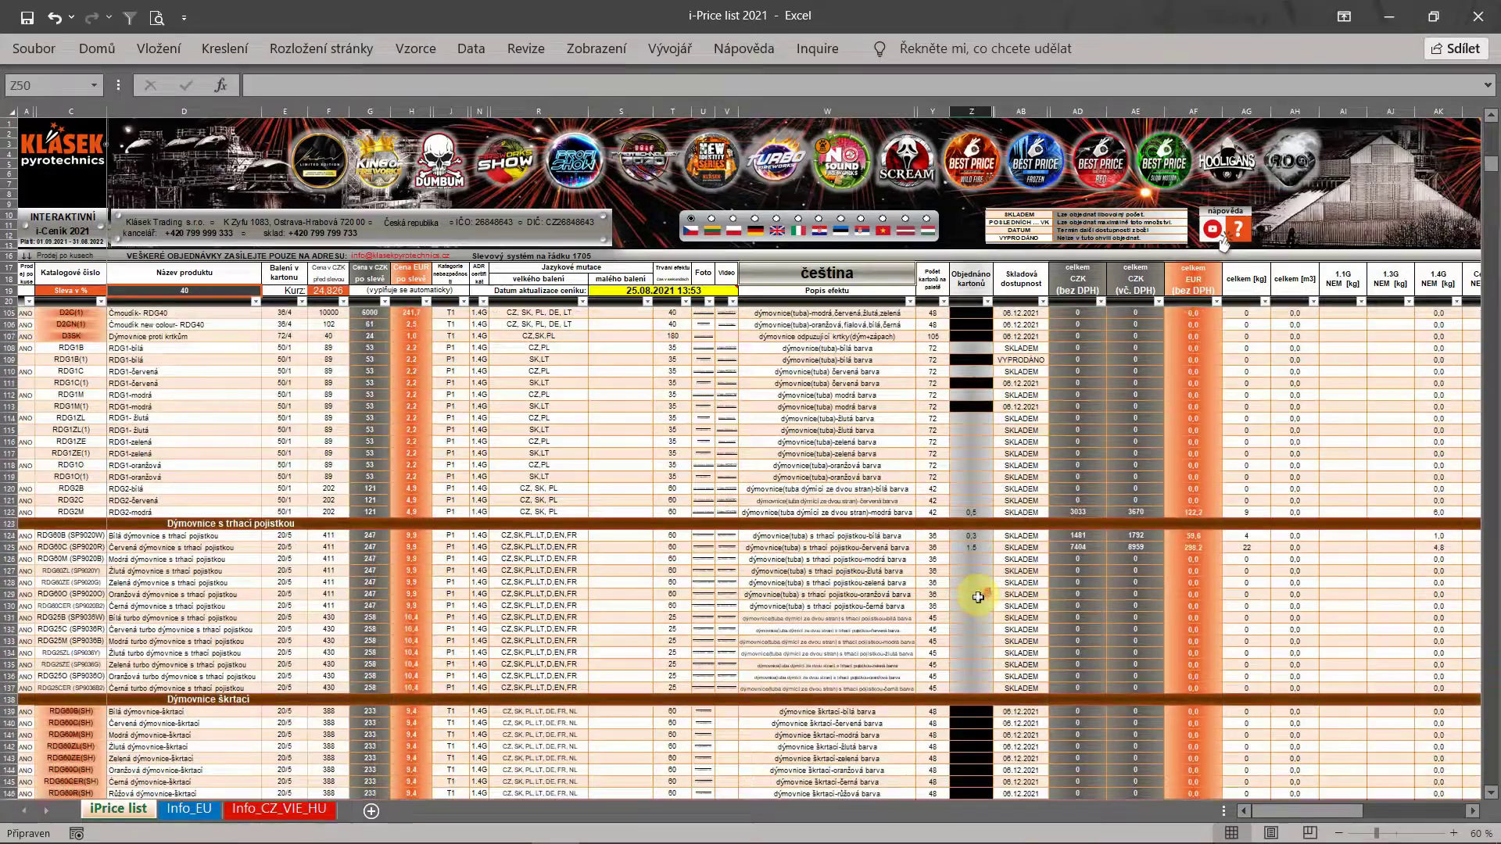
{"action": "scroll", "coordinate": [977, 600], "scroll_direction": "down", "scroll_amount": 5}
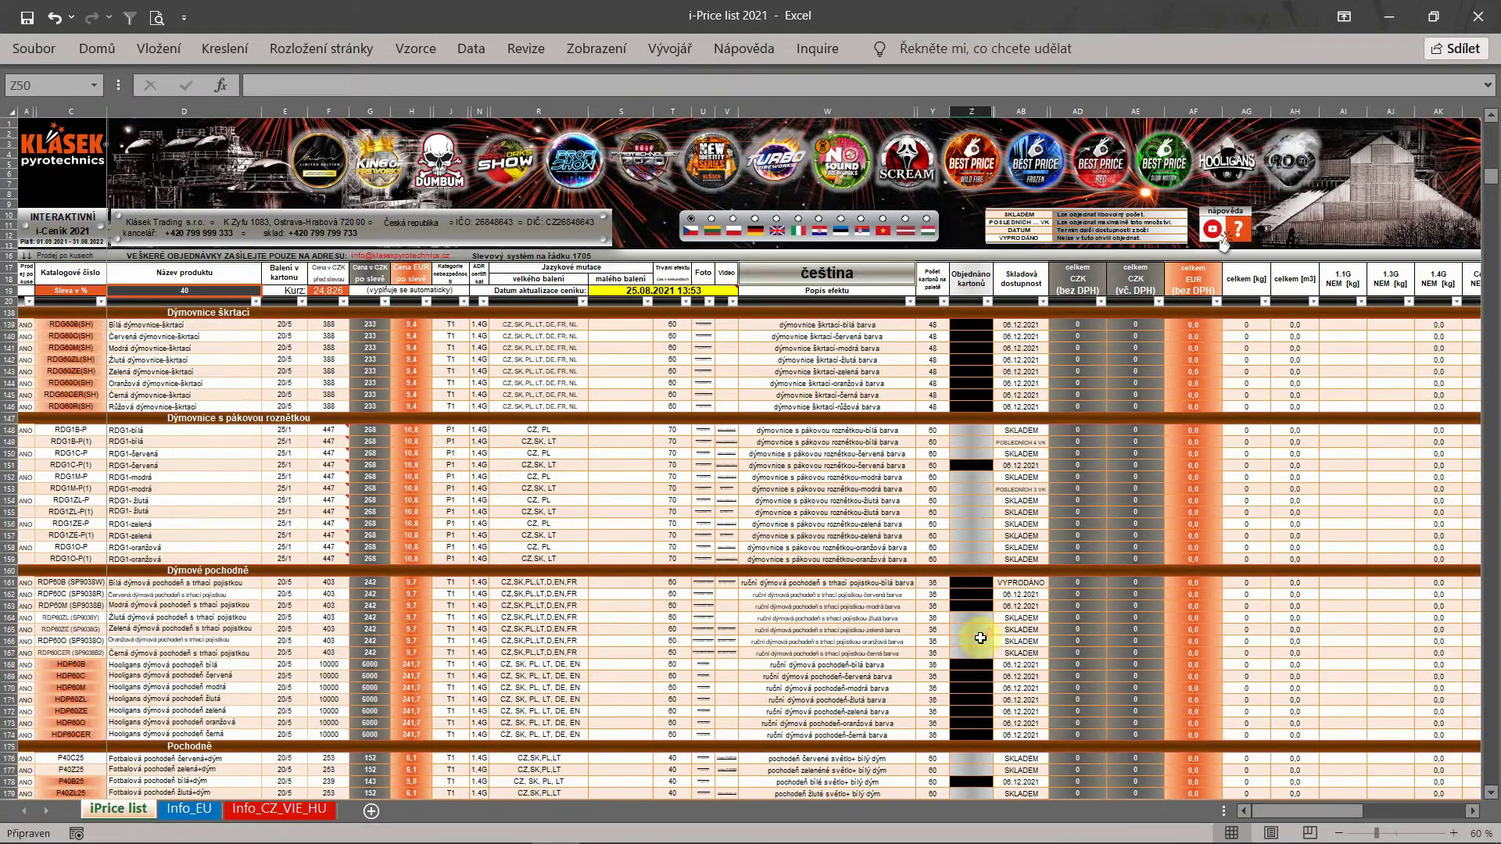
{"action": "scroll", "coordinate": [980, 638], "scroll_direction": "down", "scroll_amount": 4}
{"action": "scroll", "coordinate": [978, 673], "scroll_direction": "down", "scroll_amount": 4}
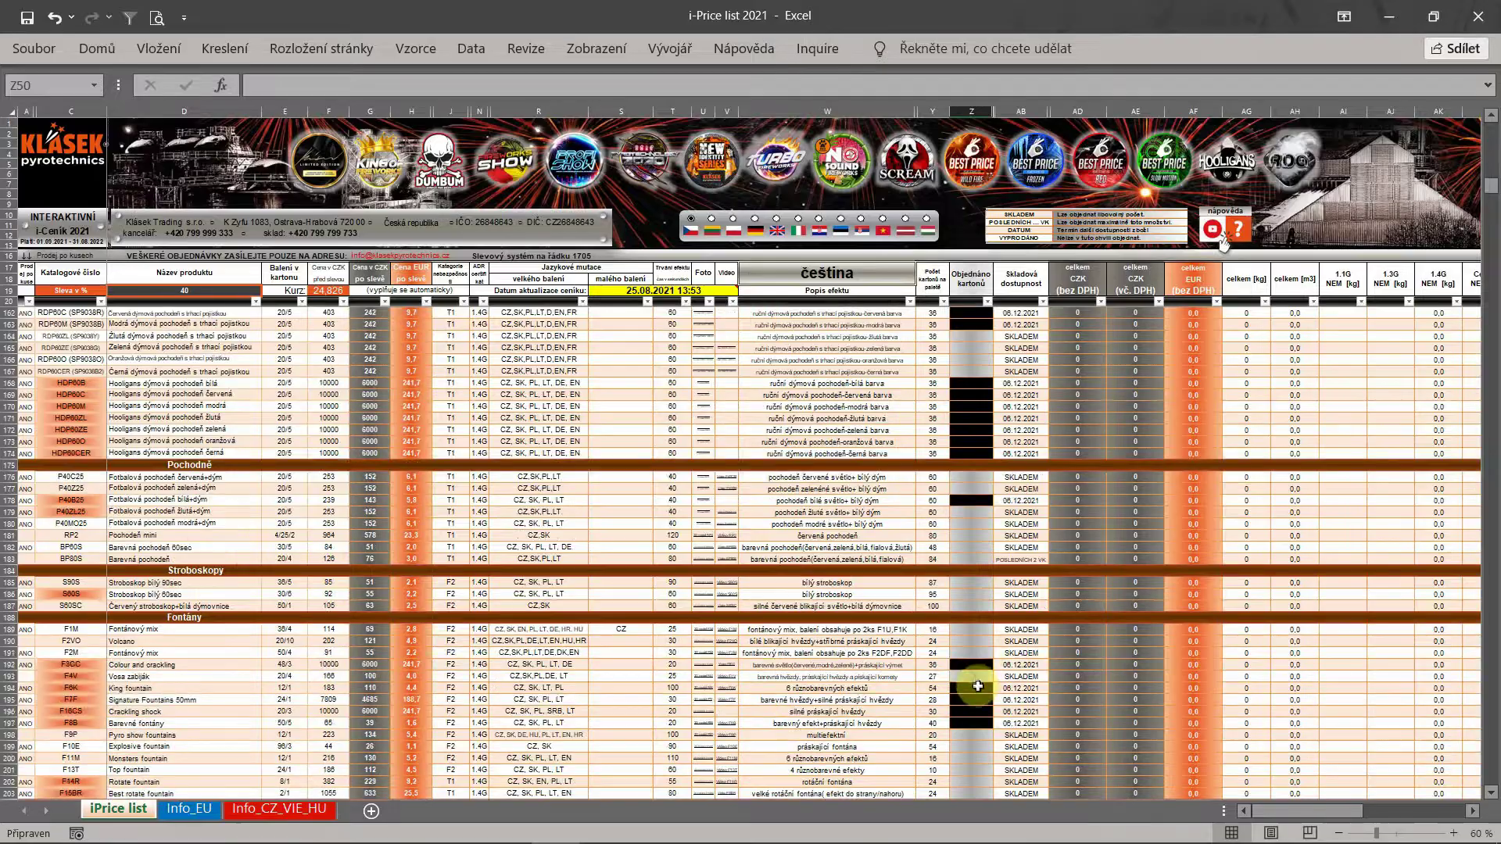
{"action": "scroll", "coordinate": [213, 466], "scroll_direction": "up", "scroll_amount": 13}
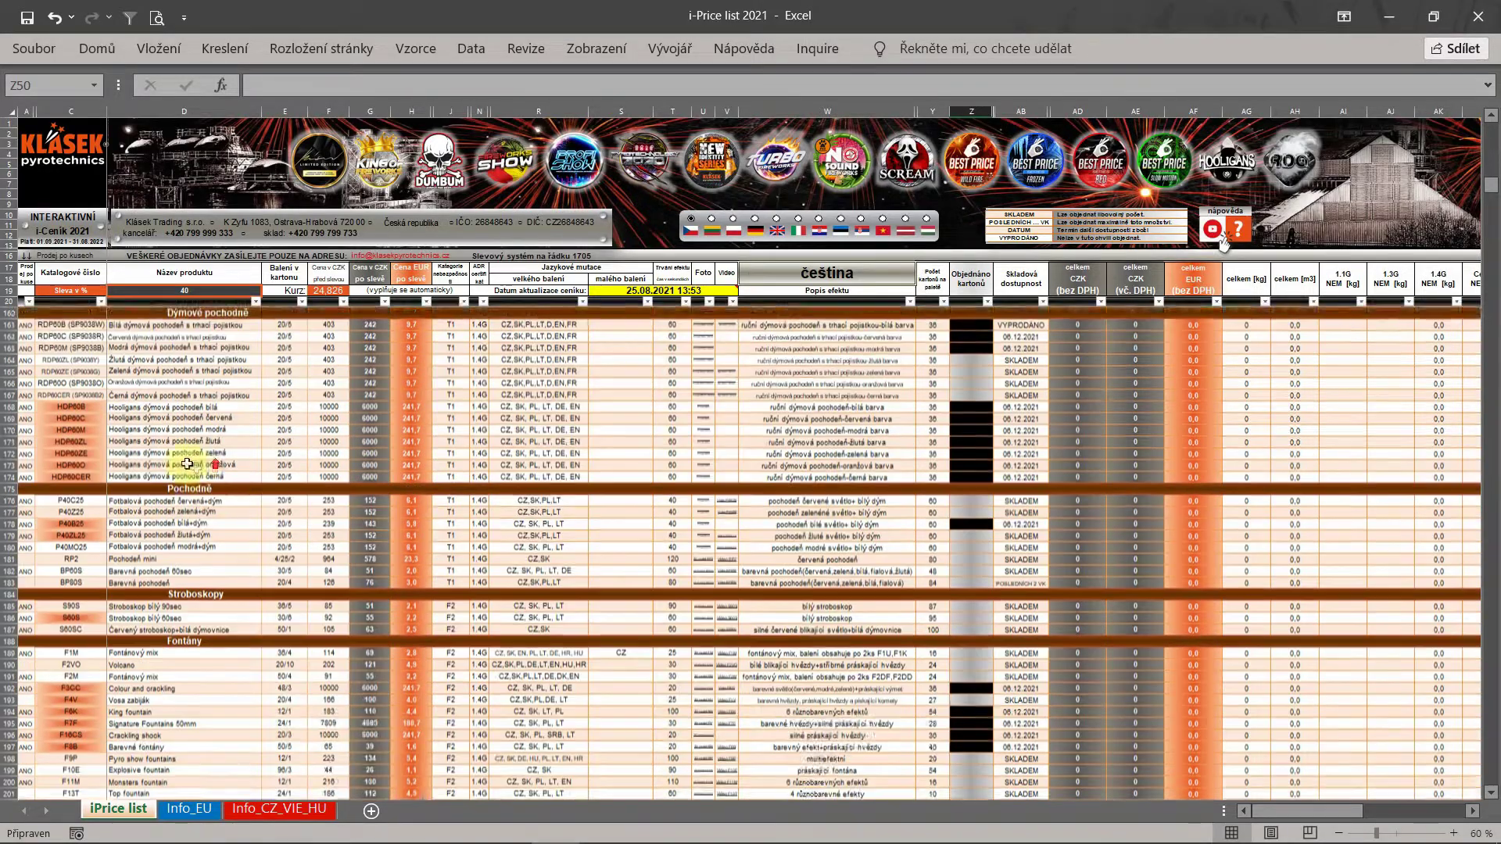
{"action": "scroll", "coordinate": [184, 463], "scroll_direction": "up", "scroll_amount": 11}
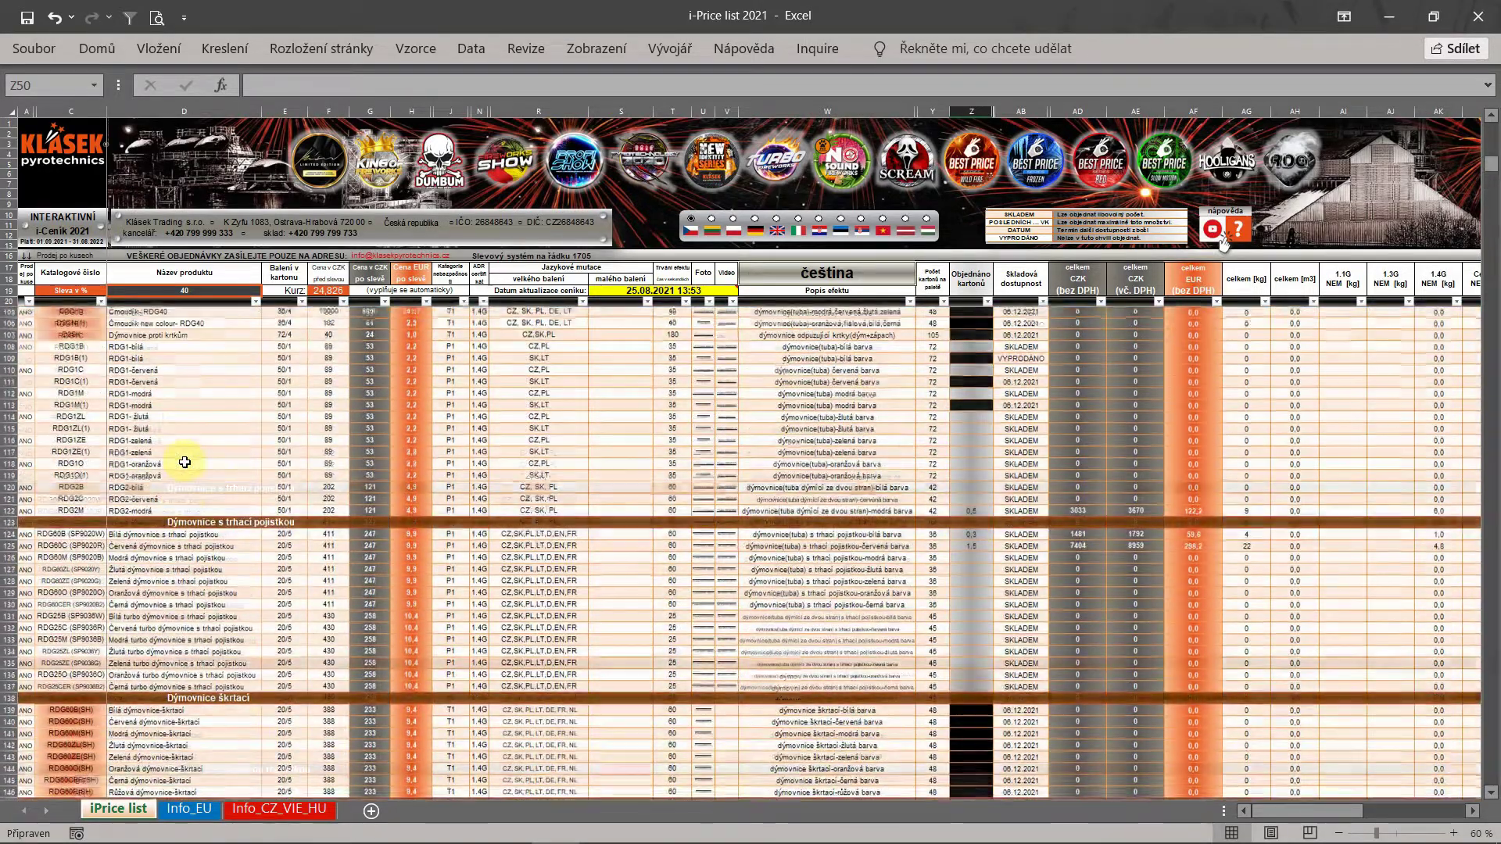
{"action": "scroll", "coordinate": [184, 463], "scroll_direction": "down", "scroll_amount": 12}
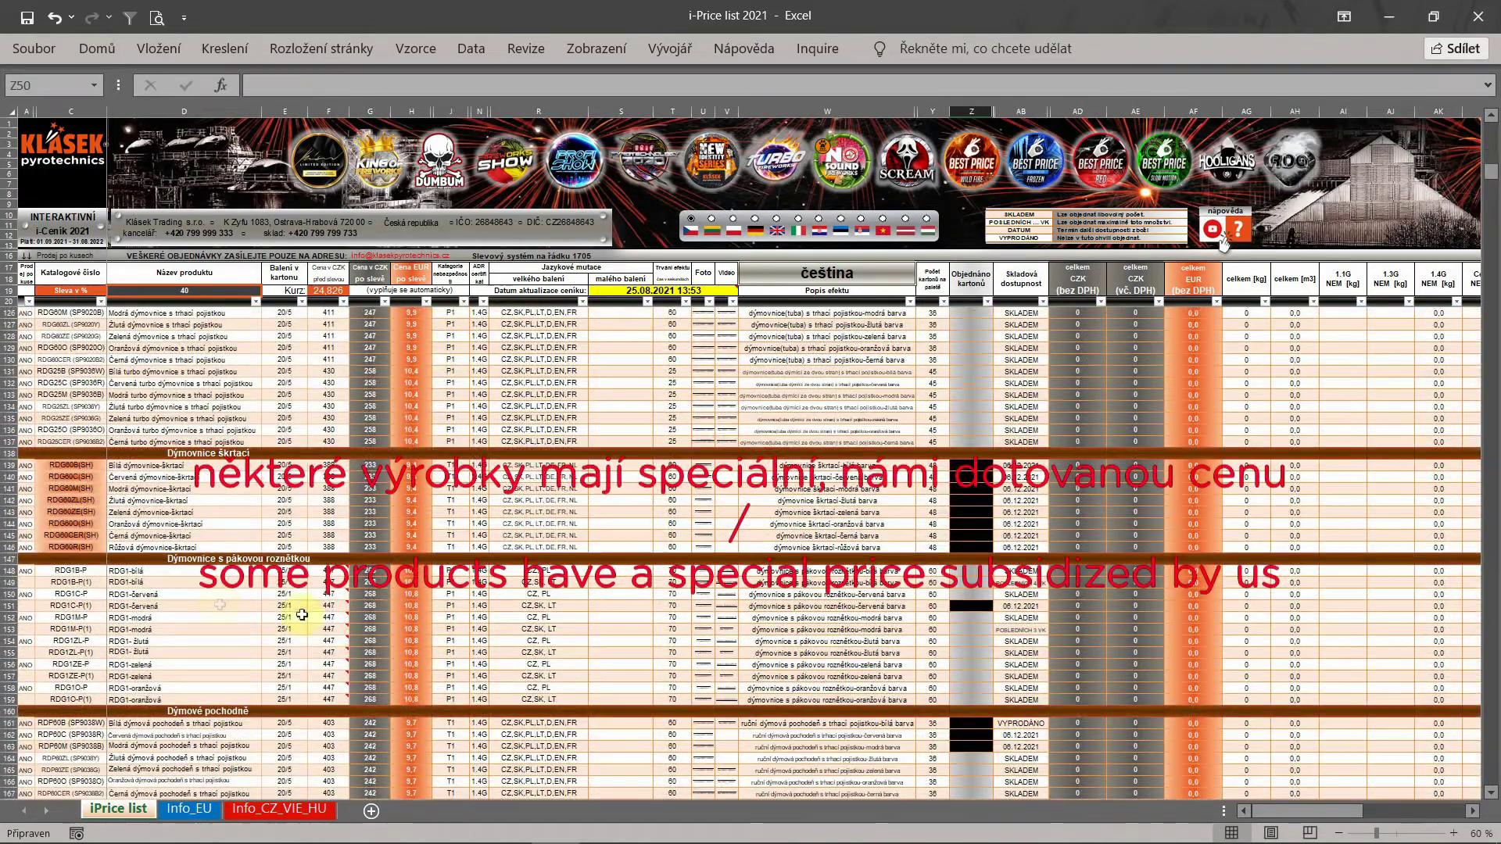
{"action": "mouse_move", "coordinate": [331, 600]}
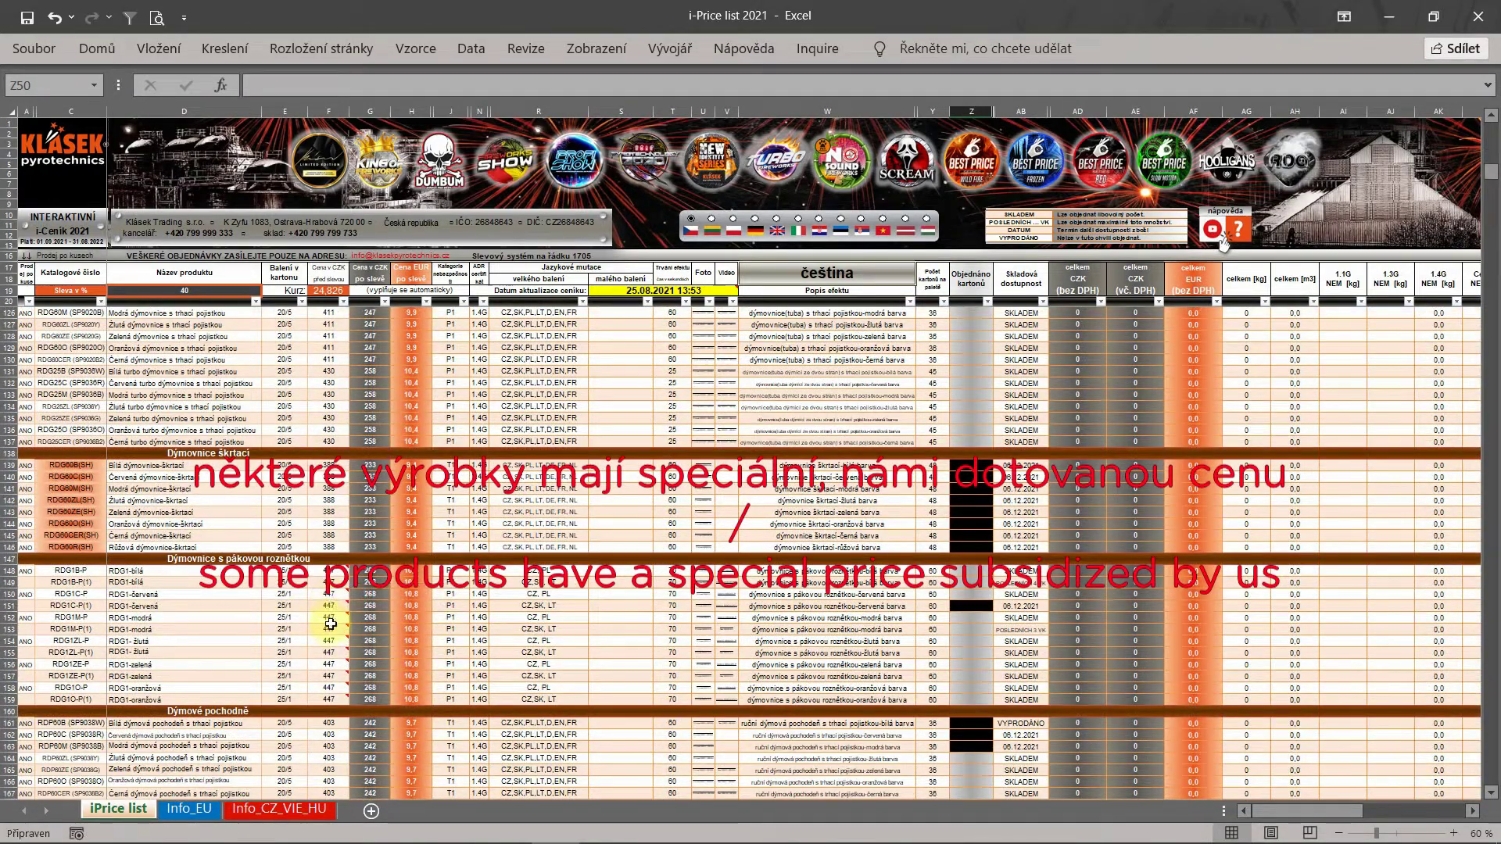
{"action": "mouse_move", "coordinate": [331, 628]}
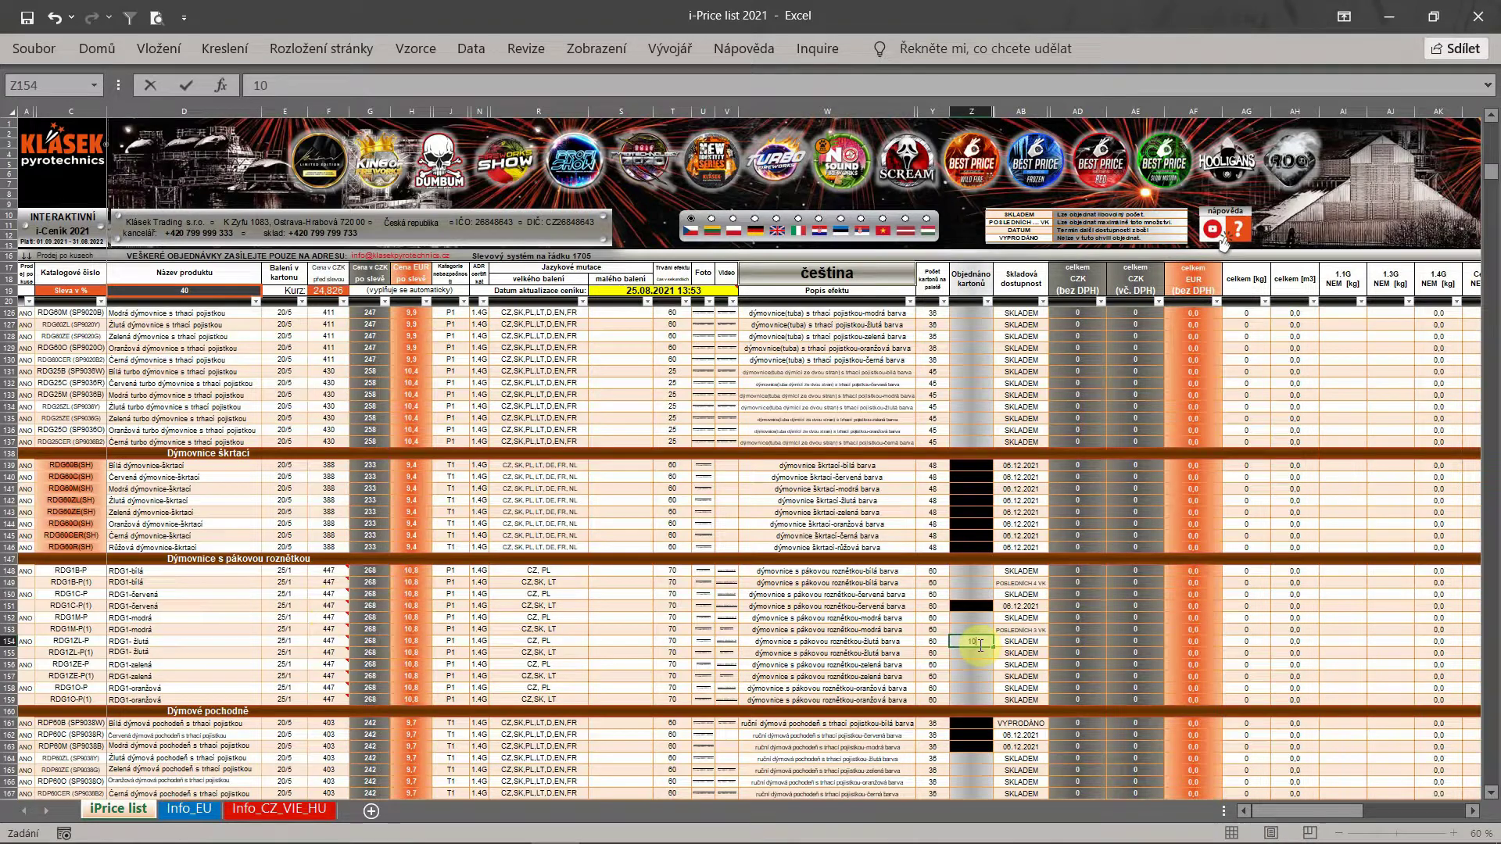
- Order 10 cartons each of RDG1ZL-P, RDG1ZL-P(1) and RDG1ZE-P in cells Z154 to Z156
{"action": "key", "text": "Return"}
{"action": "type", "text": "10"}
{"action": "key", "text": "Return"}
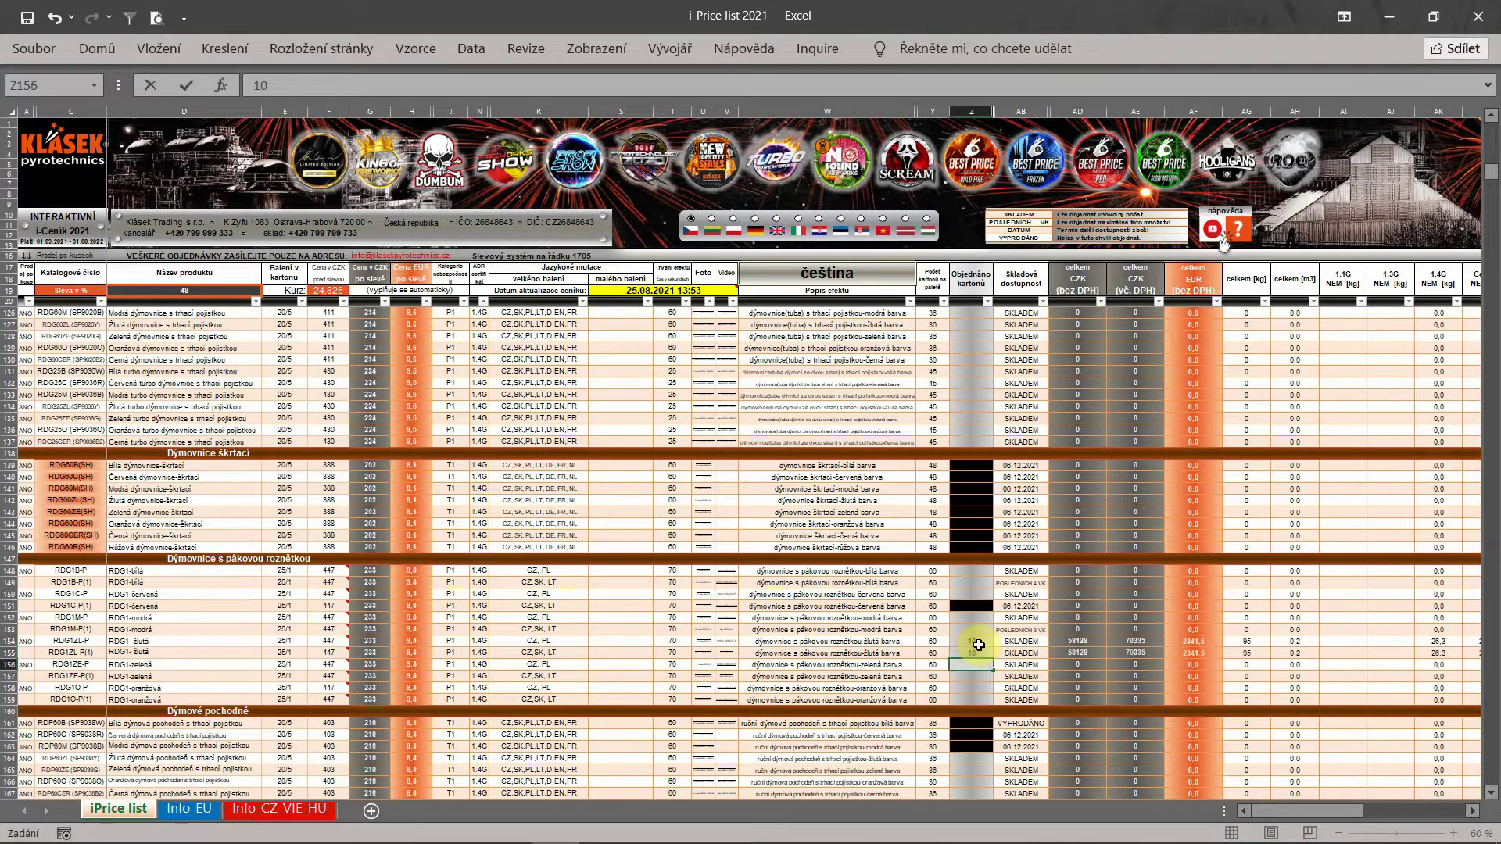
{"action": "key", "text": "Return"}
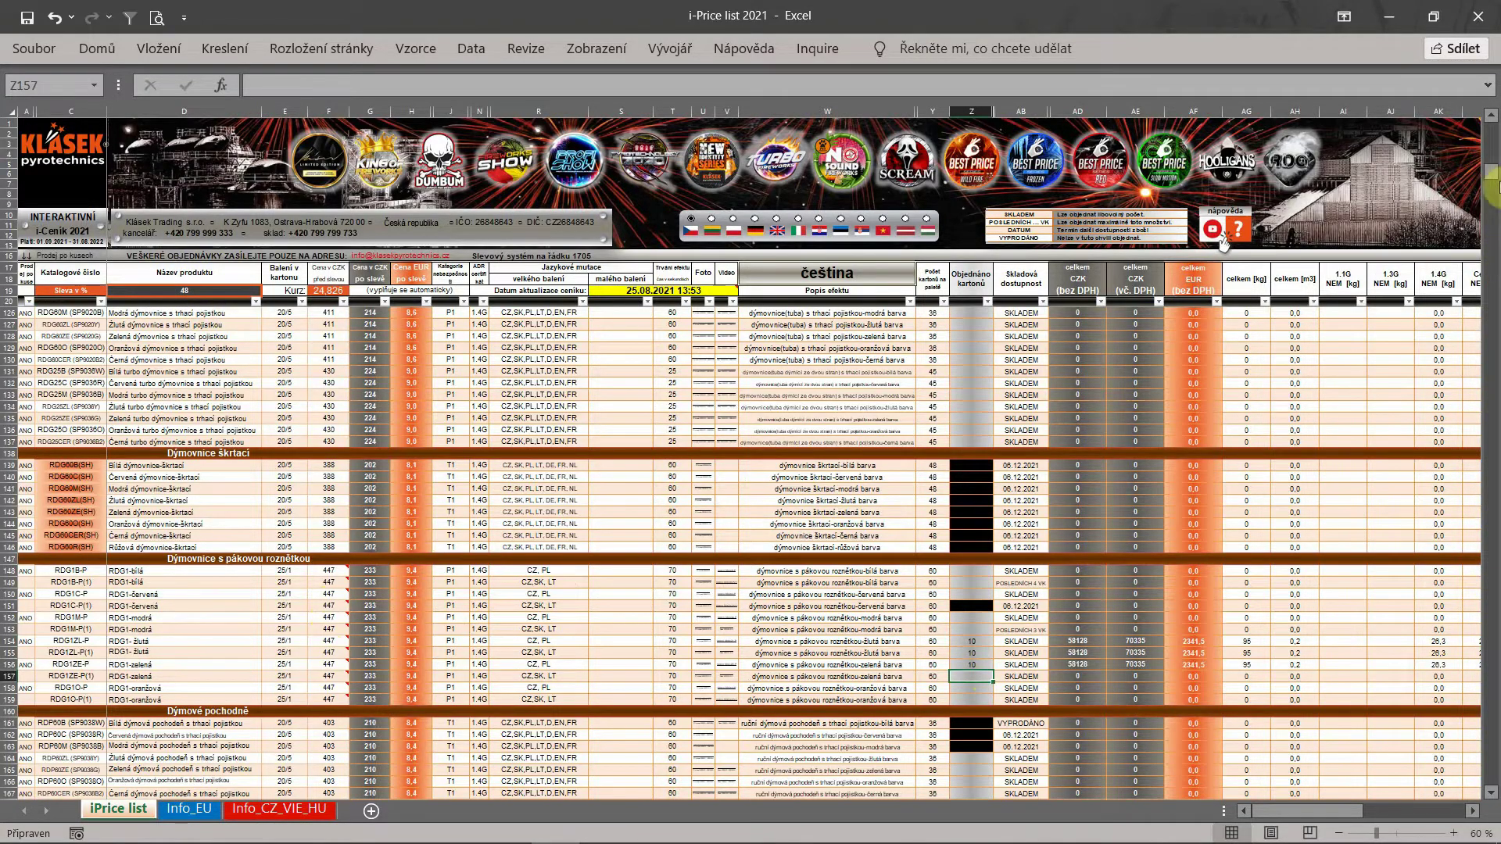
- Filter the Objednáno kartonů column to exclude blanks (Prázdné) and review the ordered items with their summary
{"action": "scroll", "coordinate": [990, 327], "scroll_direction": "down", "scroll_amount": 20}
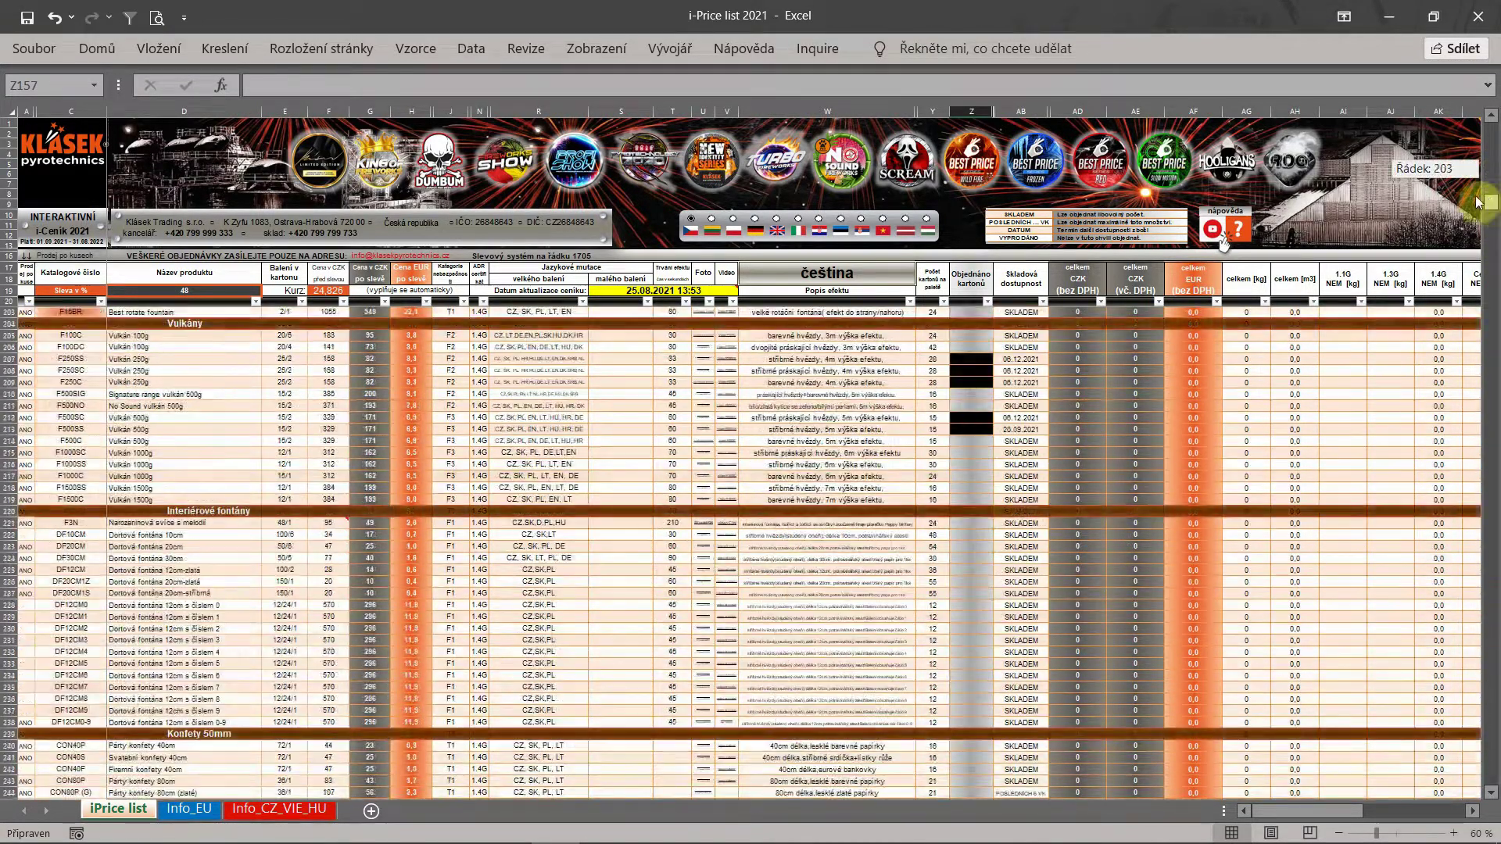
{"action": "left_click", "coordinate": [988, 302]}
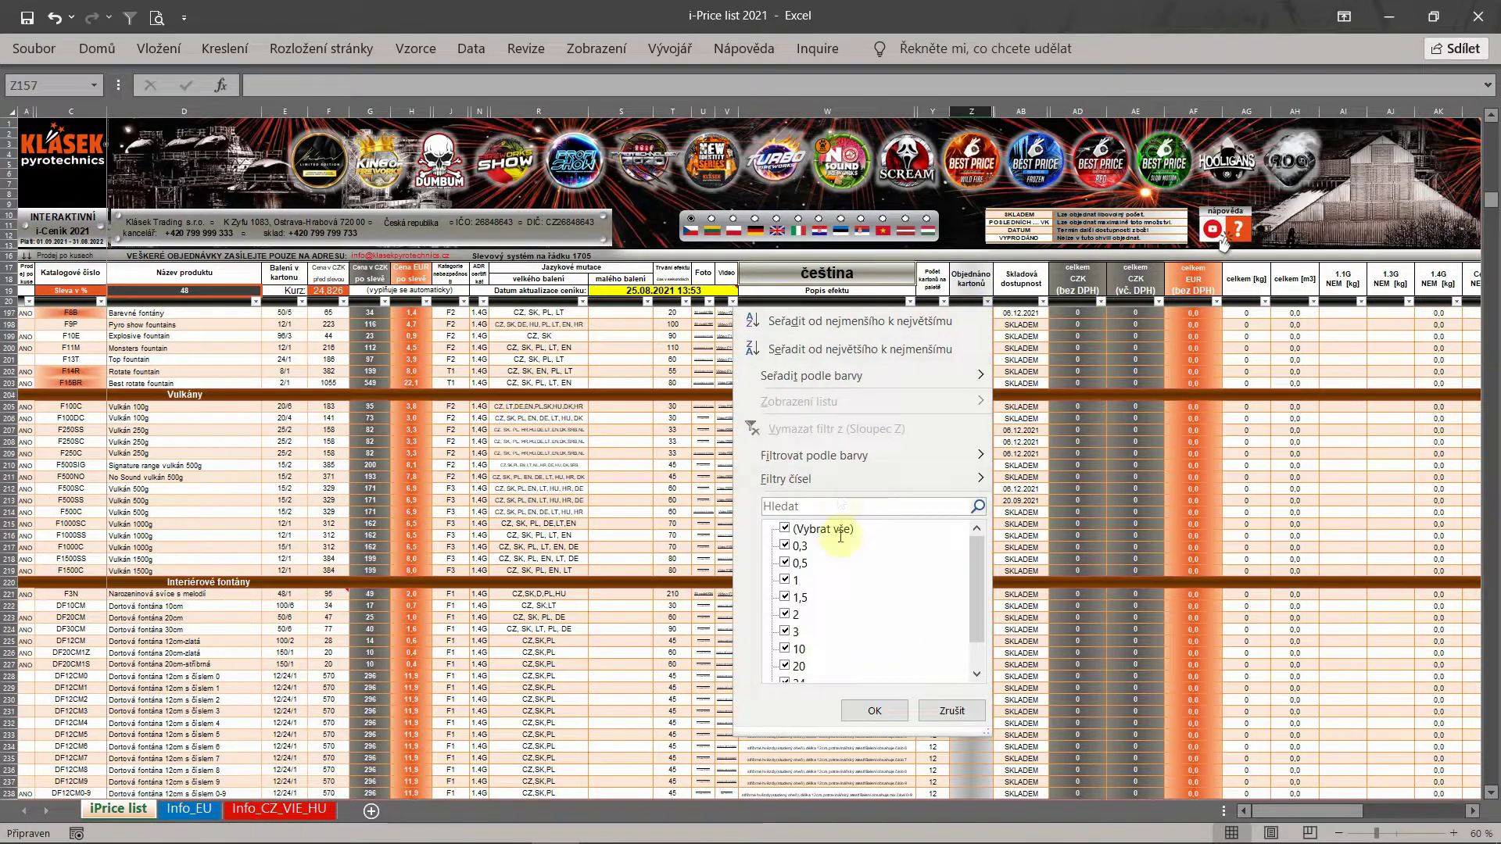
{"action": "scroll", "coordinate": [985, 622], "scroll_direction": "down", "scroll_amount": 2}
{"action": "left_click", "coordinate": [828, 668]}
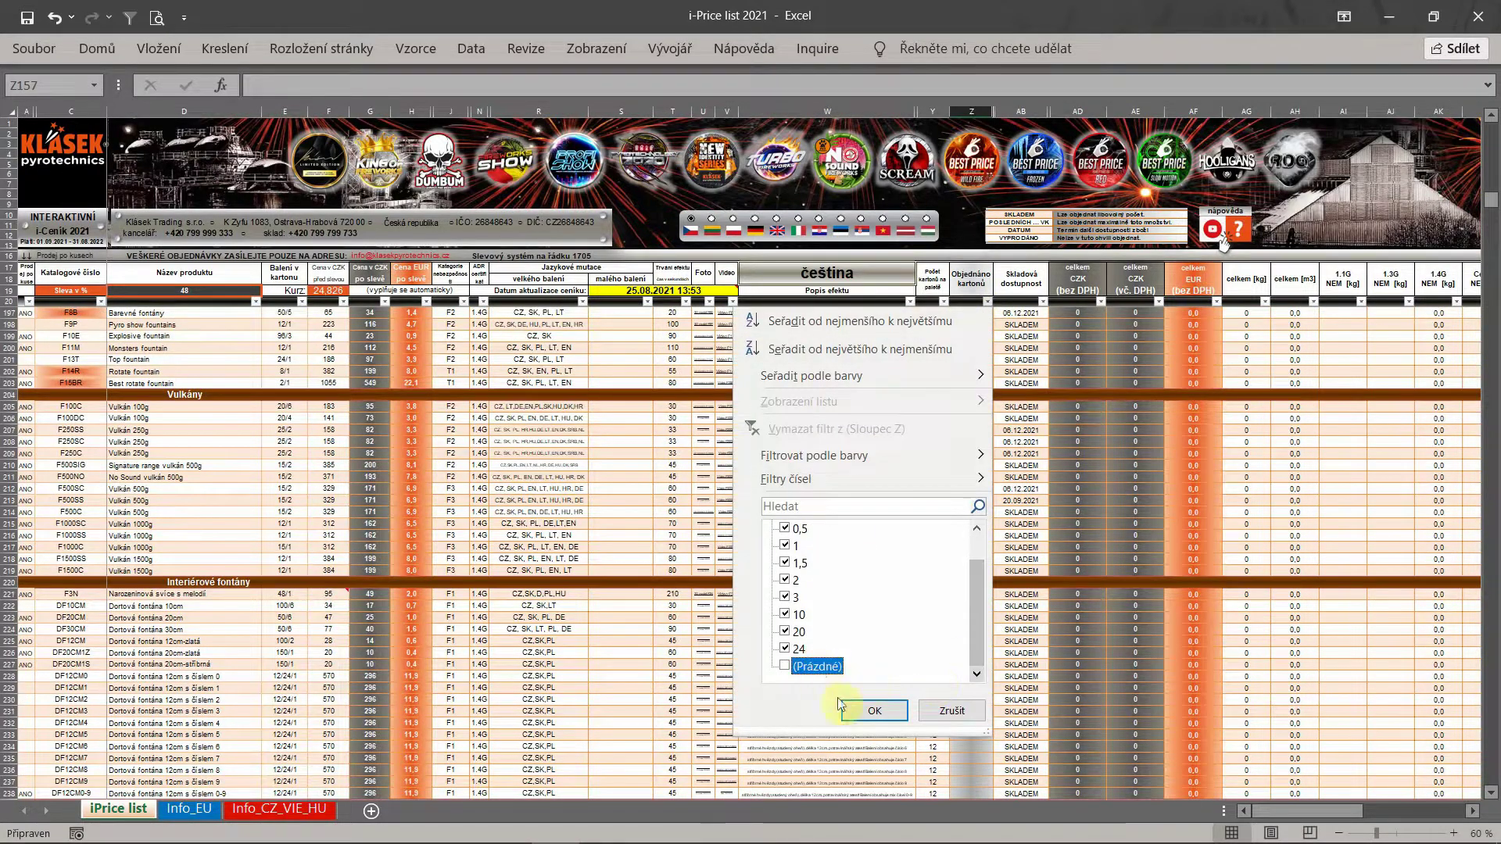
{"action": "left_click", "coordinate": [862, 713]}
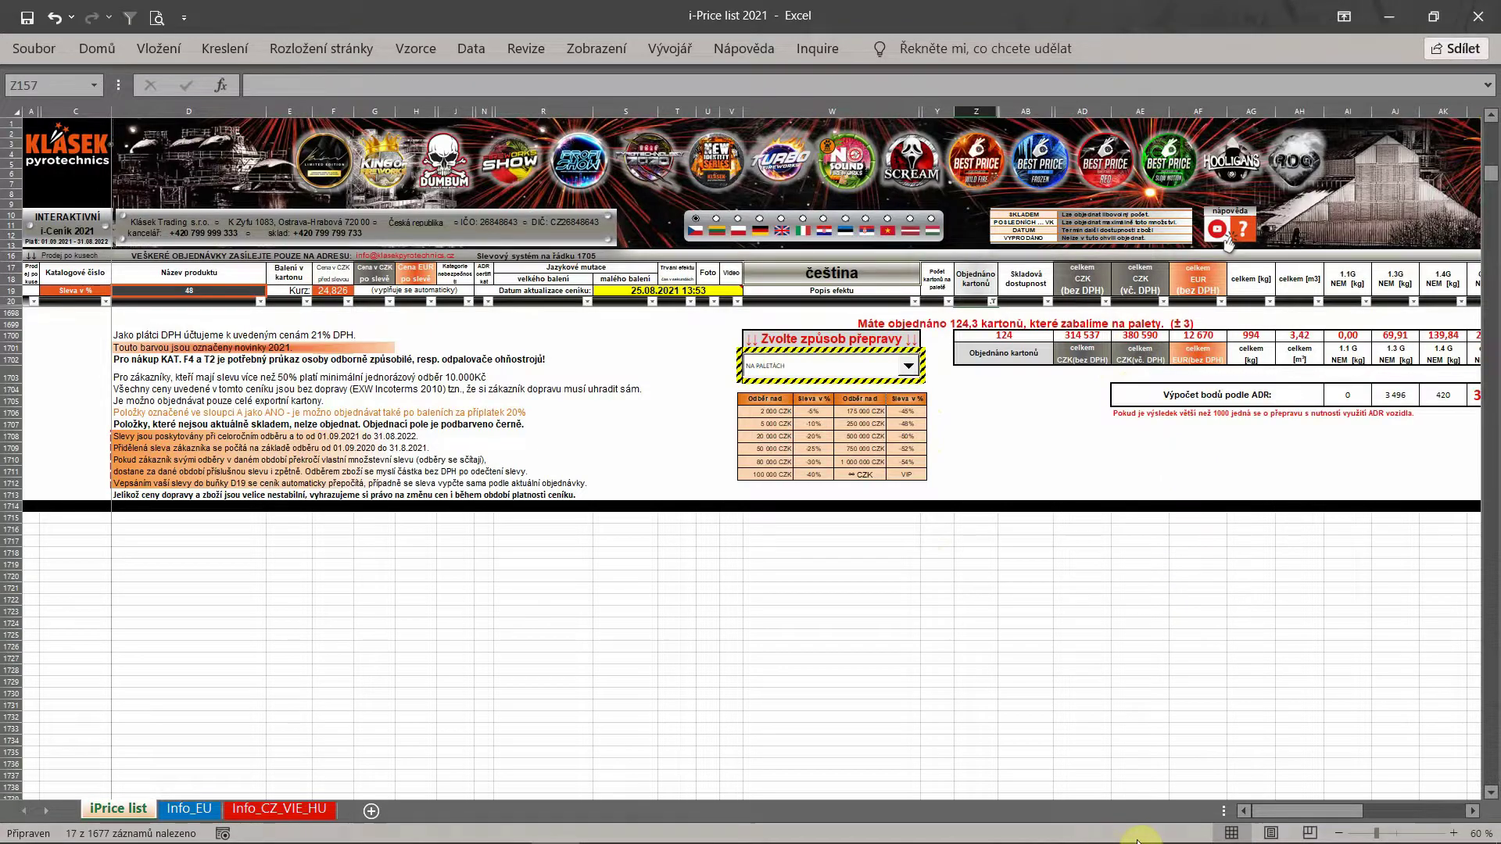
{"action": "mouse_move", "coordinate": [1316, 810]}
{"action": "left_mouse_down"}
{"action": "mouse_move", "coordinate": [1344, 809]}
{"action": "mouse_move", "coordinate": [1320, 810]}
{"action": "left_mouse_up"}
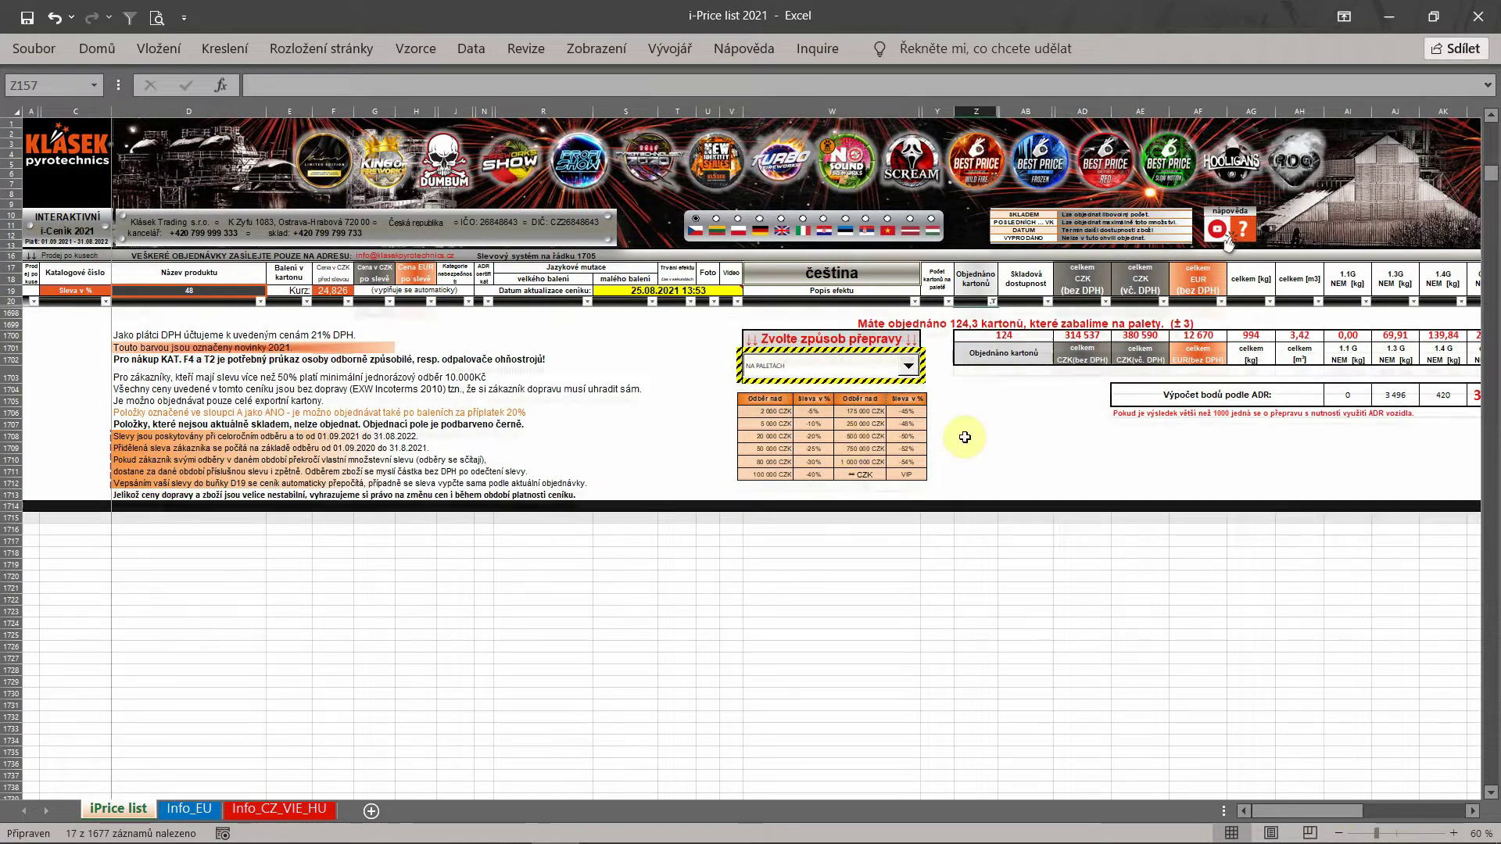
{"action": "scroll", "coordinate": [965, 436], "scroll_direction": "up", "scroll_amount": 3}
{"action": "scroll", "coordinate": [965, 435], "scroll_direction": "up", "scroll_amount": 3}
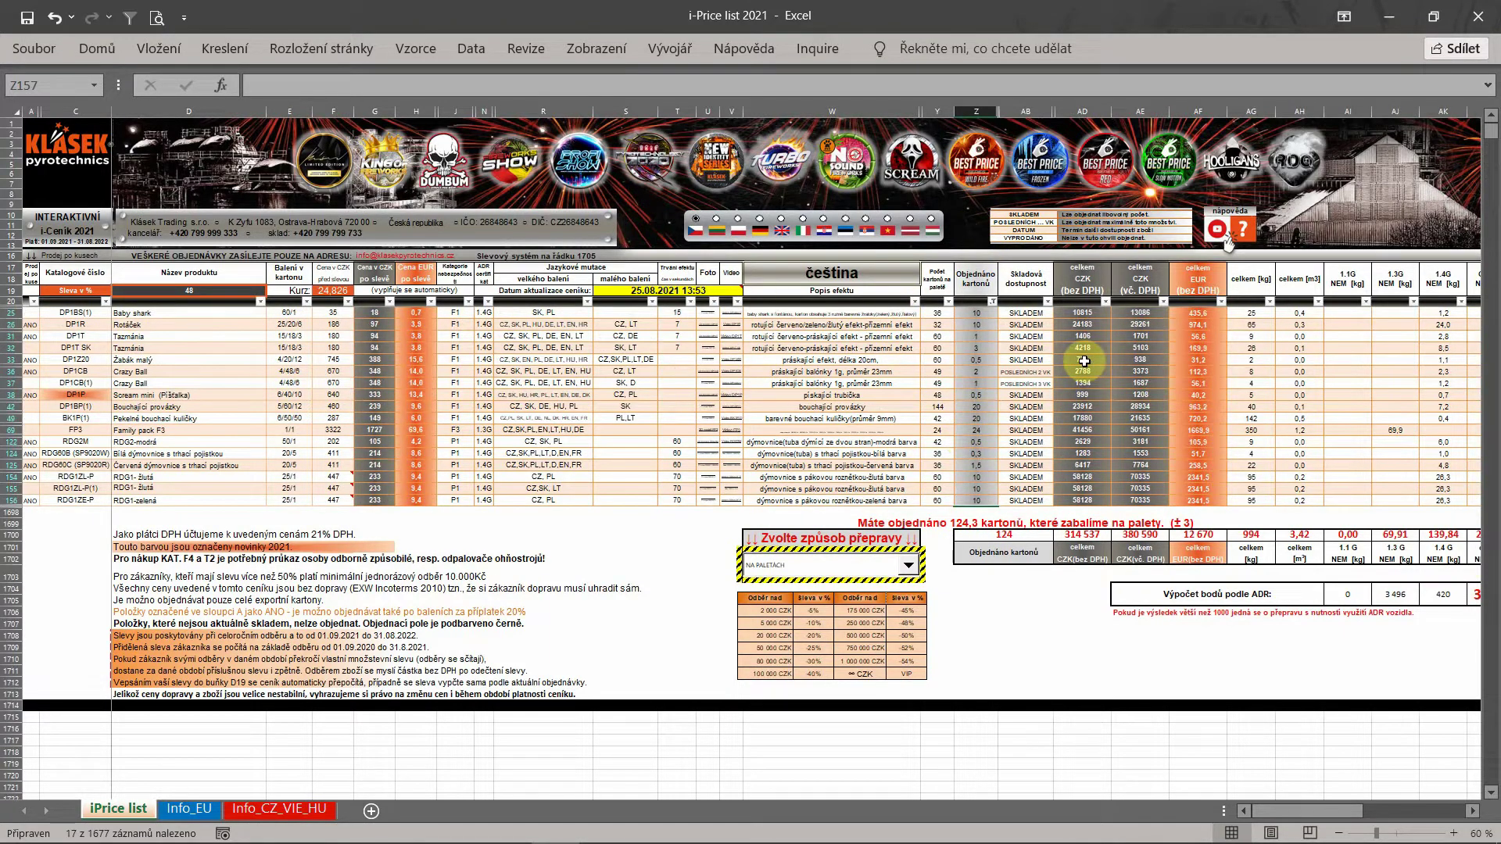
- Share the workbook as an e-mail attachment and address the message to Klásek Trading's suggested info contact
{"action": "left_click", "coordinate": [34, 48]}
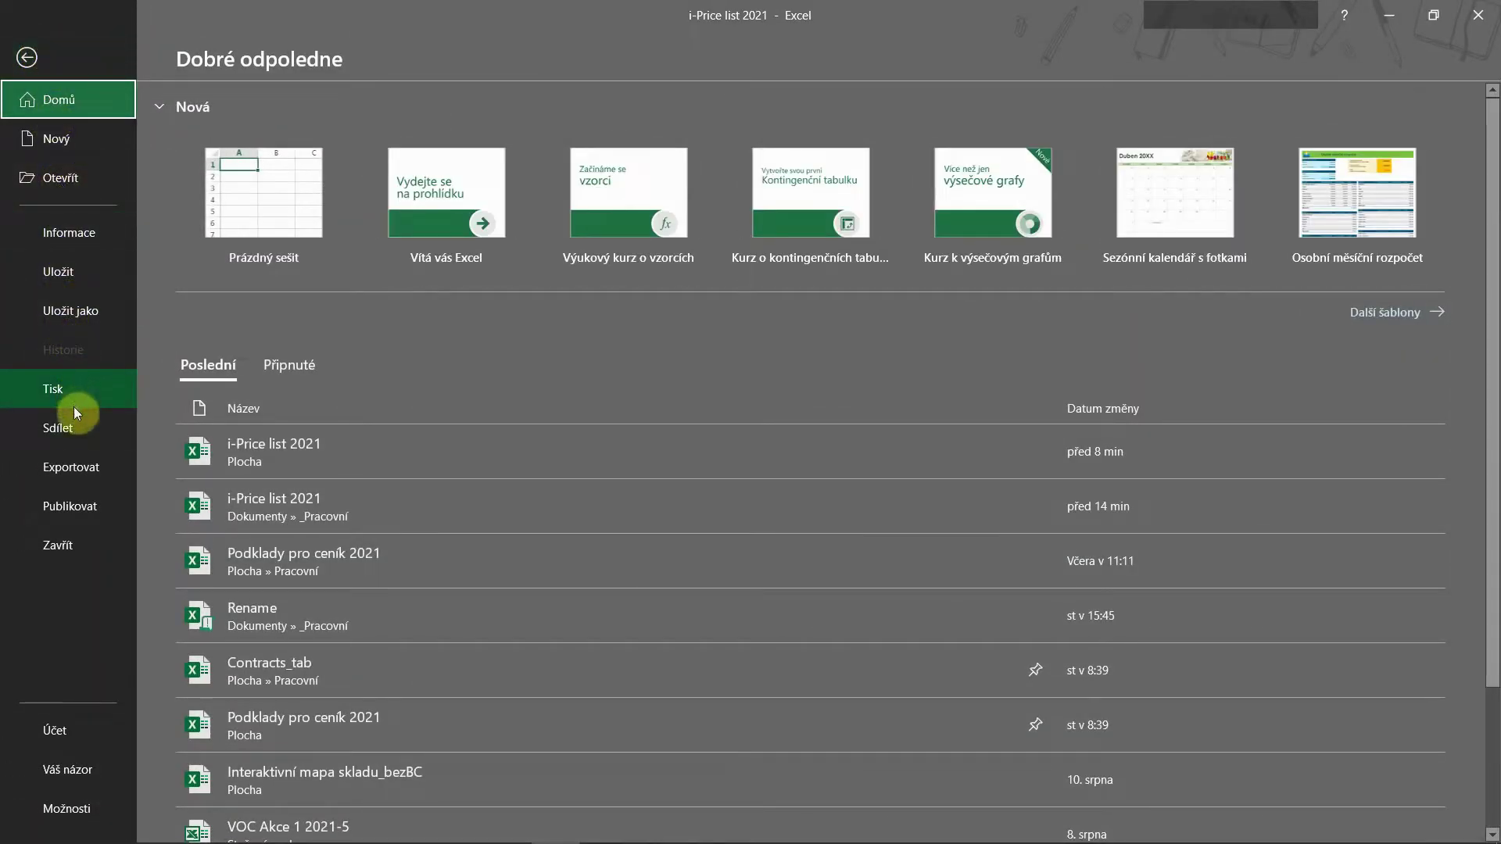
{"action": "left_click", "coordinate": [79, 427]}
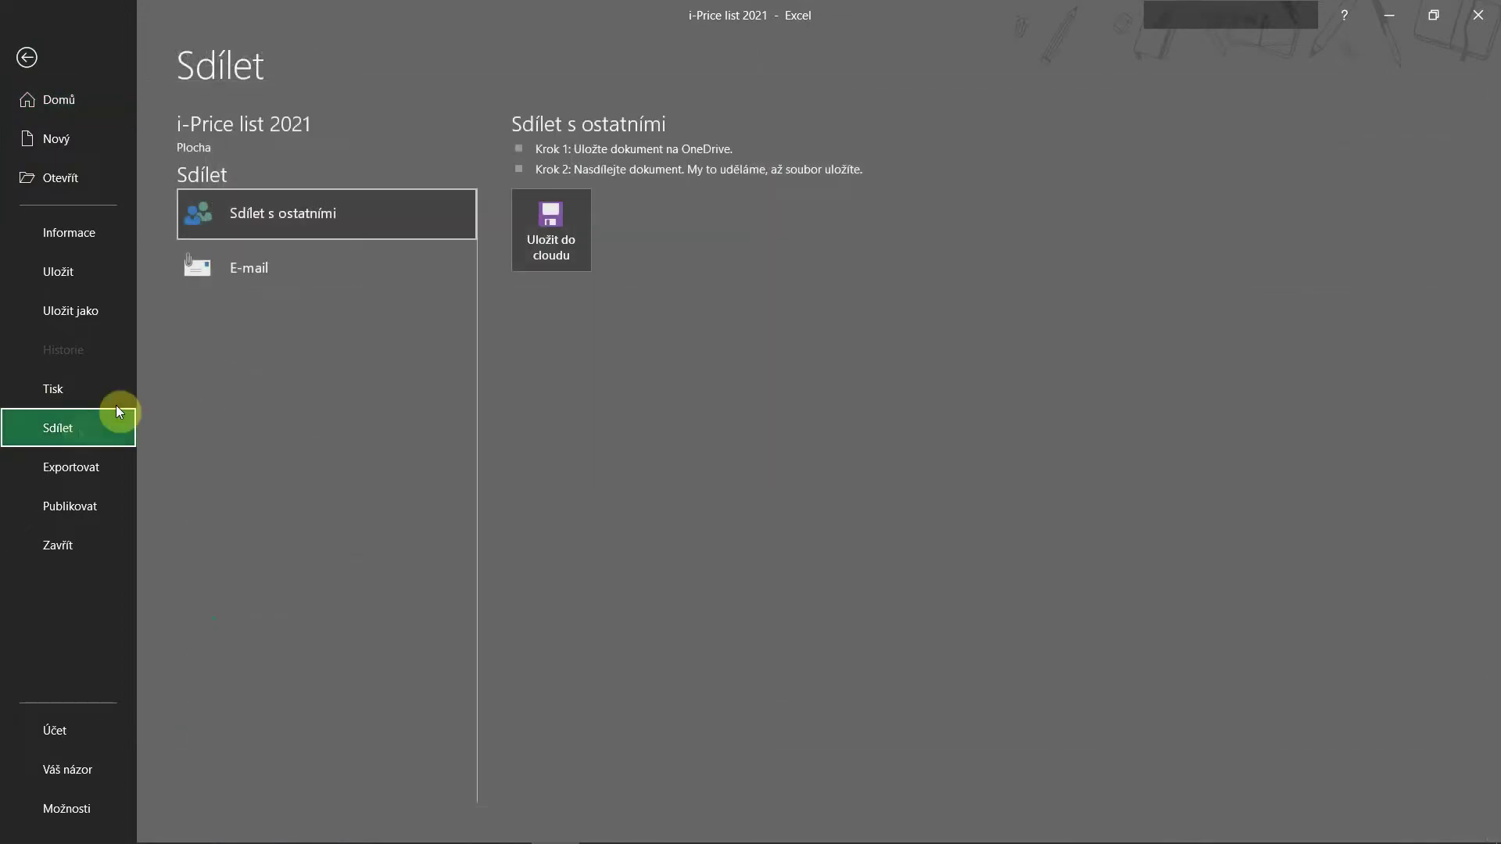
{"action": "left_click", "coordinate": [286, 274]}
{"action": "left_click", "coordinate": [591, 229]}
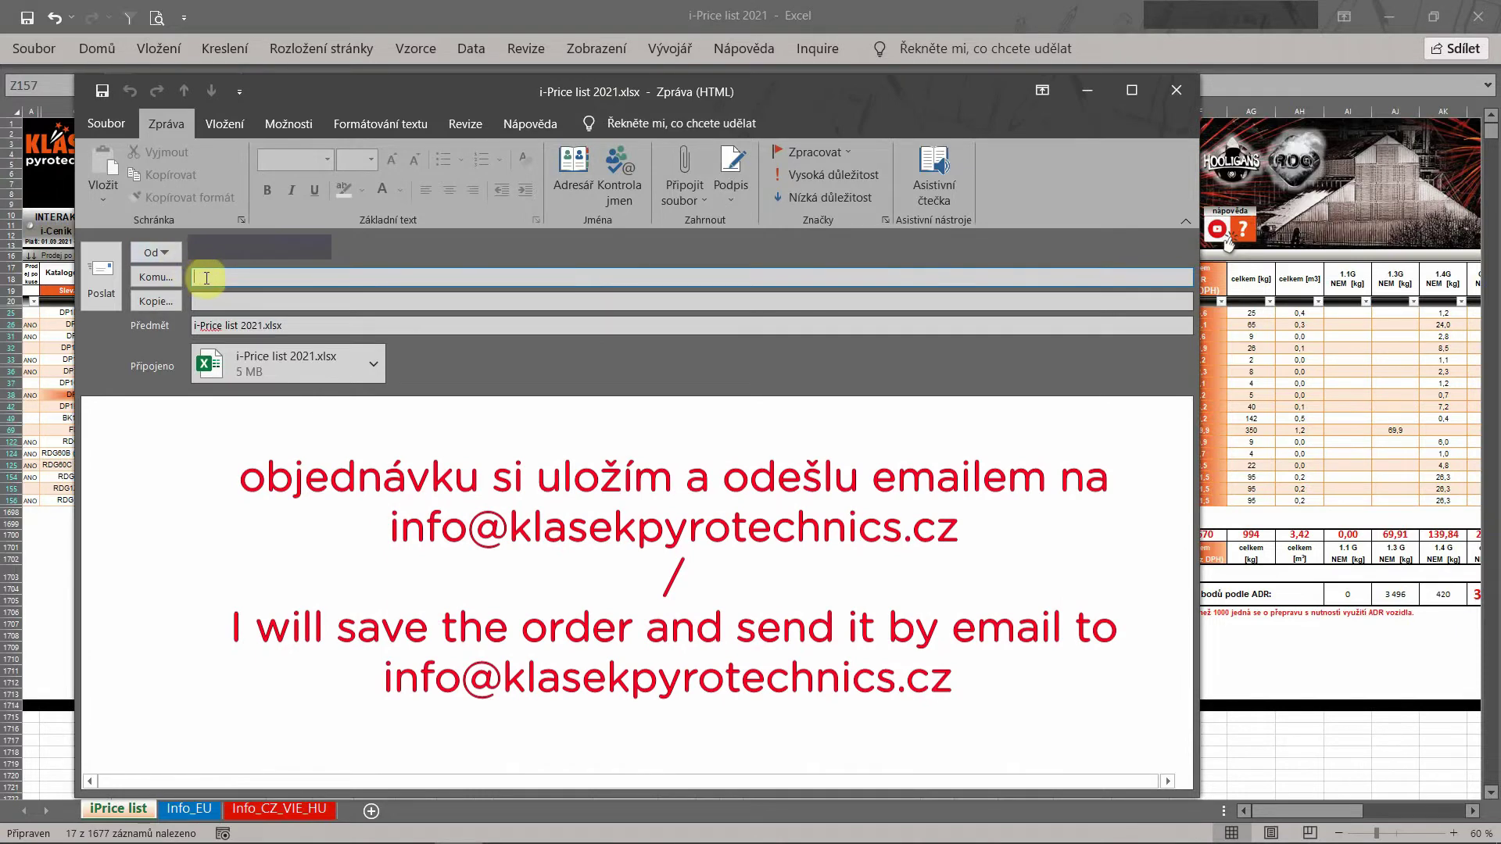
{"action": "type", "text": "info"}
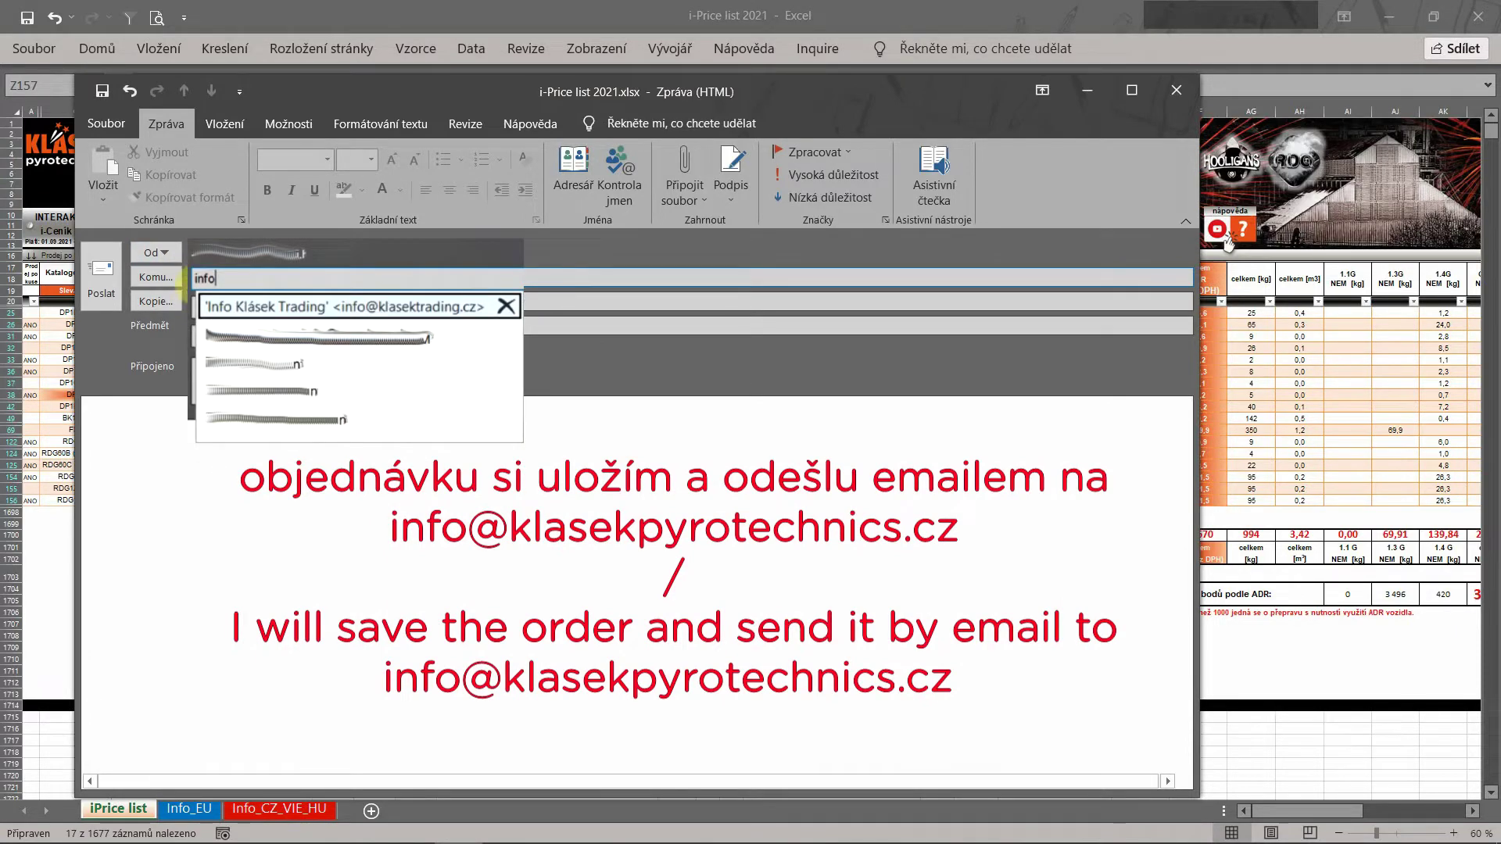
{"action": "left_click", "coordinate": [271, 305]}
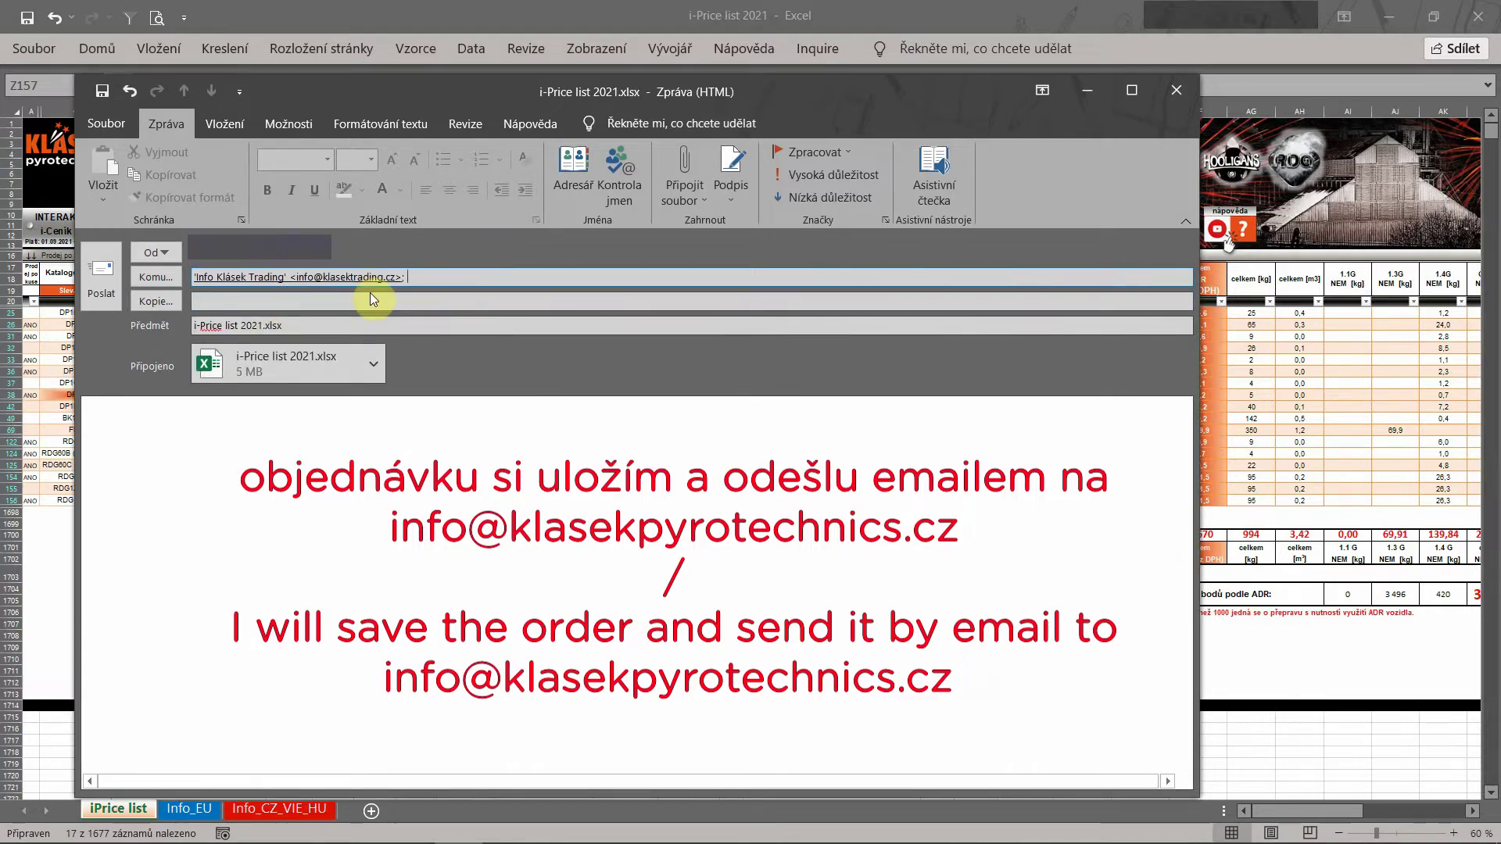